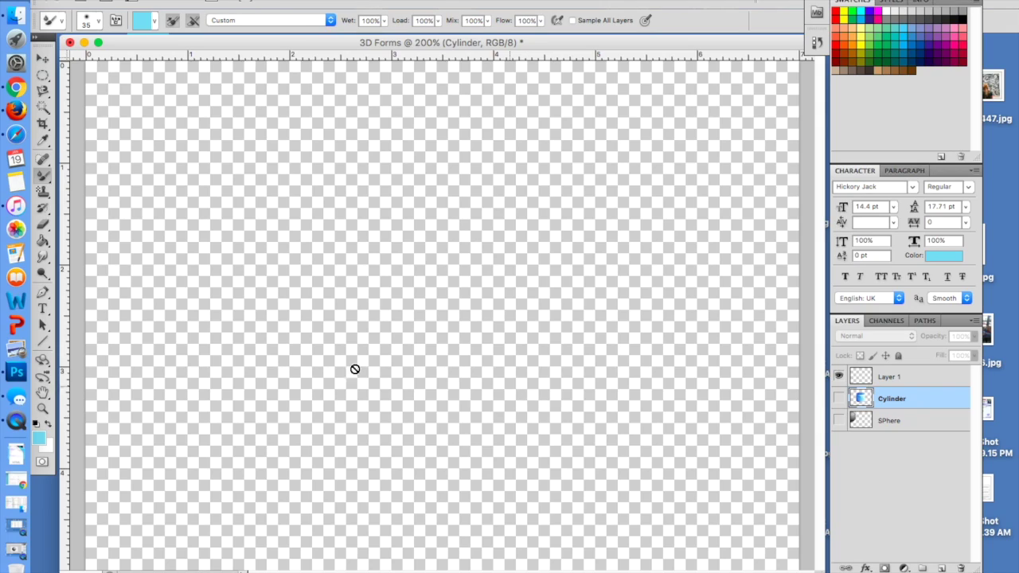
Set the foreground colour to bright green, 24f813
left_click(49, 425)
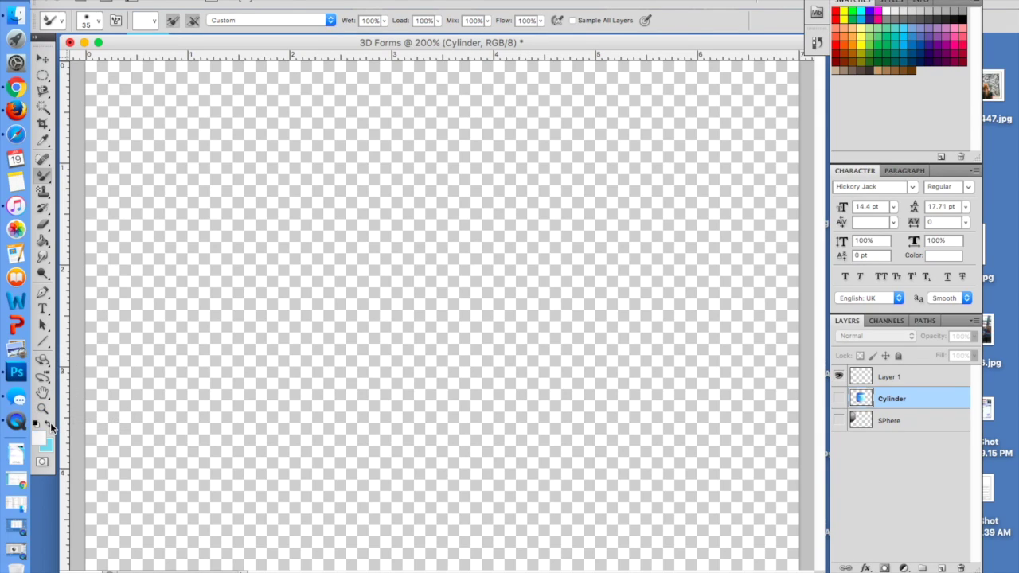
left_click(44, 439)
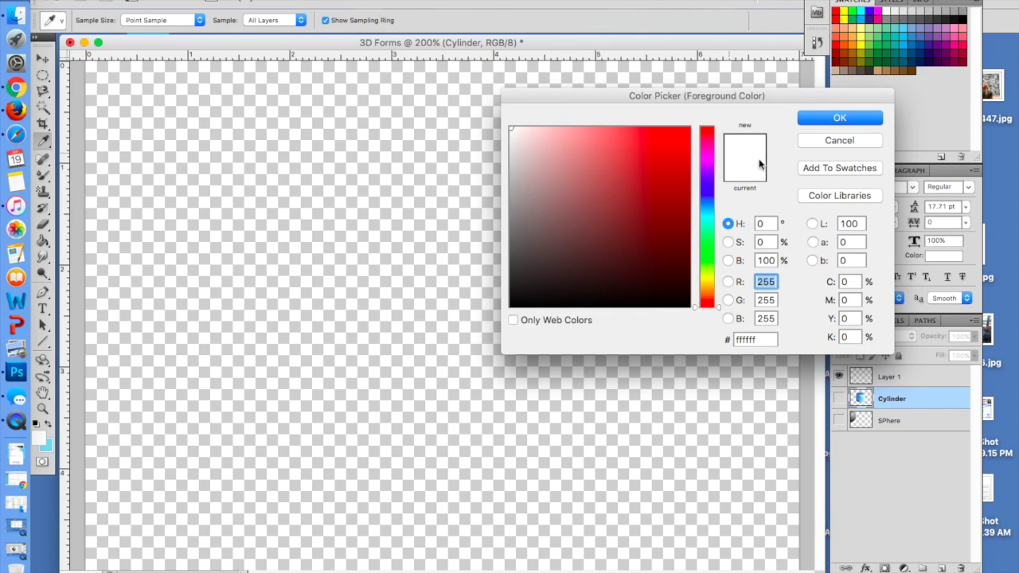
left_click(708, 247)
left_click(677, 132)
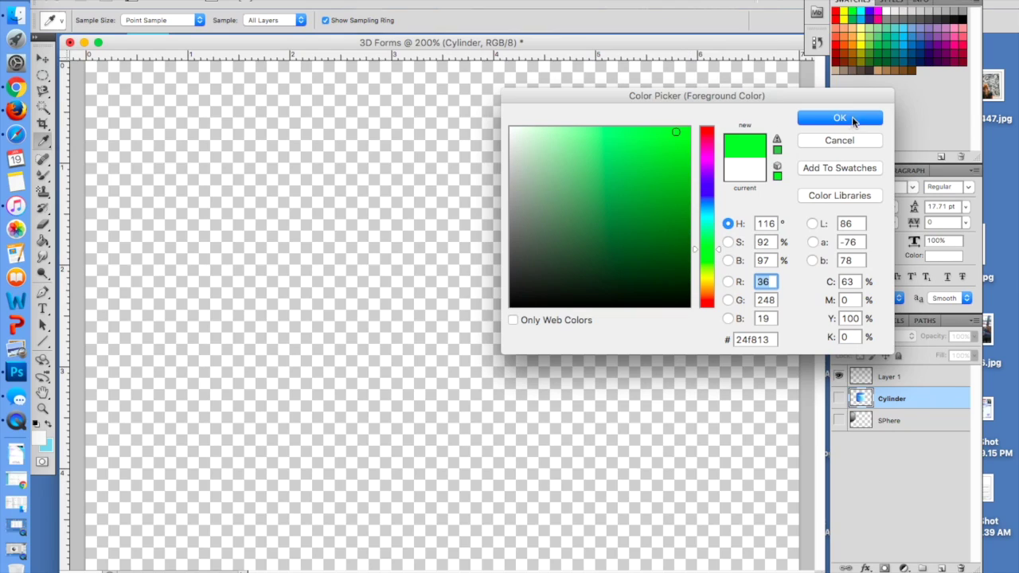
left_click(840, 117)
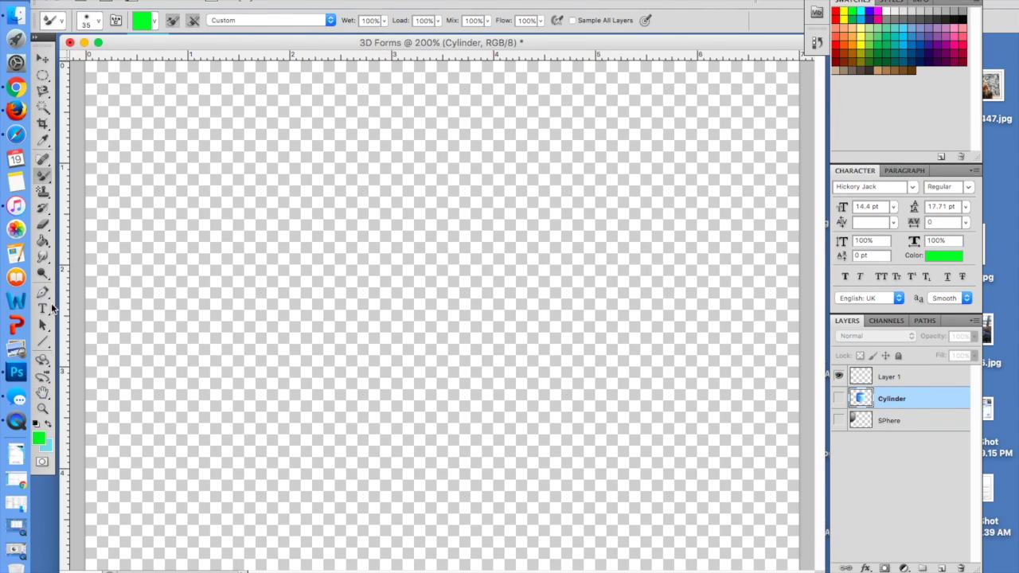
Draw a green square about 1.5 ruler units wide in the lower-left part of the canvas with the Rectangle tool
left_click(45, 342)
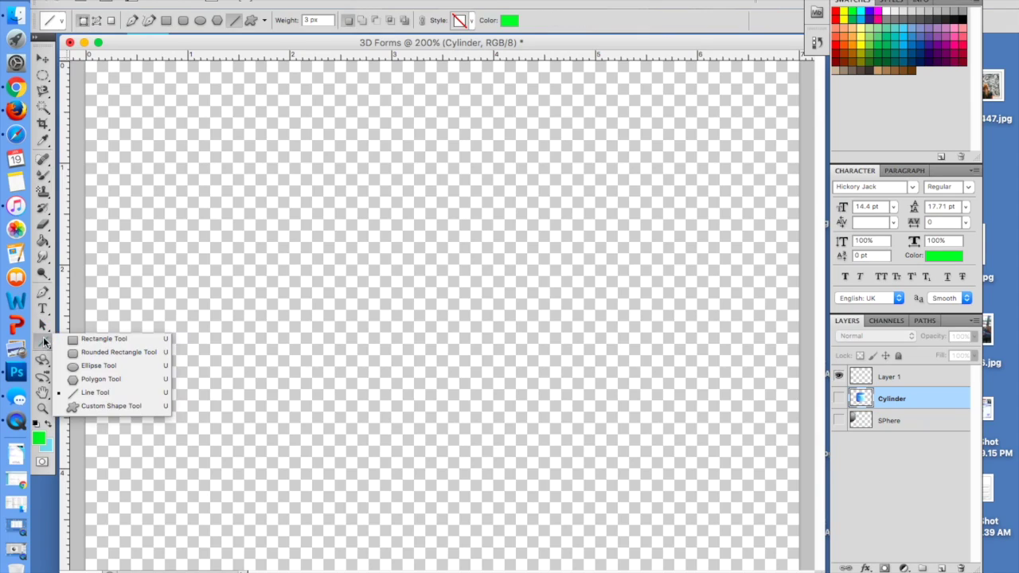
left_click(104, 340)
left_click_drag(231, 307, 380, 455)
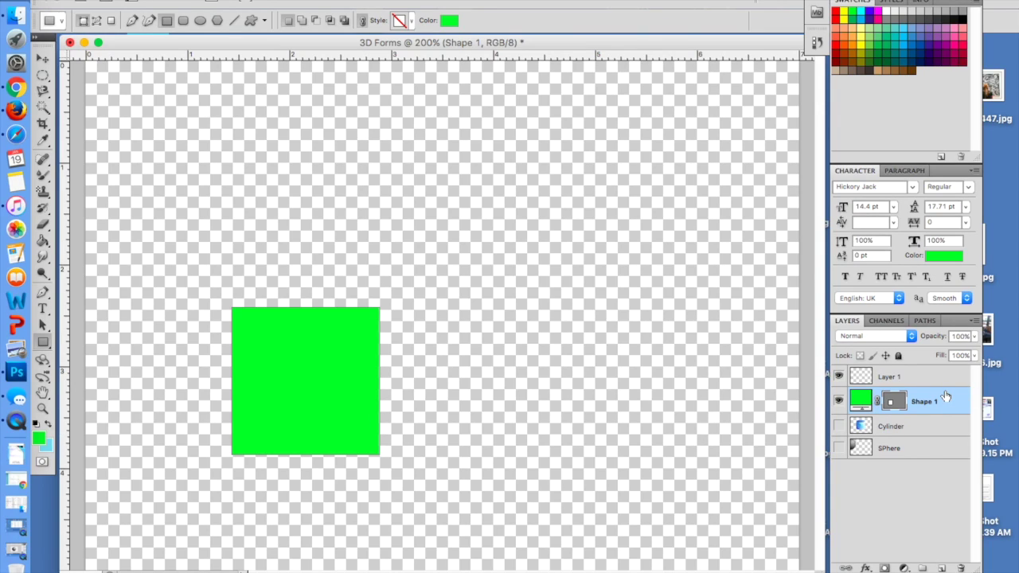
Change the foreground colour to near-black
left_click(43, 439)
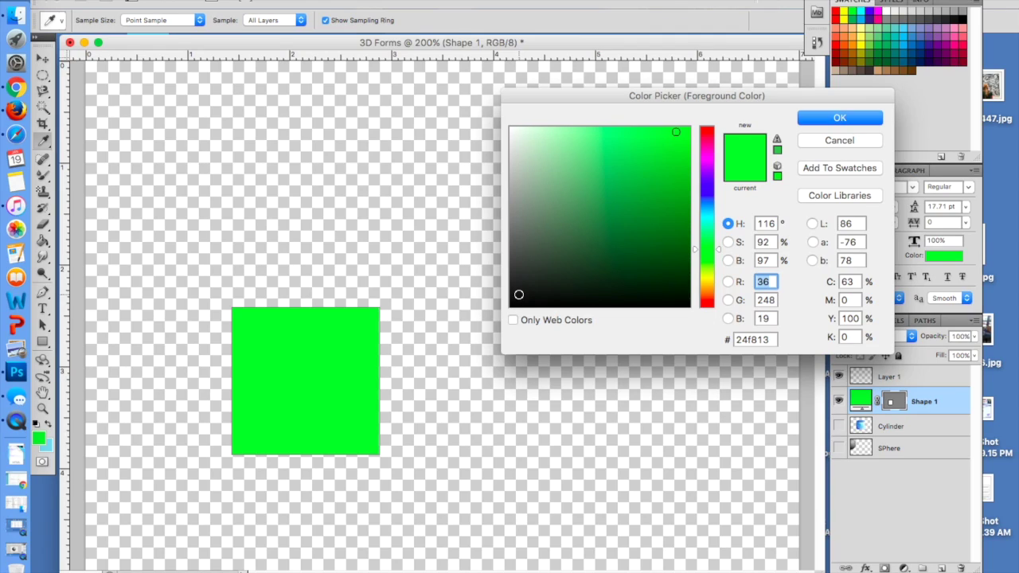
left_click(519, 294)
left_click(840, 119)
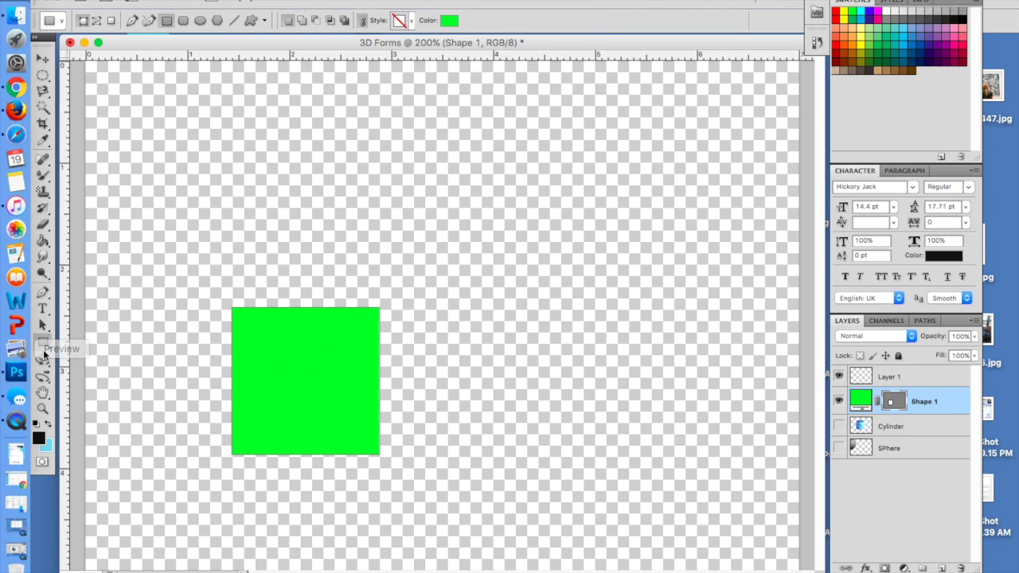
Draw a short 3 px line diagonally up and right from the square's top-right corner and recolour it near-black
left_click_drag(44, 344, 102, 392)
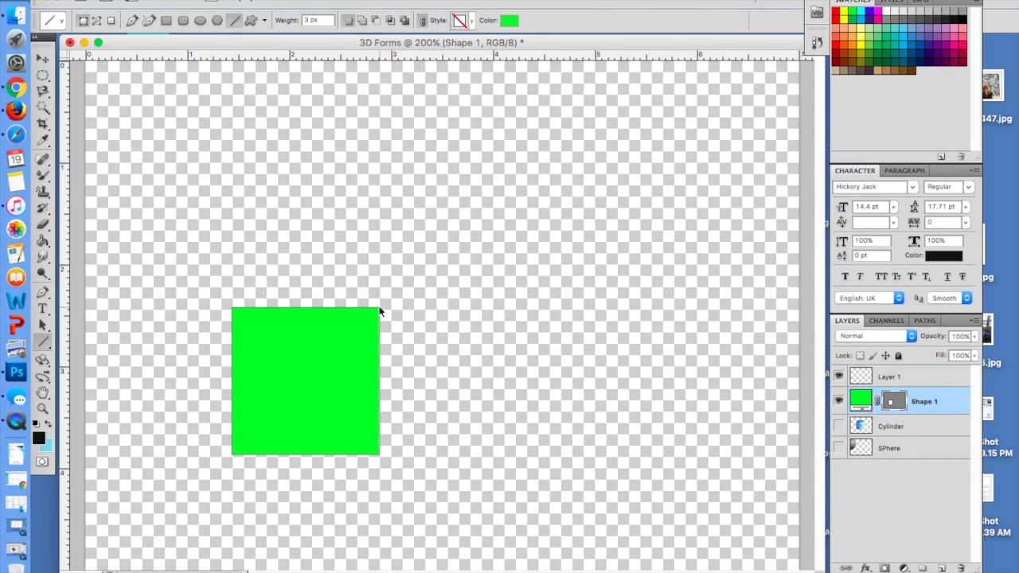
key("super+equal")
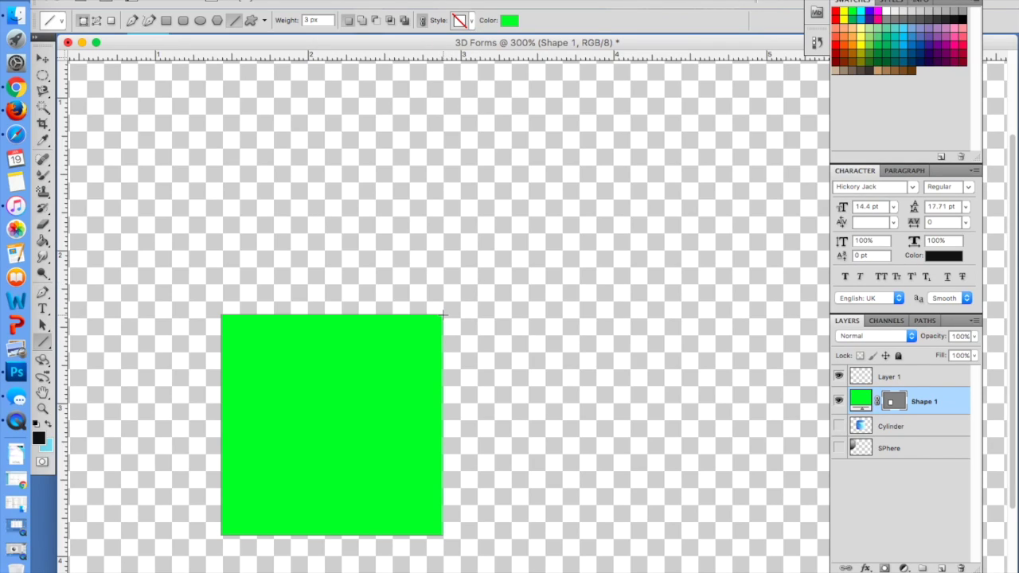
left_click_drag(444, 315, 482, 285)
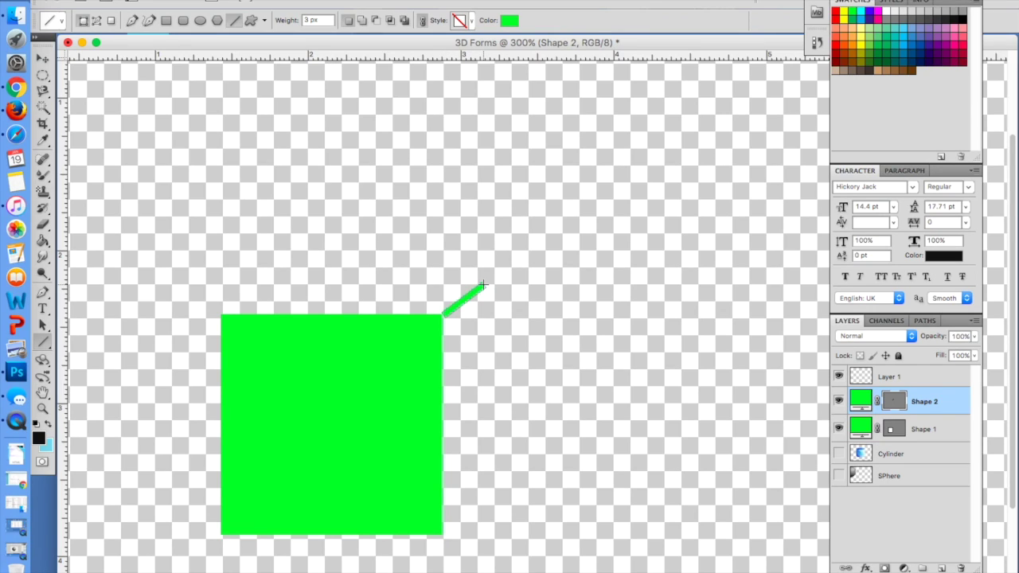
left_click(514, 20)
left_click(536, 298)
left_click(822, 117)
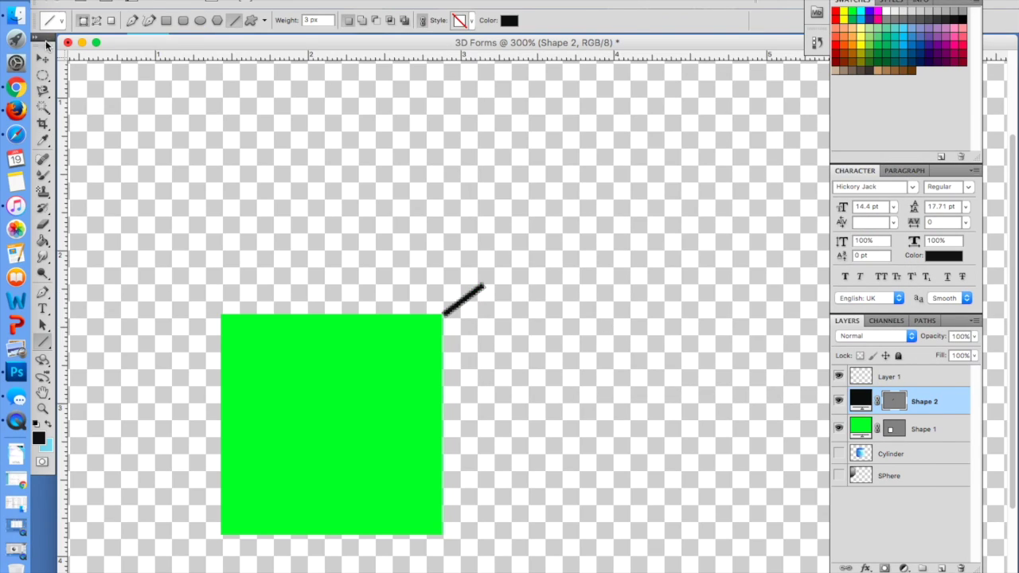
Duplicate the diagonal line's layer and move the copy to the square's top-left corner
left_click(43, 59)
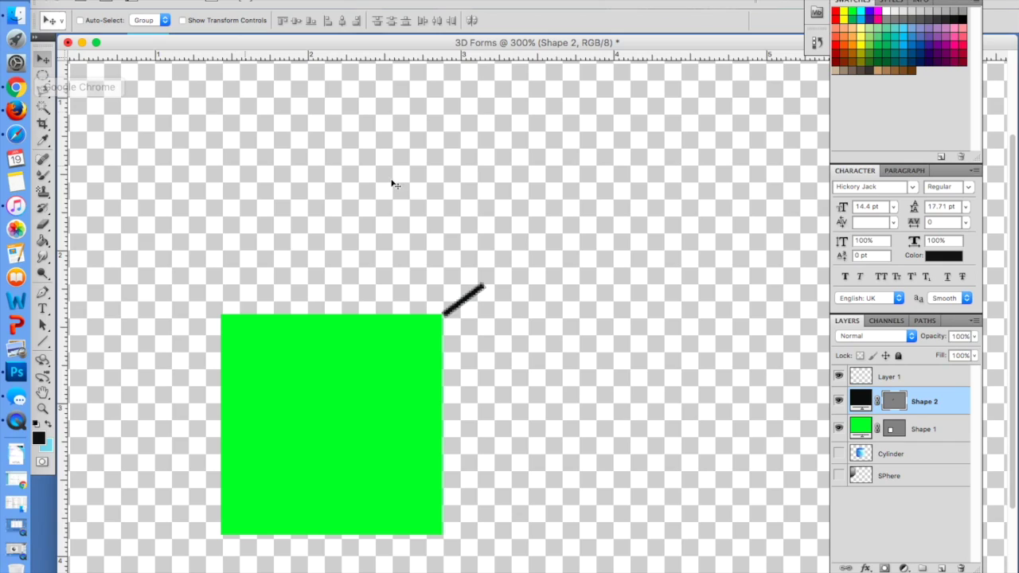
left_click_drag(459, 305, 450, 310)
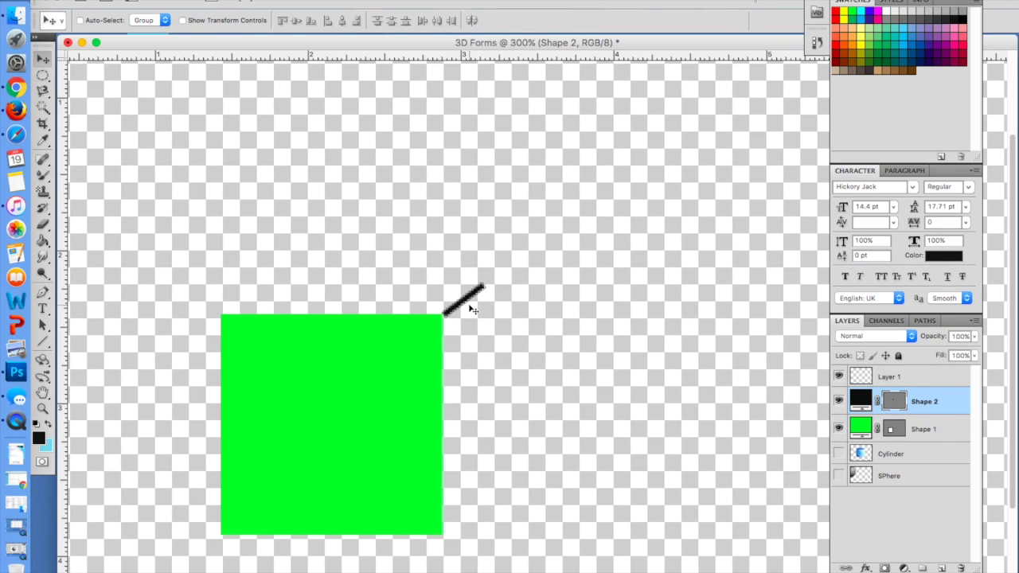
right_click(947, 405)
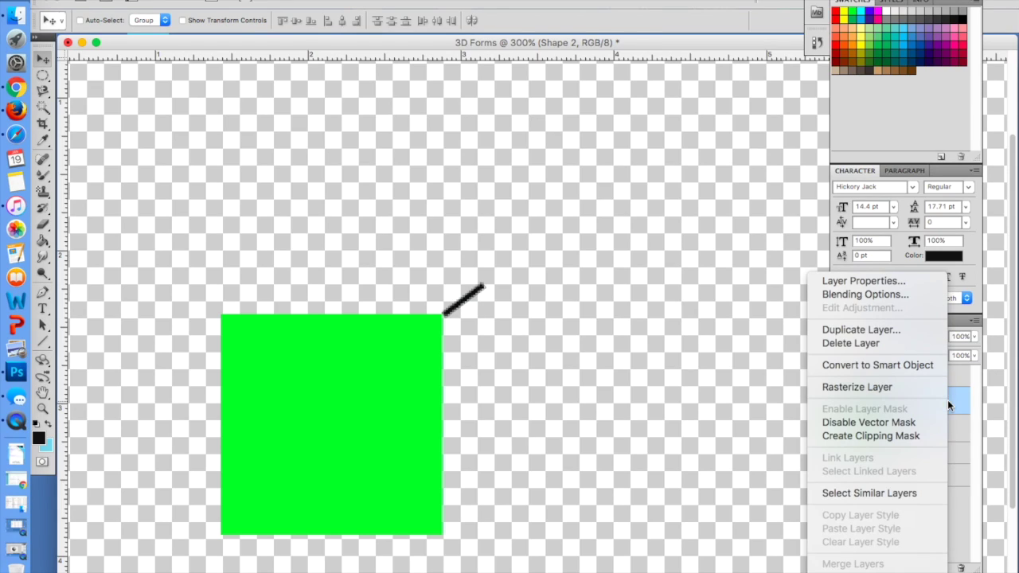
left_click(904, 328)
left_click(625, 238)
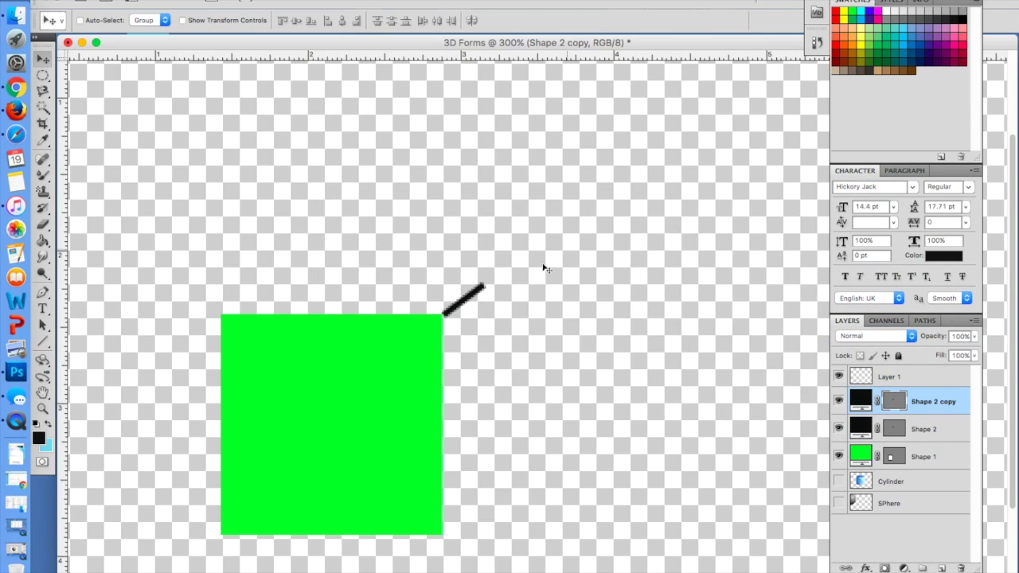
left_click_drag(467, 303, 248, 309)
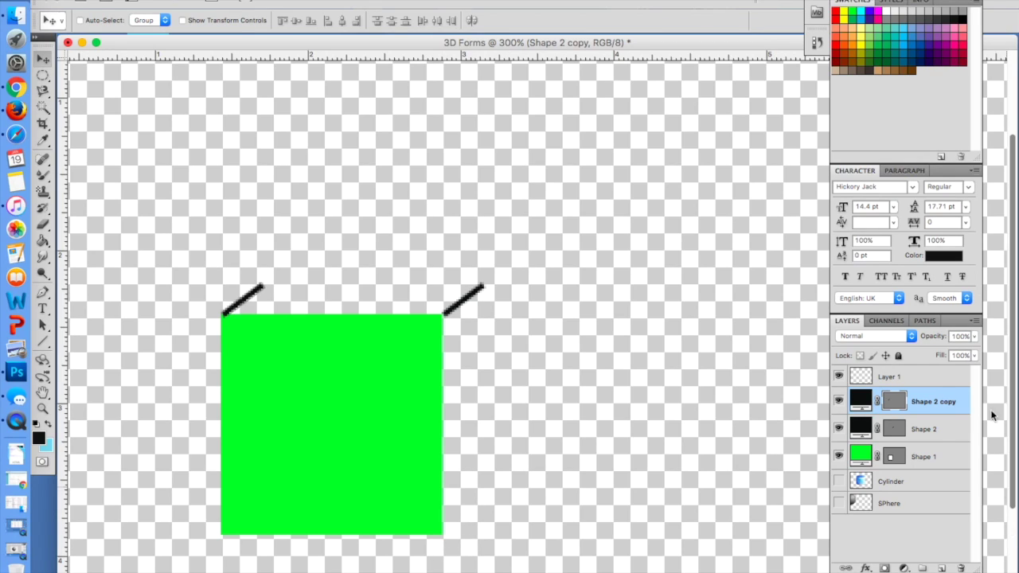
Duplicate the diagonal line again and place this copy at the square's bottom-right corner
right_click(950, 402)
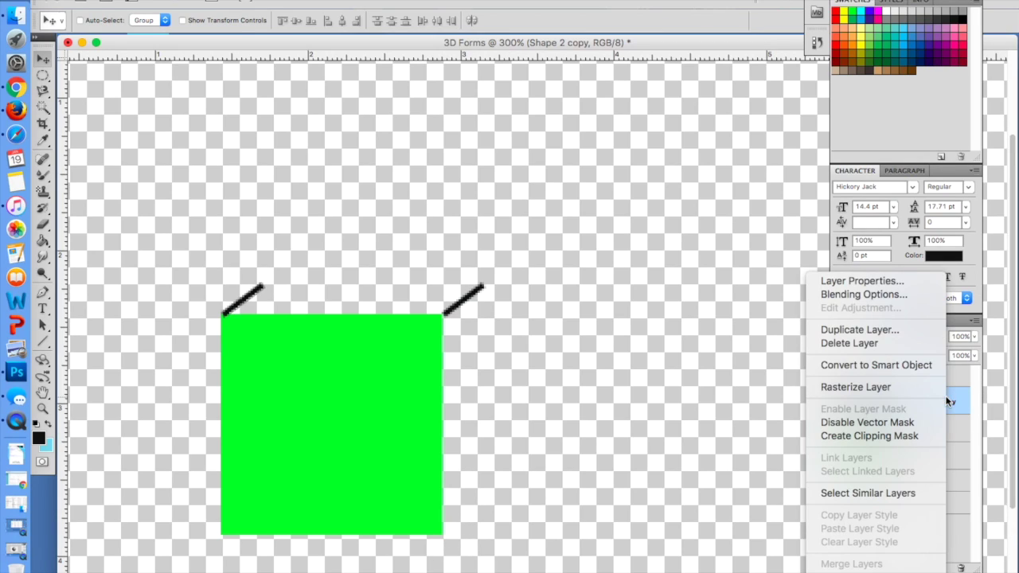
left_click(879, 331)
left_click(629, 236)
left_click_drag(452, 340, 671, 529)
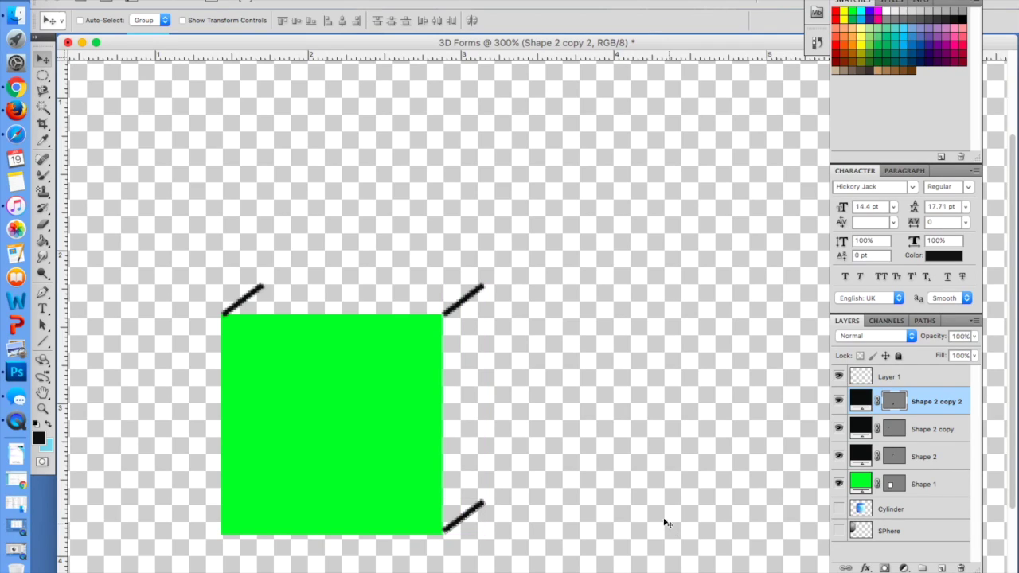
left_click(952, 484)
left_click(950, 401, "shift")
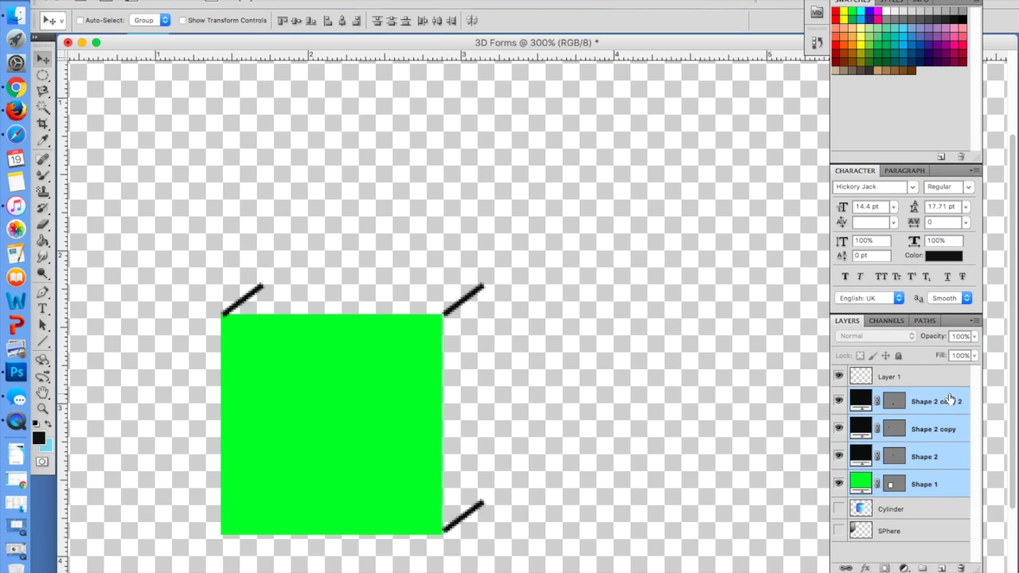
right_click(950, 401)
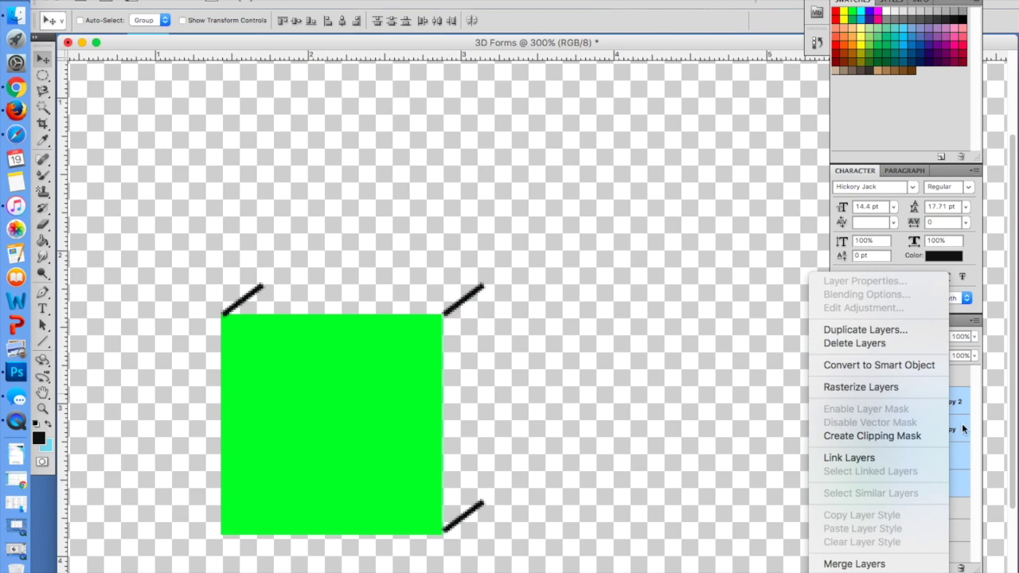
left_click(961, 494)
Merge the square and the three diagonal line layers into one layer and move the merged drawing slightly up
left_click(960, 487)
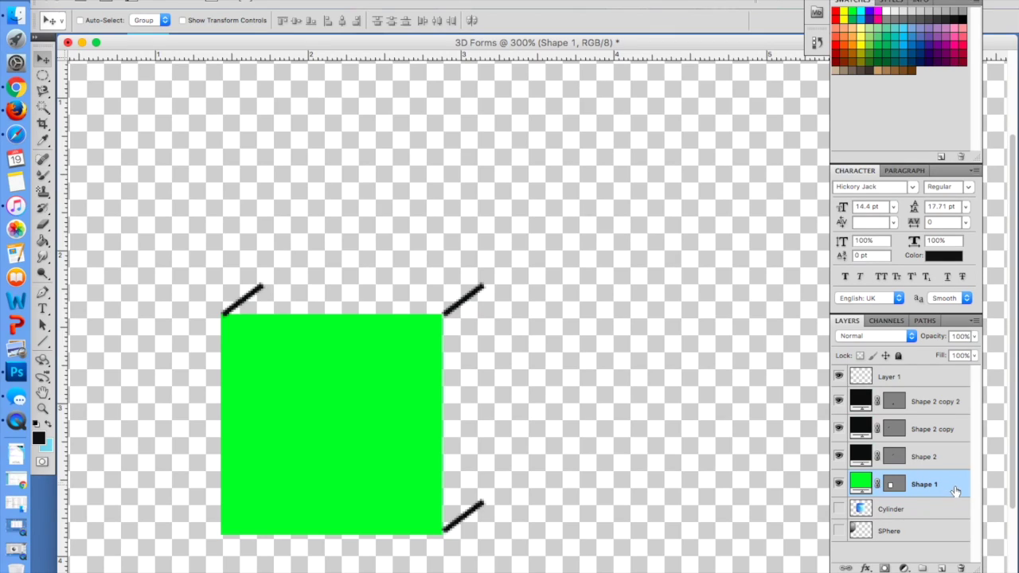
left_click(964, 396, "shift")
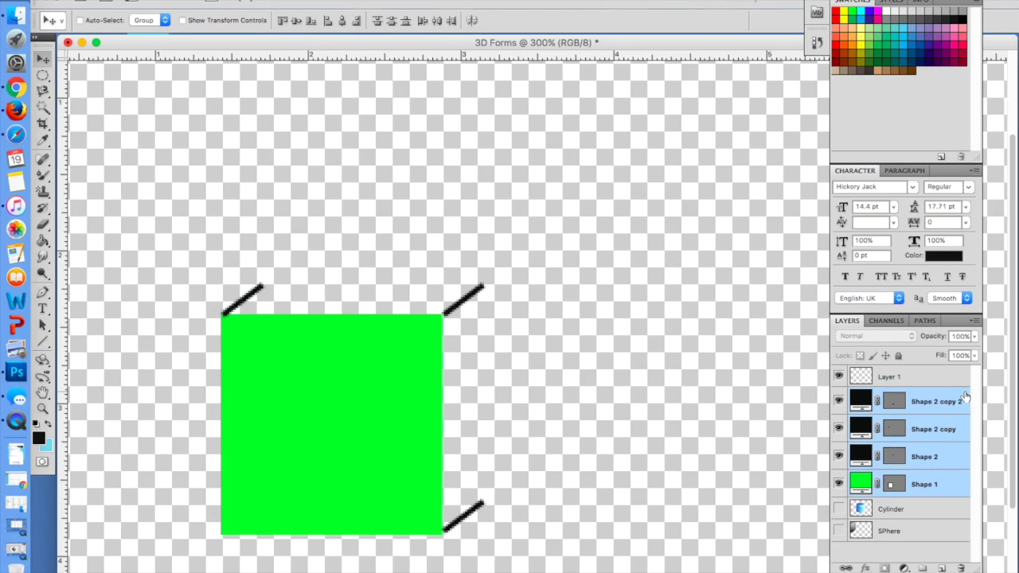
right_click(965, 397)
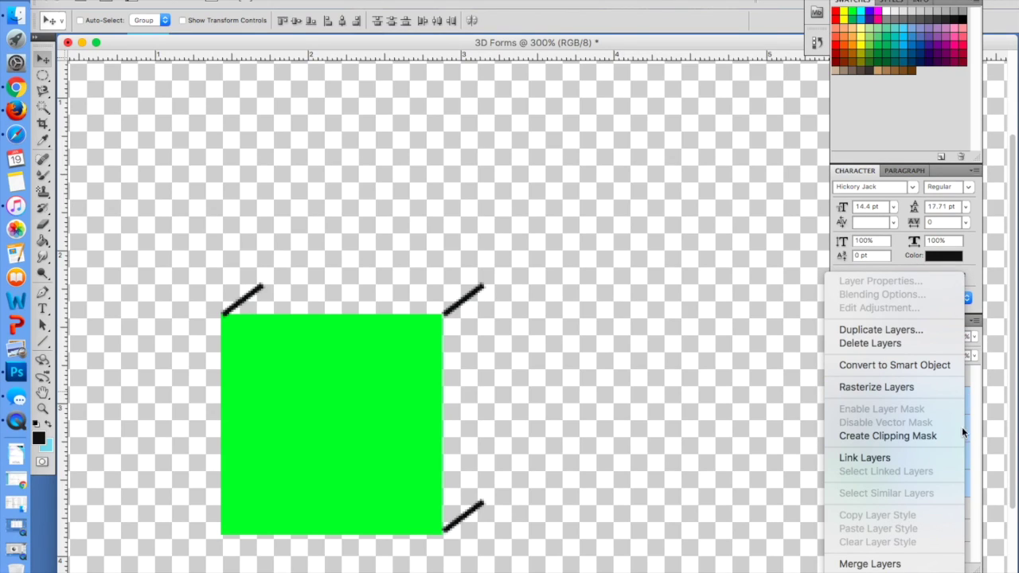
left_click(905, 564)
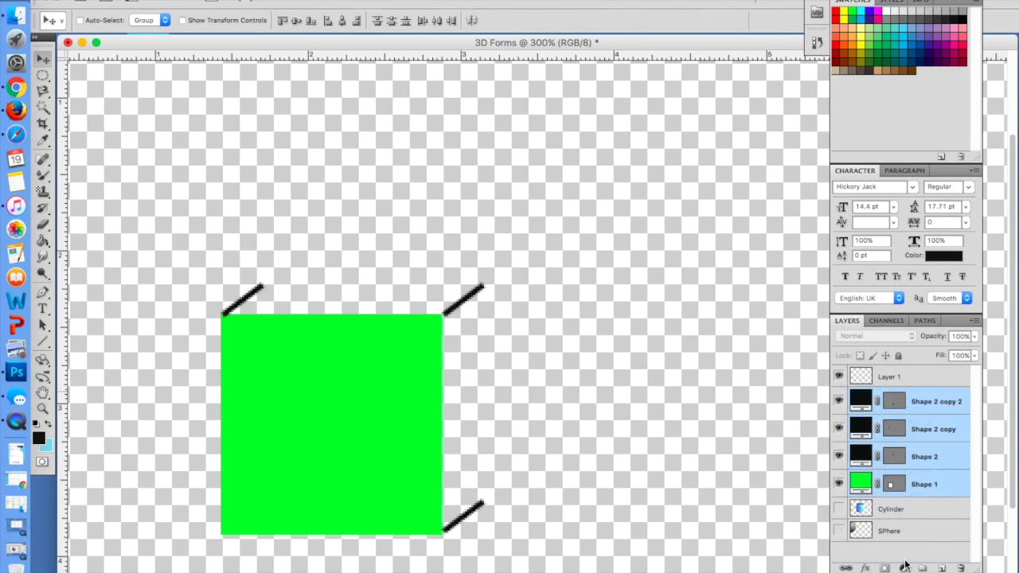
left_click_drag(335, 419, 347, 370)
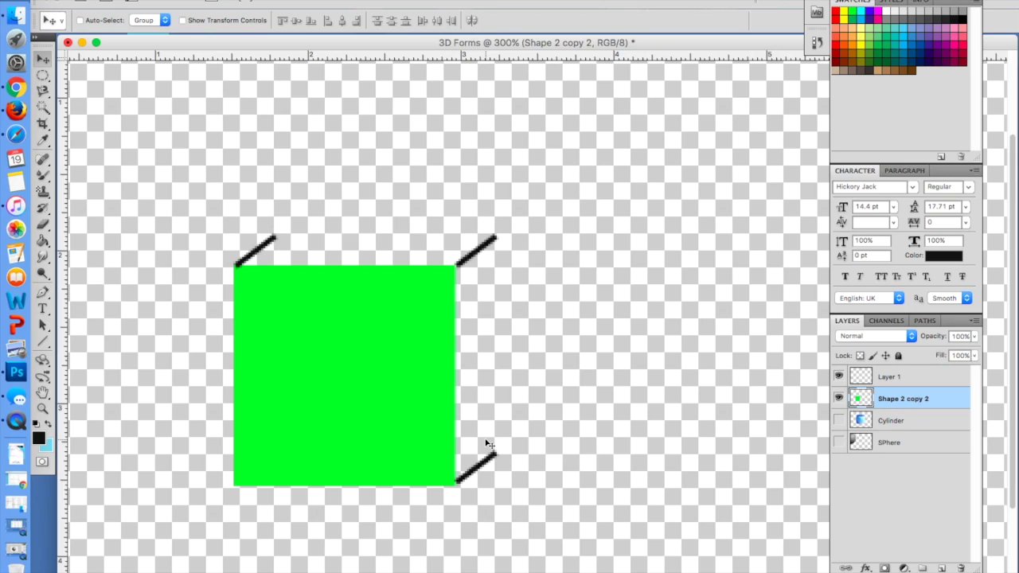
Draw a black 3 px vertical line connecting the outer ends of the two diagonals on the square's right side
left_click(43, 341)
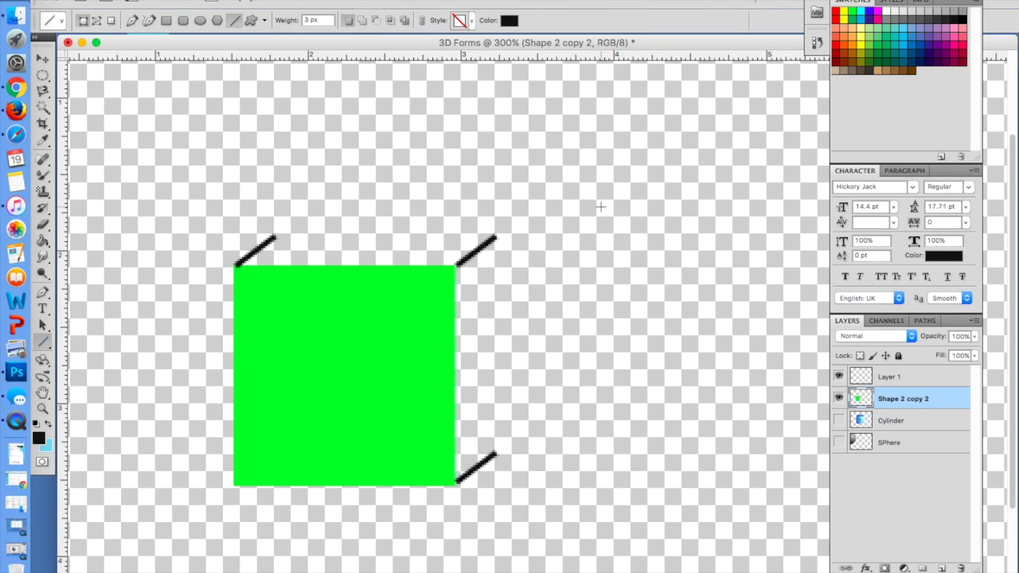
left_click_drag(496, 237, 493, 443)
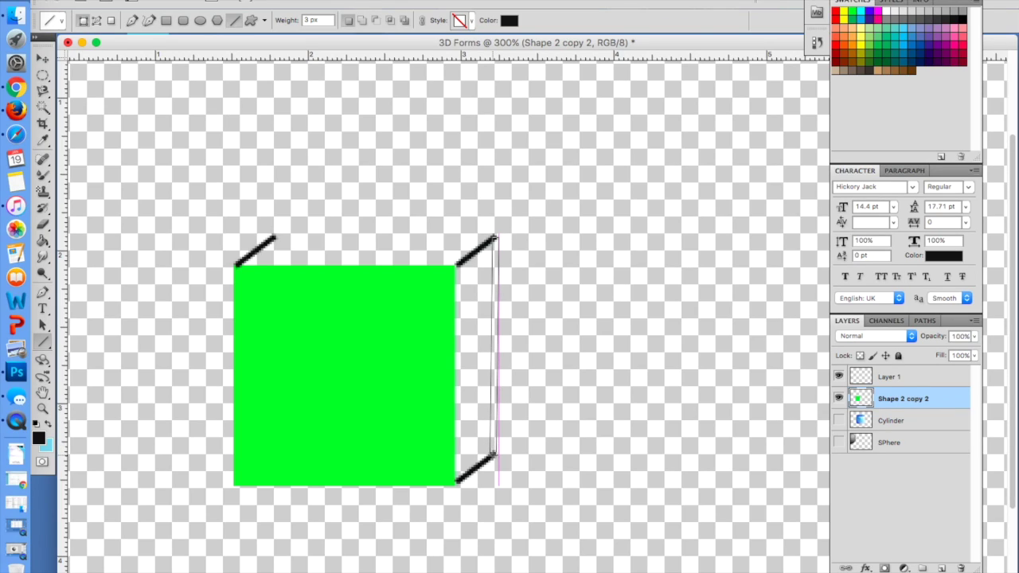
left_click_drag(493, 454, 493, 455)
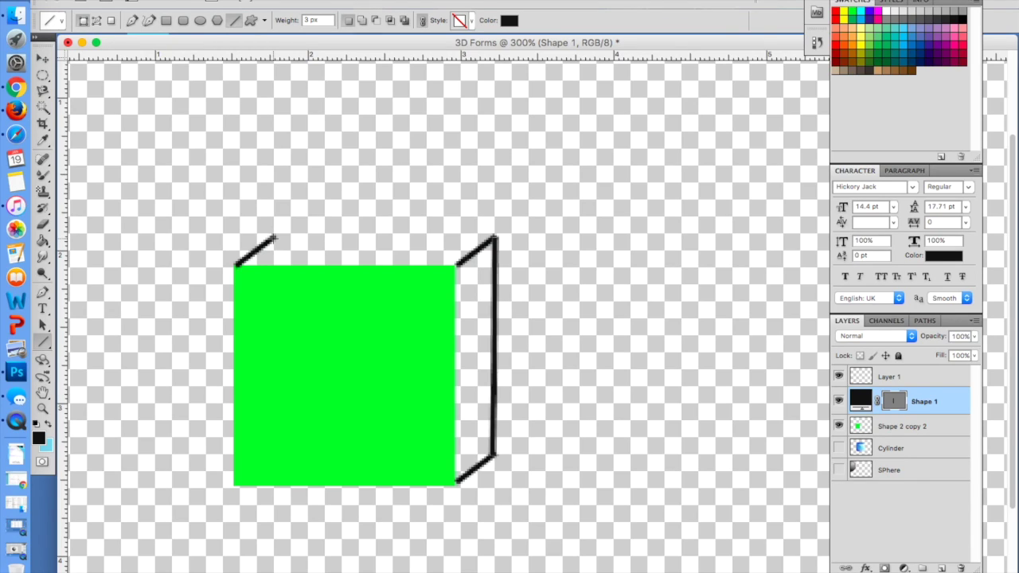
Merge the vertical line's layer with the box drawing's layer
left_click(946, 426)
left_click(947, 408, "shift")
right_click(938, 415)
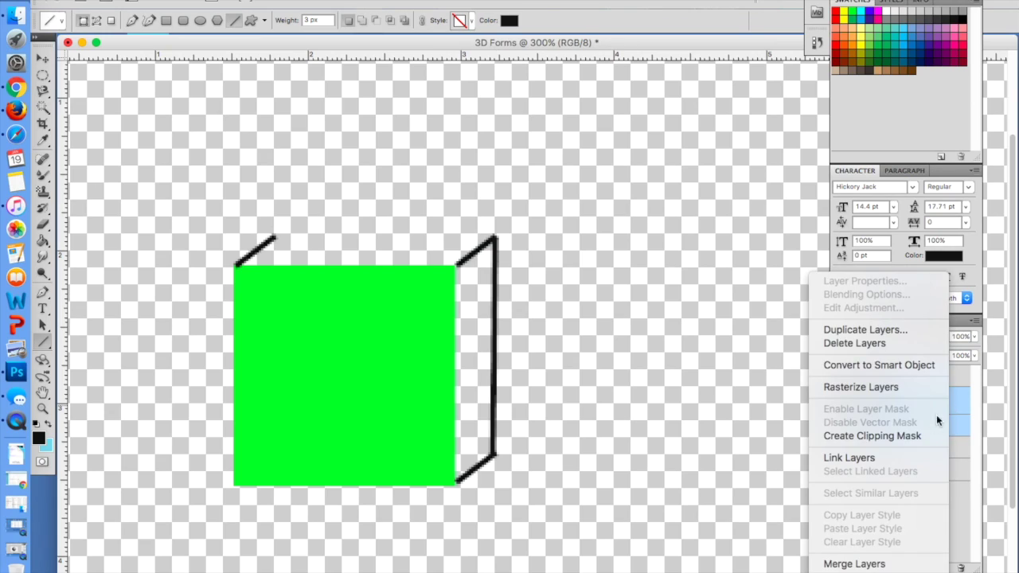
left_click(854, 564)
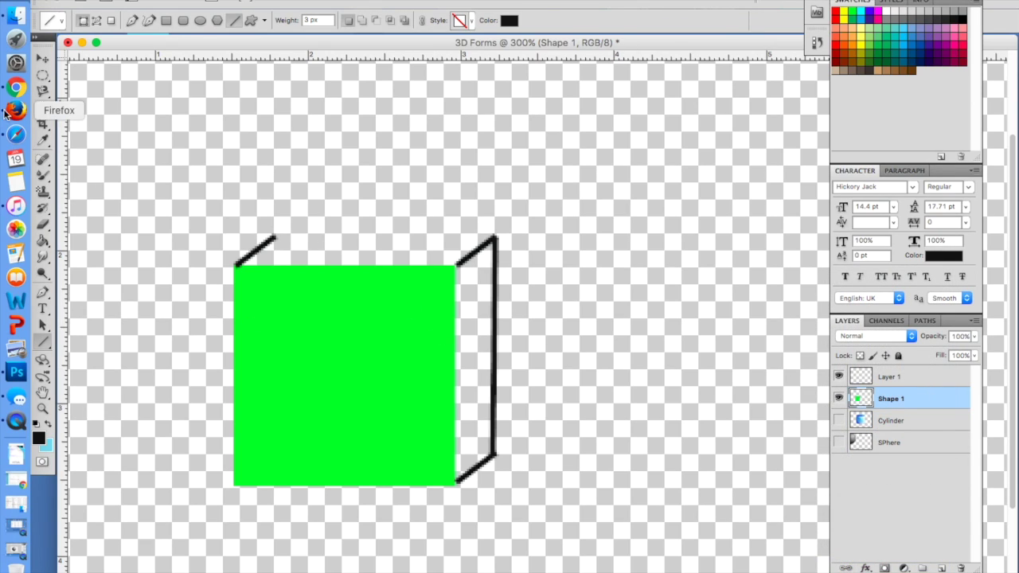
Move the box drawing slightly right and draw a black 3 px horizontal line between the outer ends of the top diagonals
left_click(44, 60)
mouse_move(304, 292)
left_mouse_down()
mouse_move(350, 311)
mouse_move(336, 296)
left_mouse_up()
left_click(44, 343)
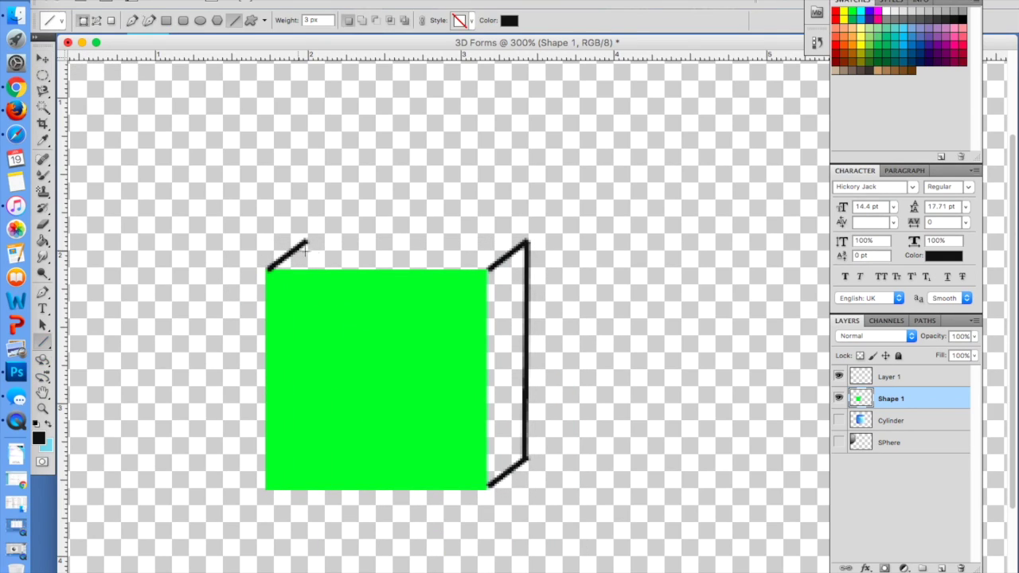
left_click_drag(305, 242, 514, 240)
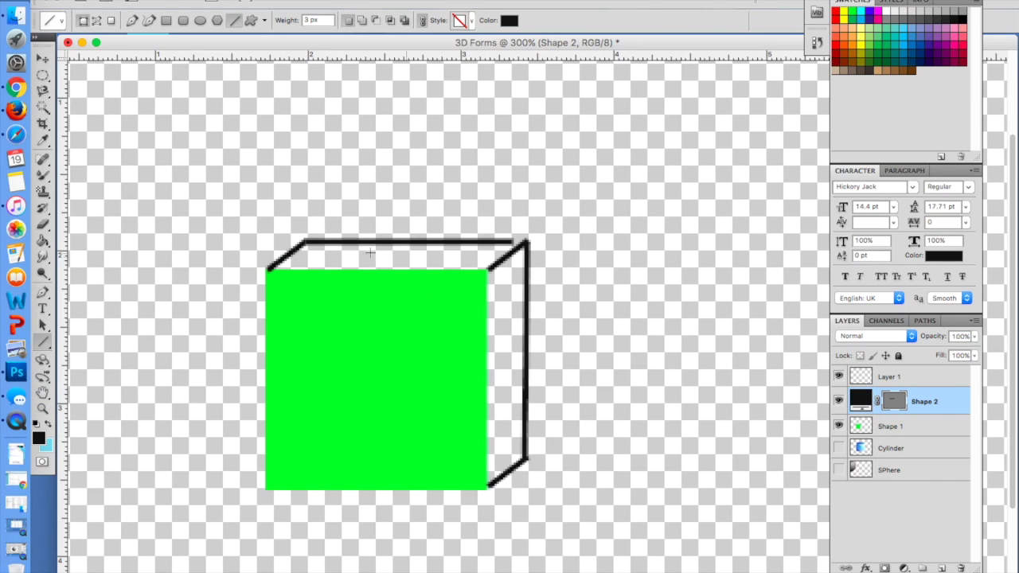
Sample the square's green and change the foreground color to the pale green #d4f8d1
left_click(43, 140)
left_click(389, 315)
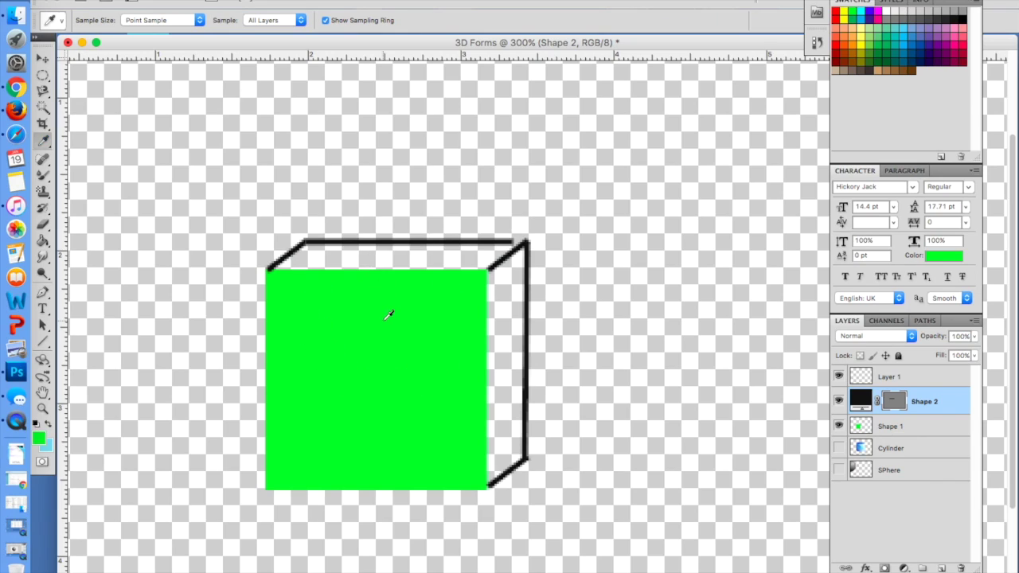
left_click(38, 440)
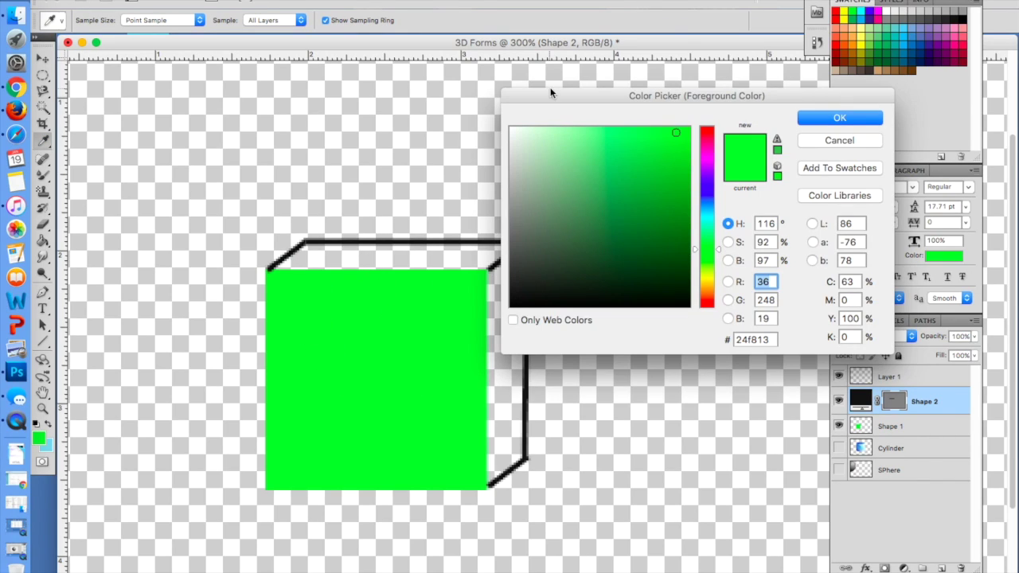
left_click(516, 133)
left_click(531, 141)
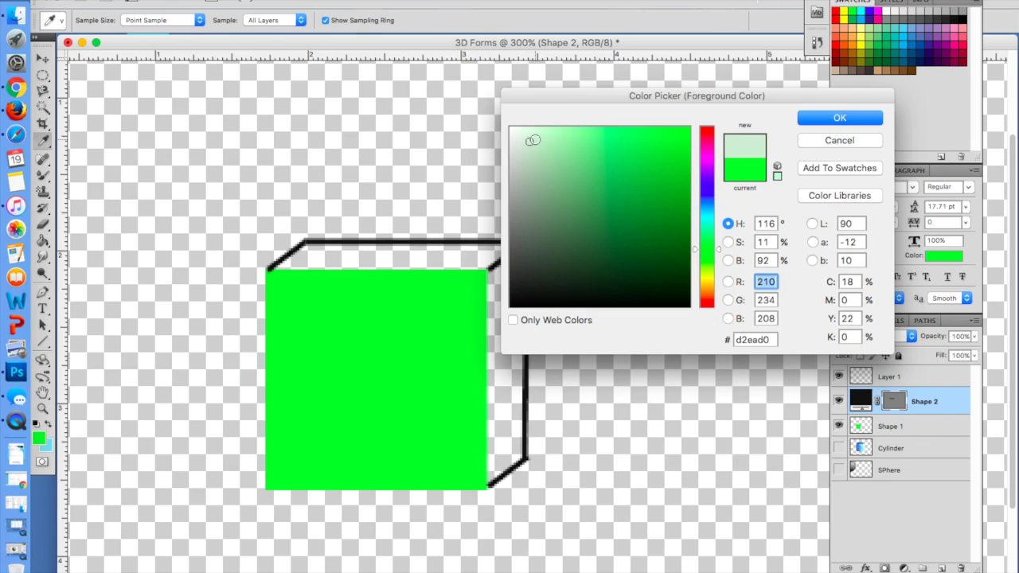
left_click(539, 132)
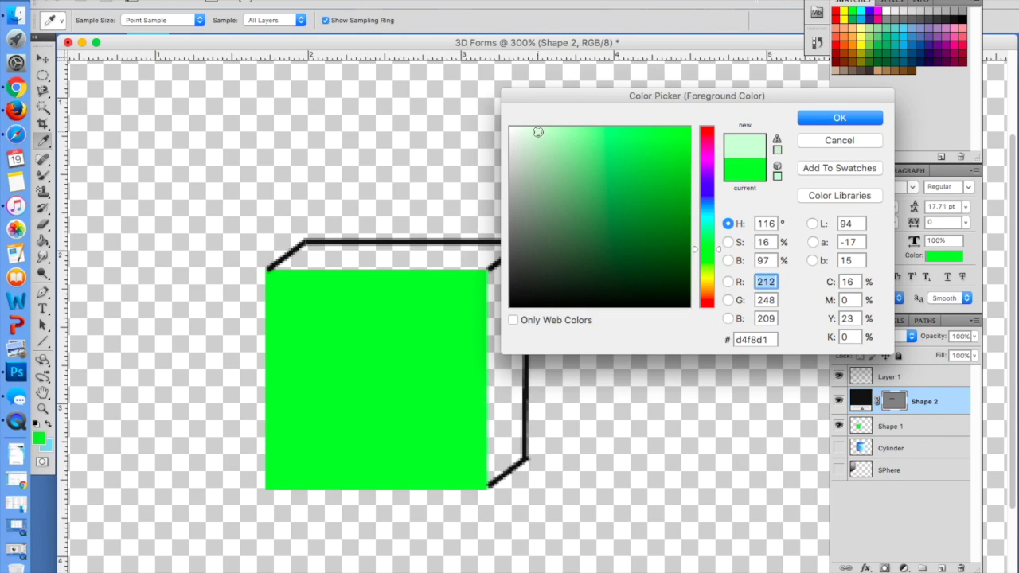
left_click(823, 119)
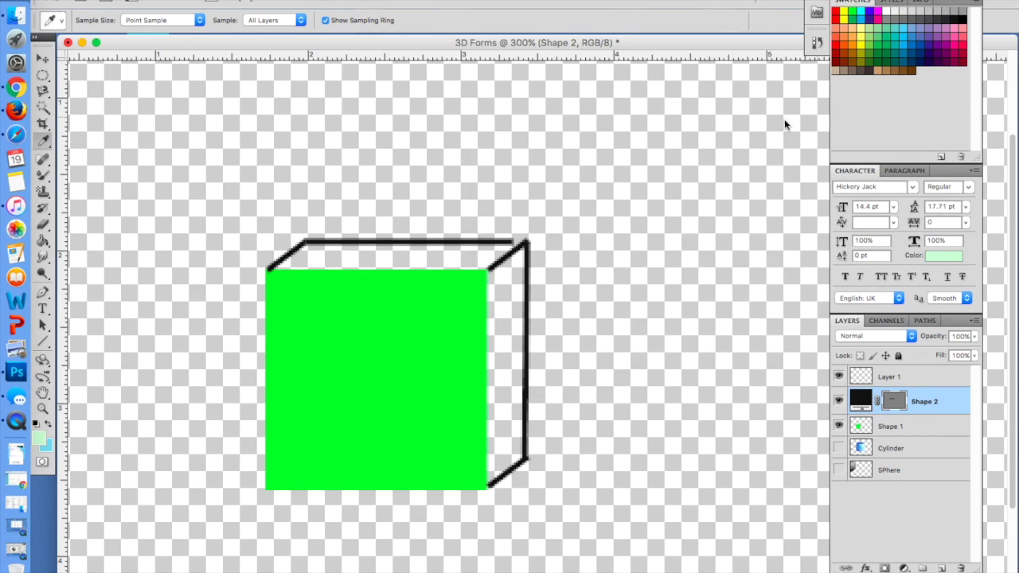
Try merging the top line's layer with the box drawing and filling the top face with pale green, and undo both
left_click(43, 240)
left_click(928, 424)
left_click(947, 409, "shift")
right_click(946, 409)
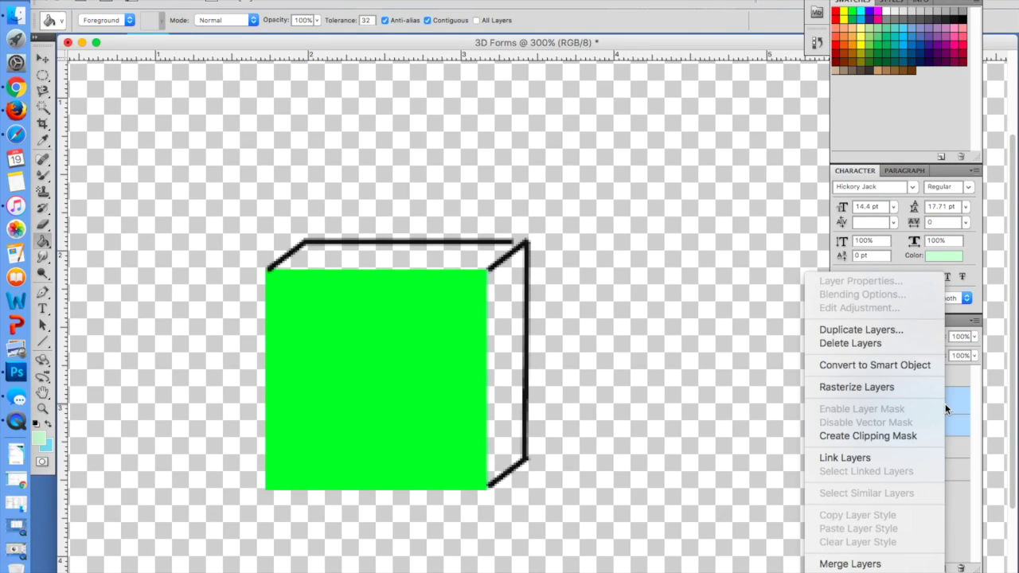
left_click(843, 565)
left_click(422, 251)
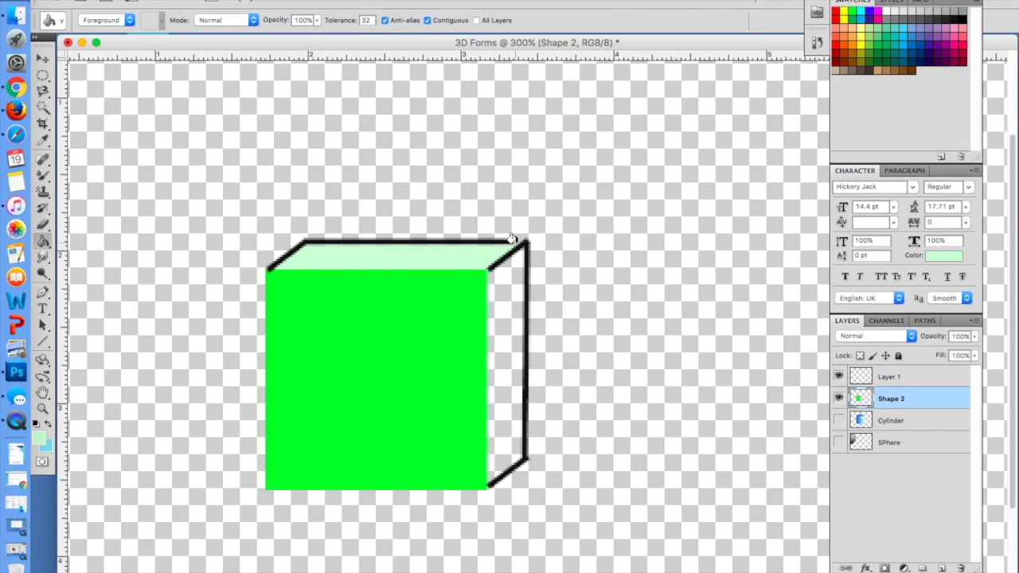
key("super+alt+z")
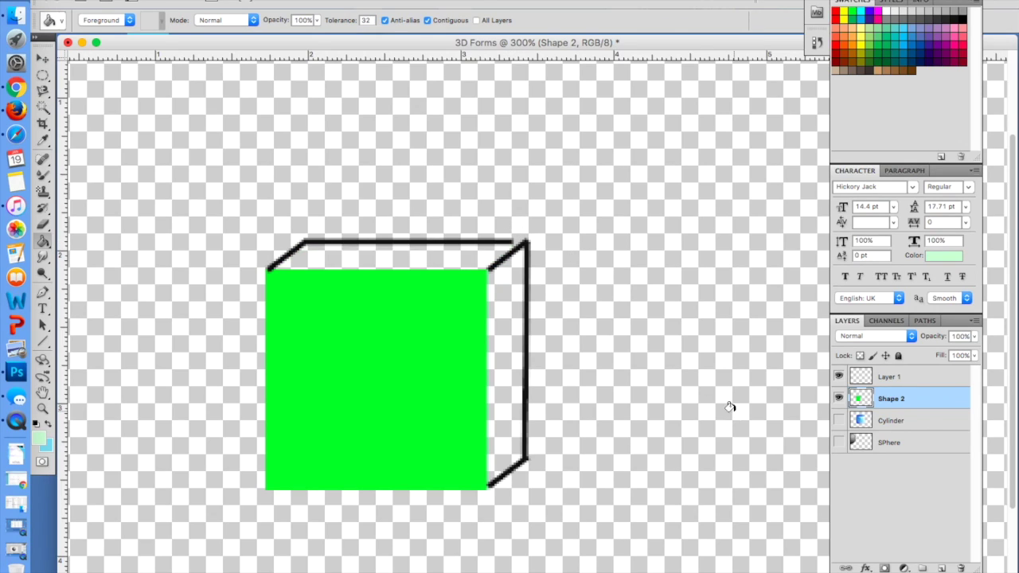
key("super+alt+z")
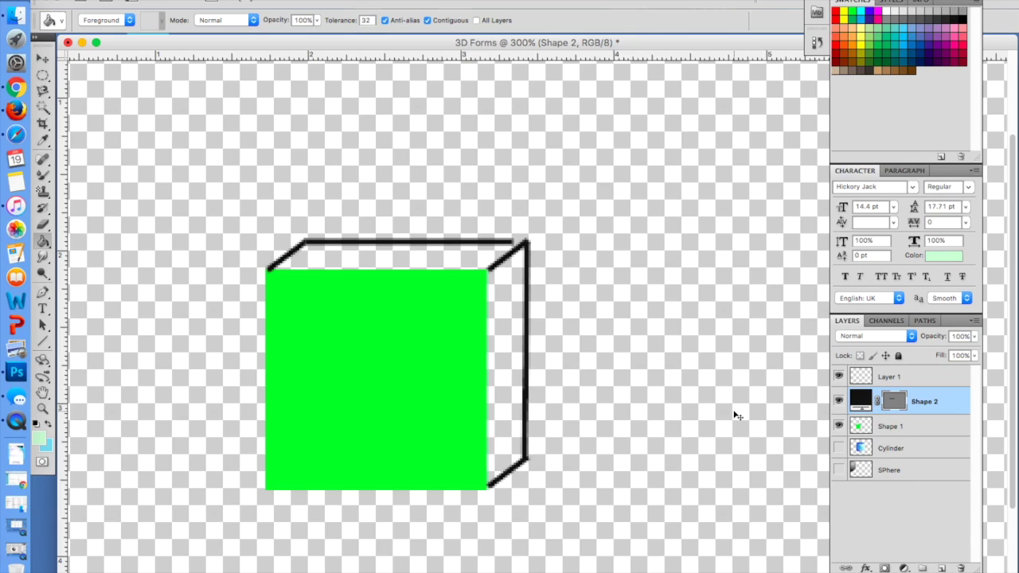
Move the top horizontal line slightly left and merge its layer with the box drawing's layer
left_click(43, 59)
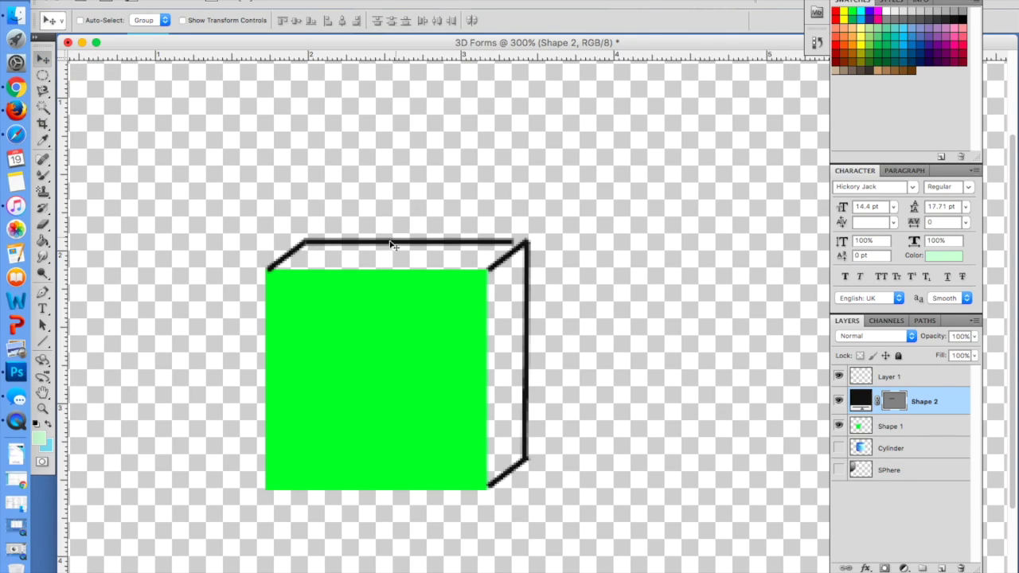
left_click_drag(391, 249, 381, 249)
left_click(920, 428, "shift")
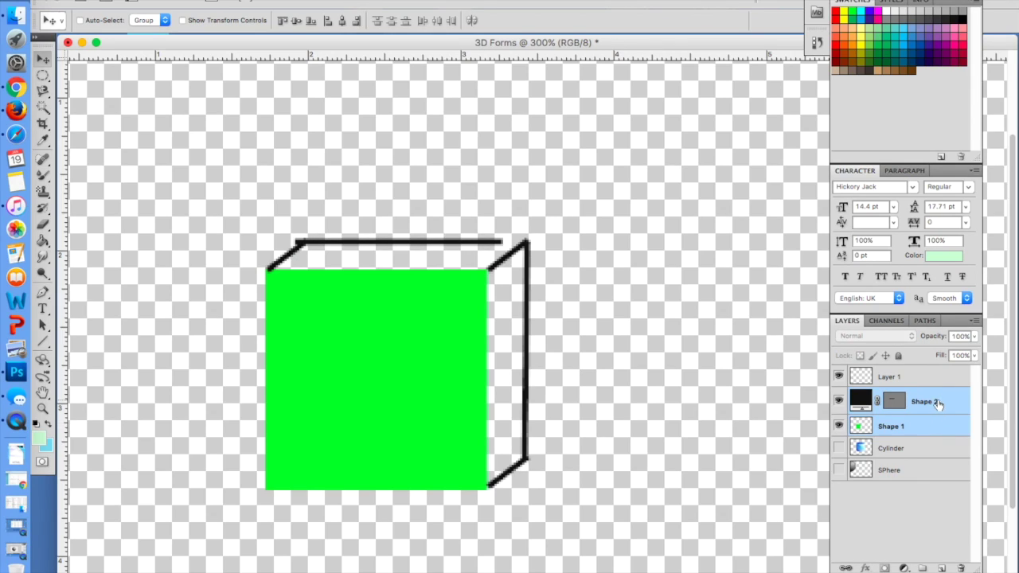
right_click(937, 403)
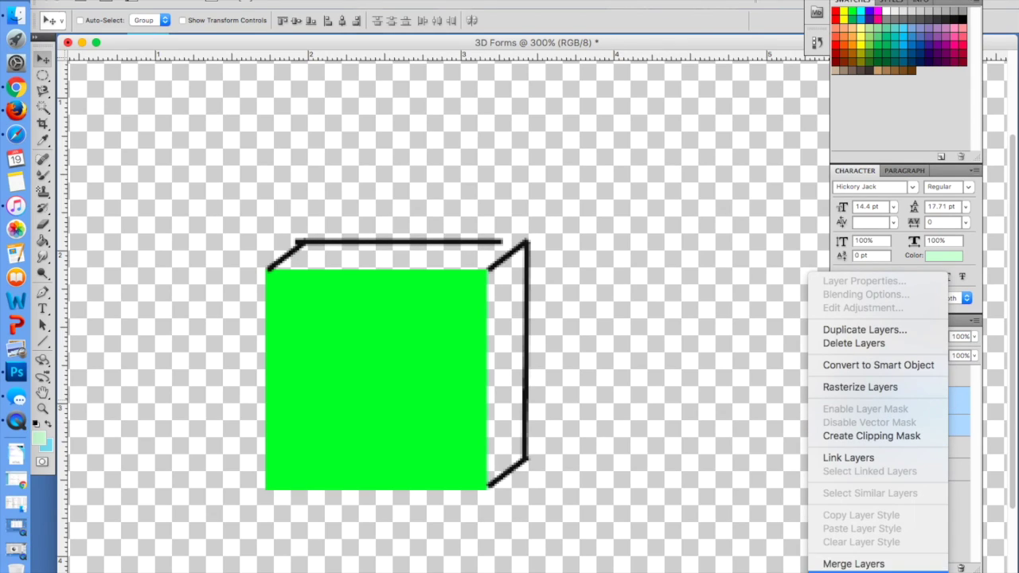
left_click(853, 564)
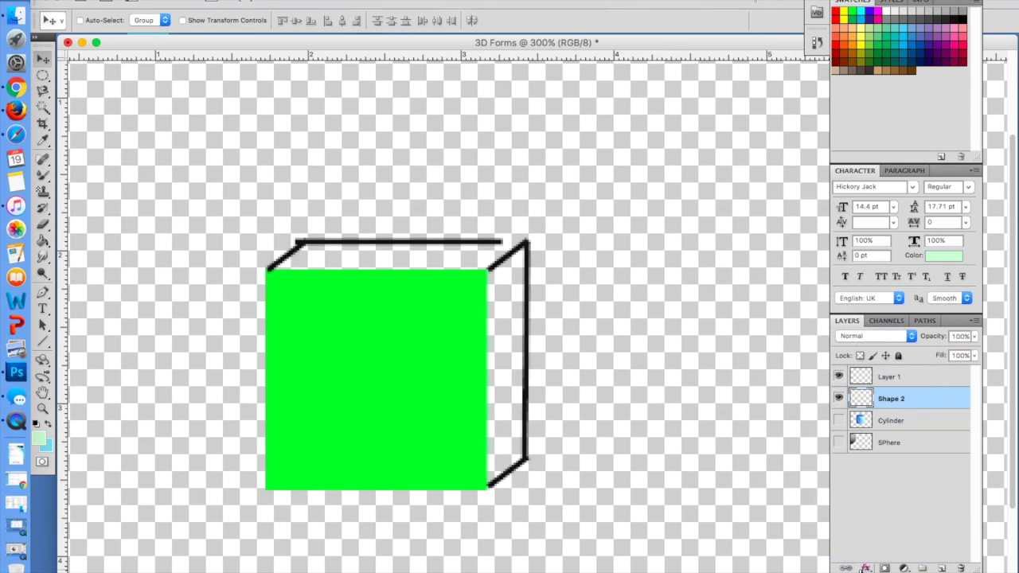
Try to fill the top face with pale green on the merged layer and undo the fill
left_click(43, 240)
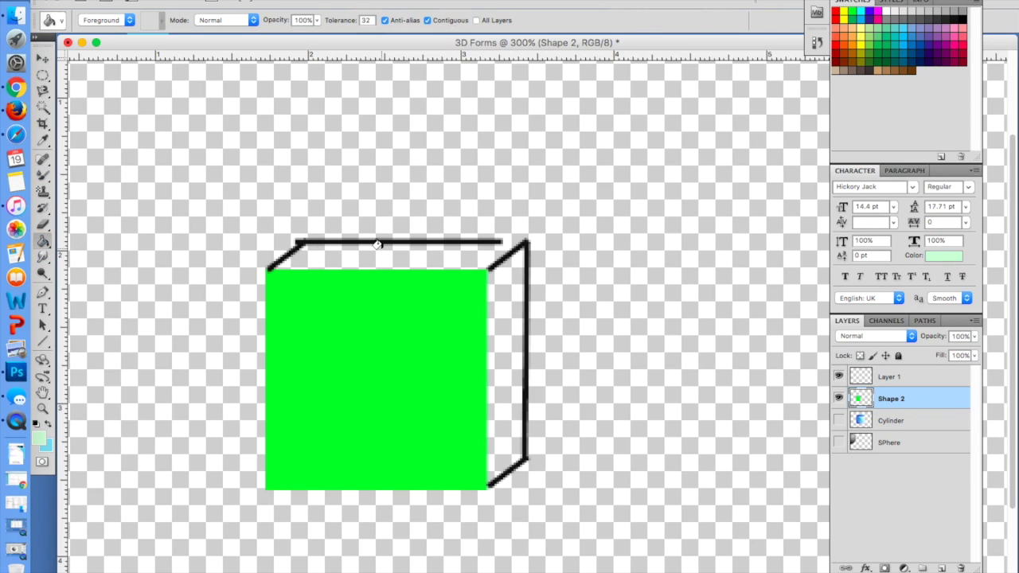
left_click(377, 244)
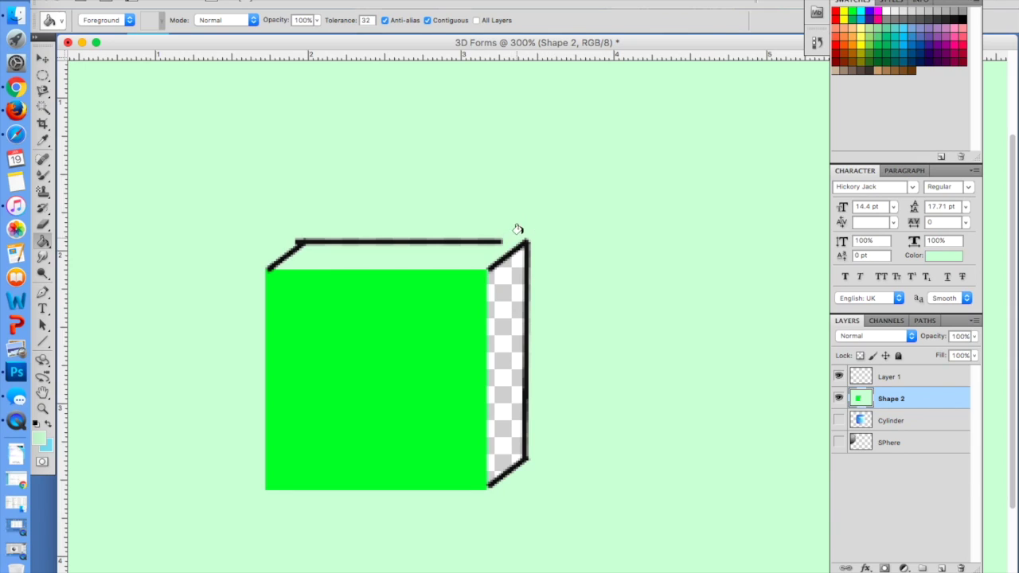
key("super+z")
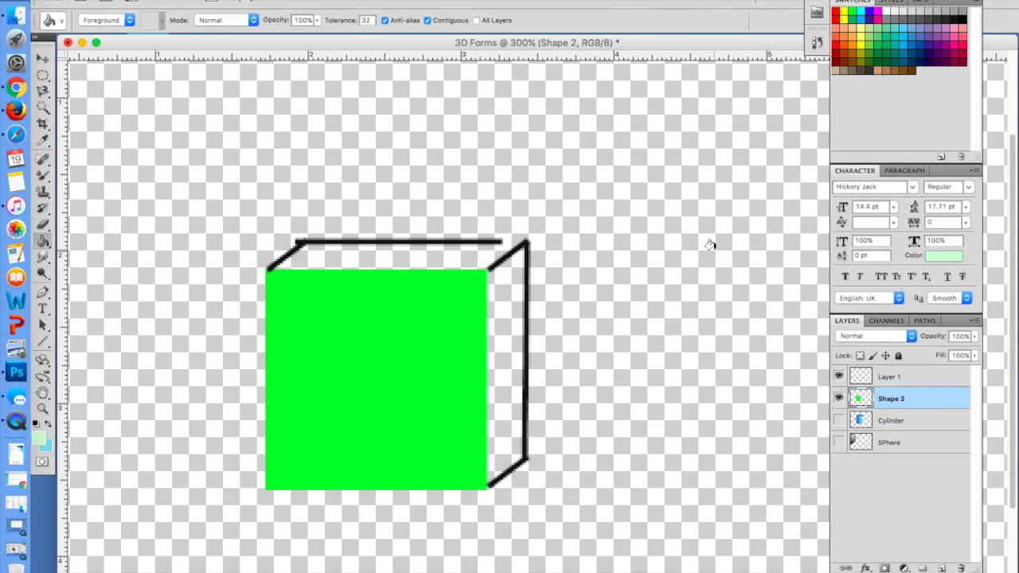
left_click(713, 249)
key("super+z")
key("super+alt+z")
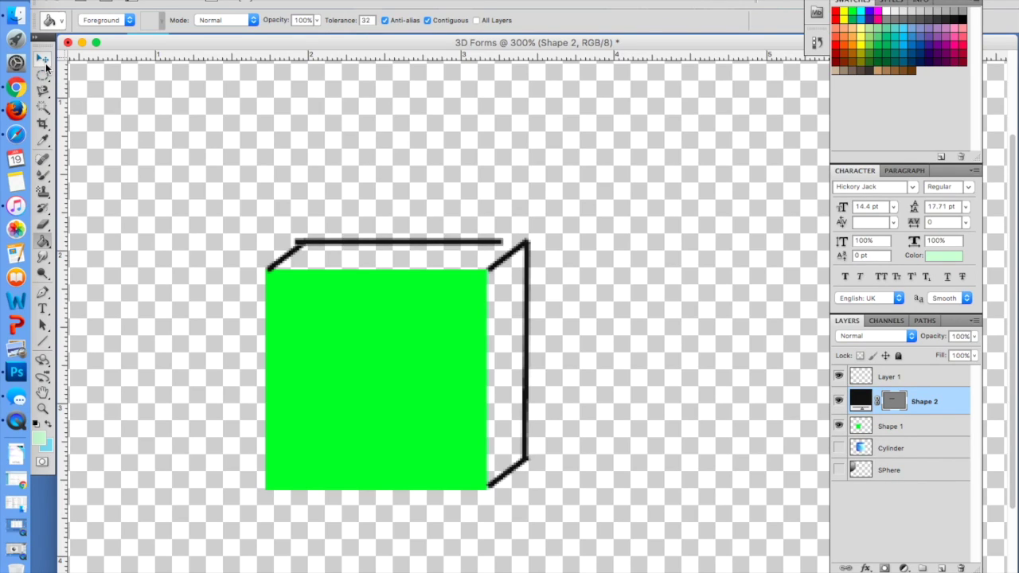
key("super+alt+z")
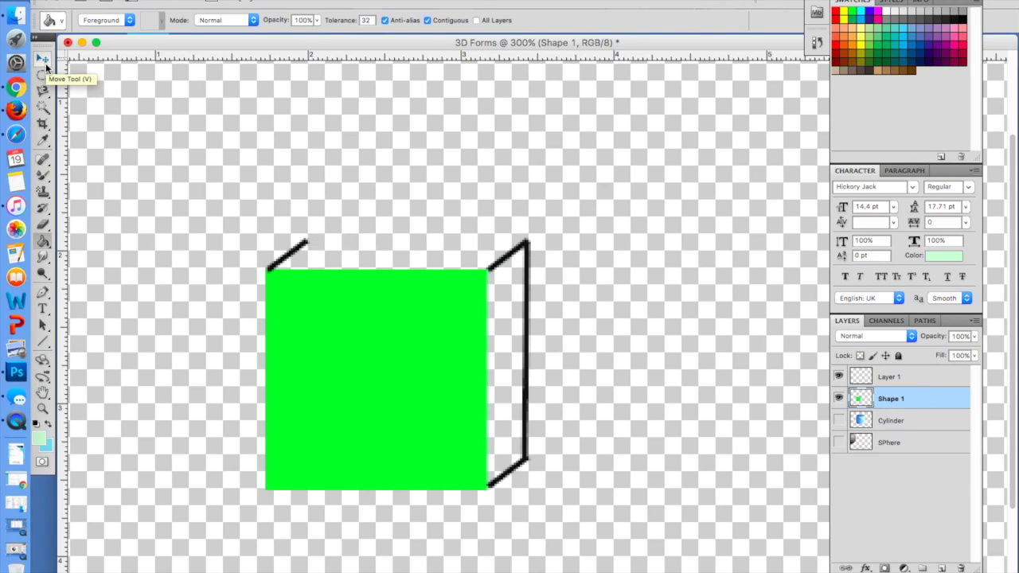
key("super+shift+z")
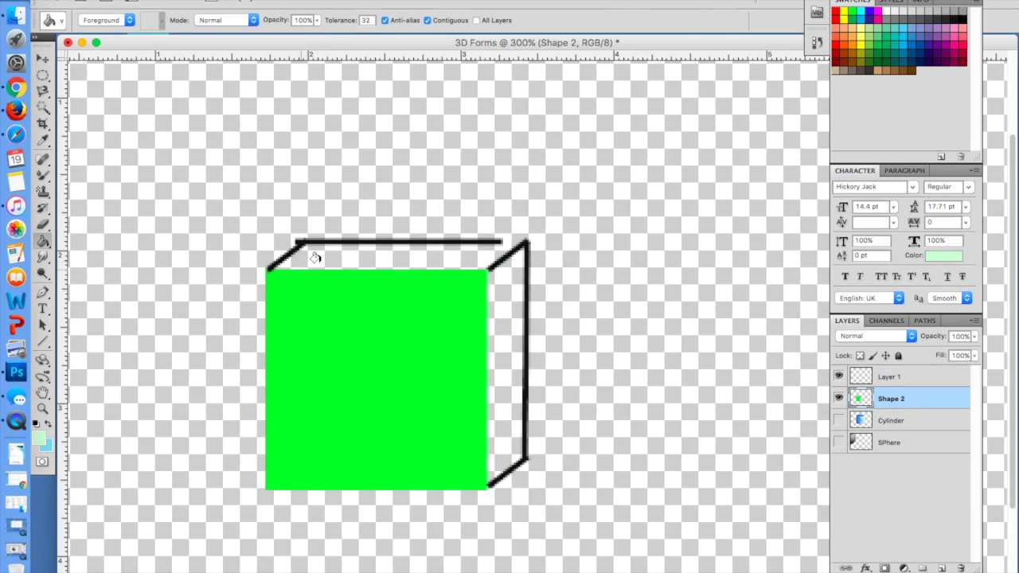
Try shifting the merged drawing slightly right, and undo both the shift and the layer merge
left_click(43, 59)
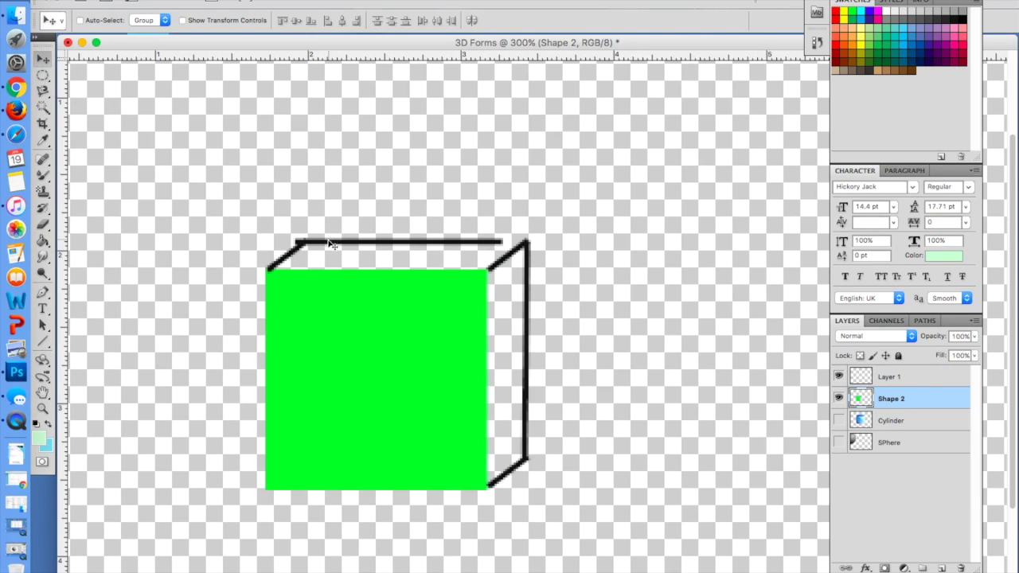
left_click_drag(334, 246, 340, 246)
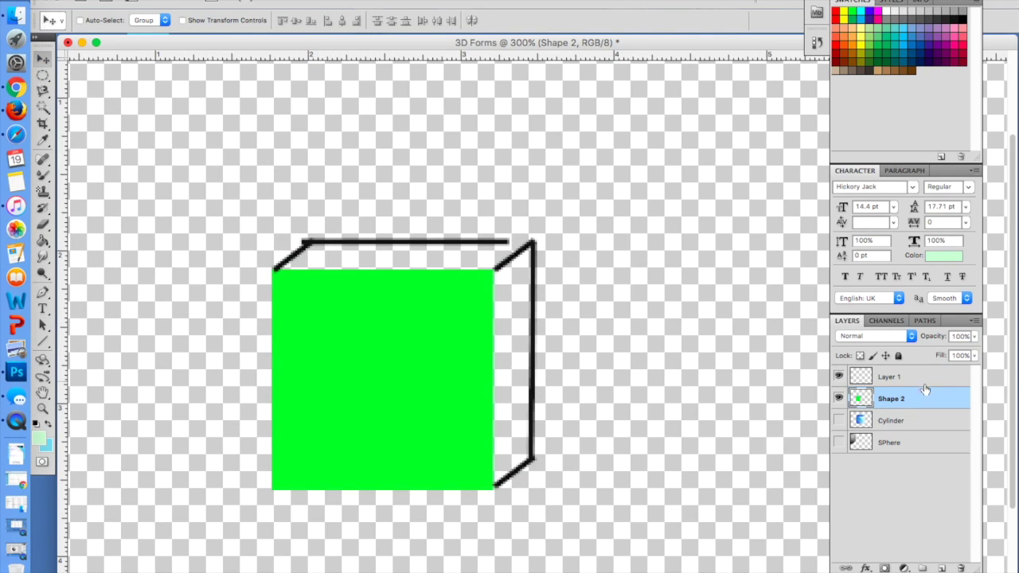
key("super+alt+z")
key("super+alt+z")
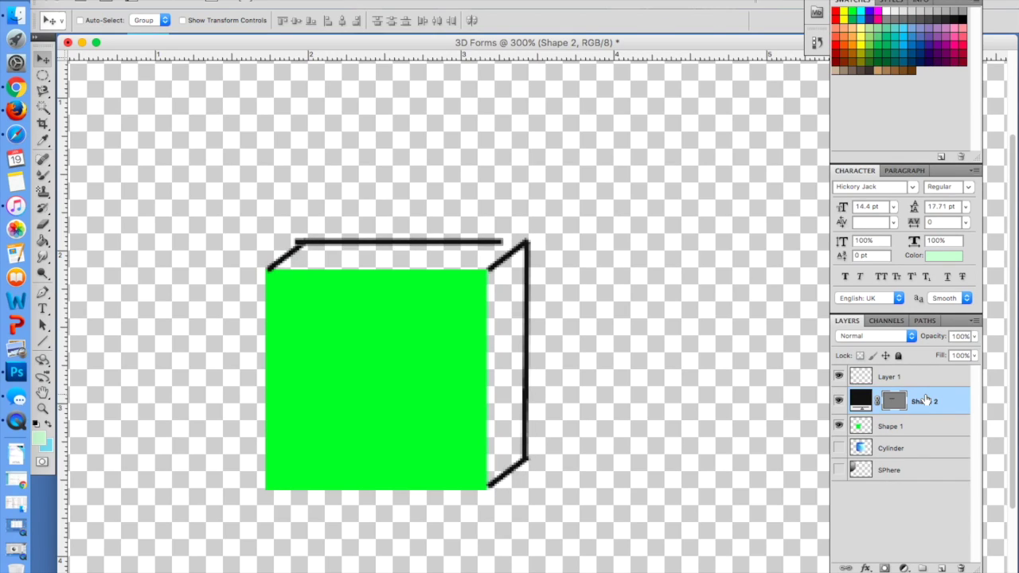
Move the top horizontal line right to the end of the left diagonal and merge its layer with the box drawing's layer
left_click_drag(380, 250, 390, 247)
left_click_drag(390, 248, 392, 249)
left_click(937, 430, "shift")
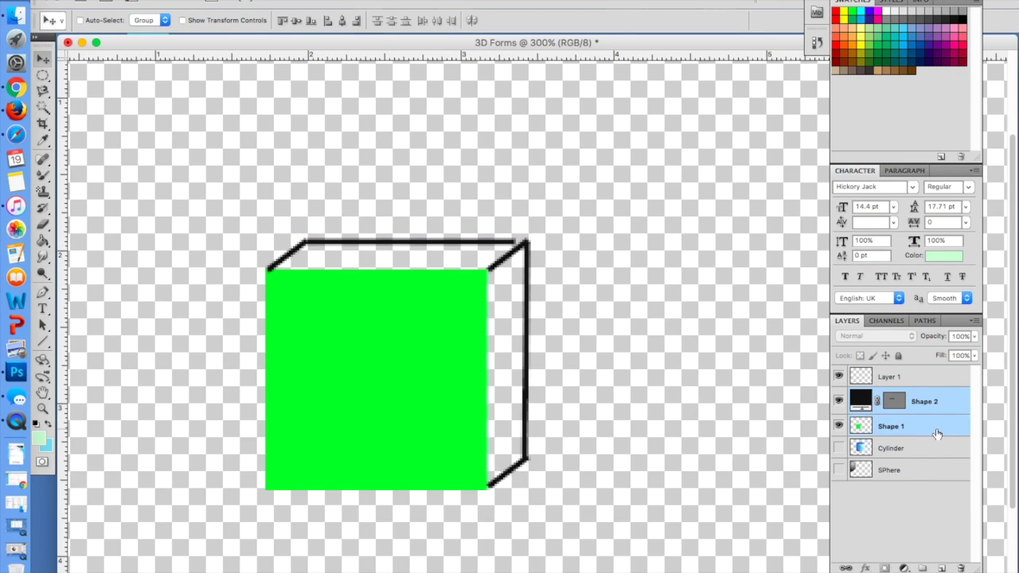
right_click(937, 428)
left_click(872, 564)
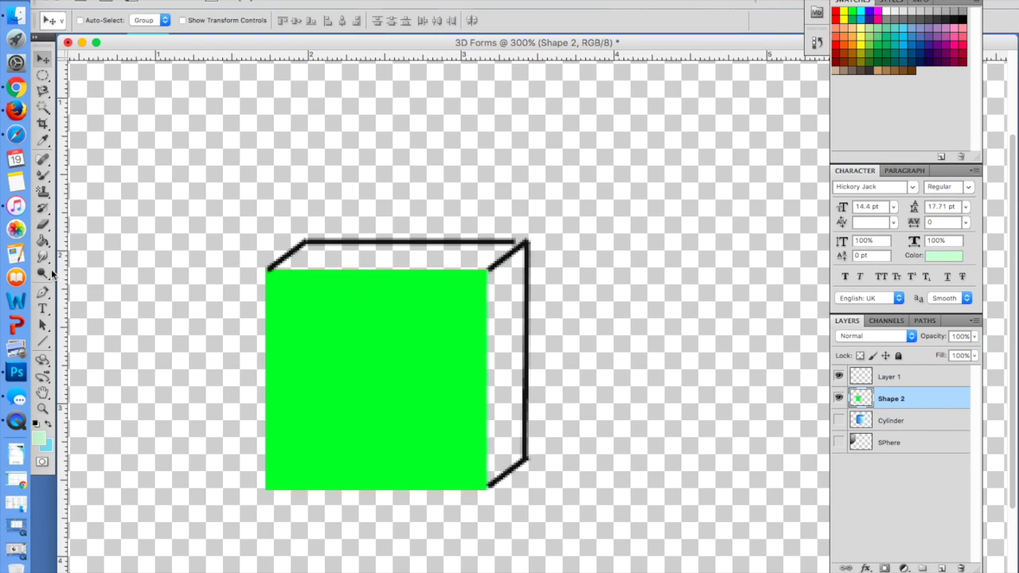
Fill the cube's top face with the pale green using the Paint Bucket
left_click(43, 241)
left_click(400, 254)
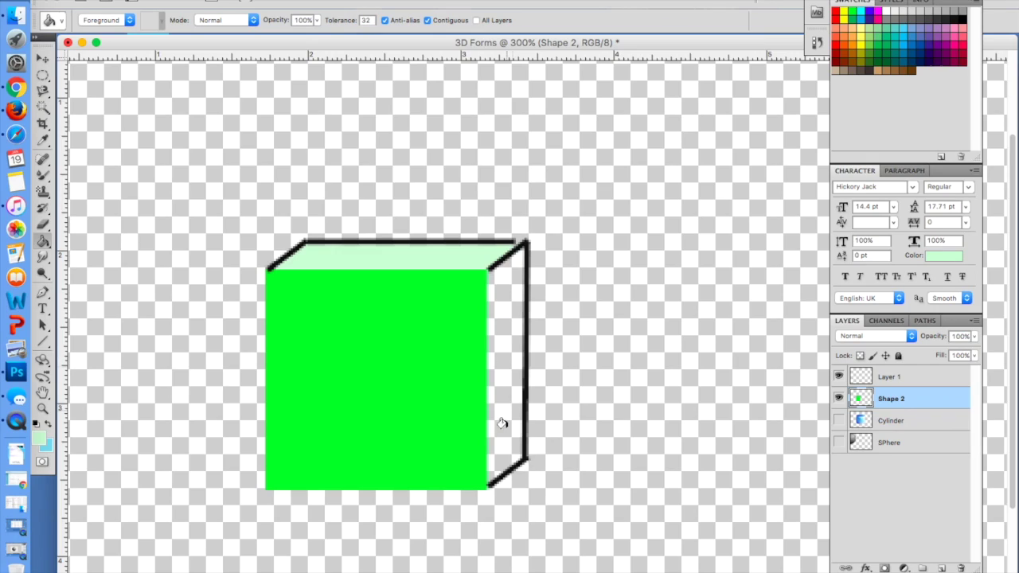
Sample the square's green and fill the cube's right side face with it
left_click(43, 140)
left_click(312, 297)
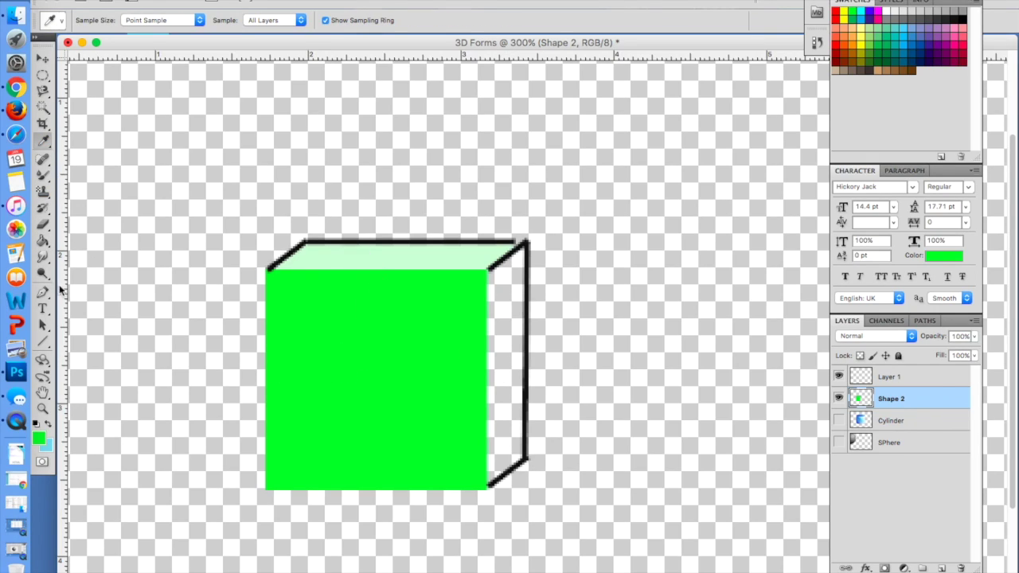
left_click(43, 242)
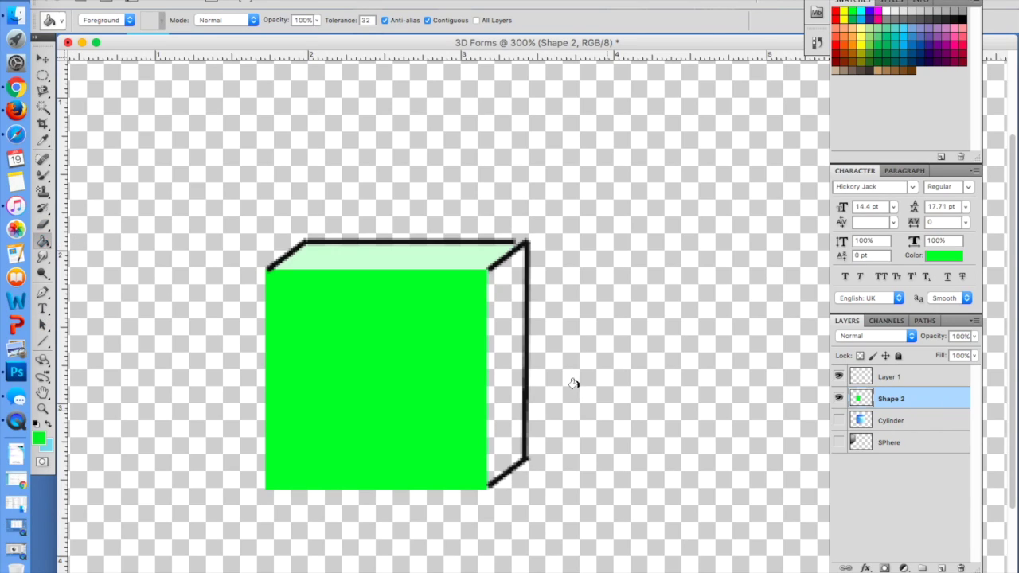
left_click(497, 301)
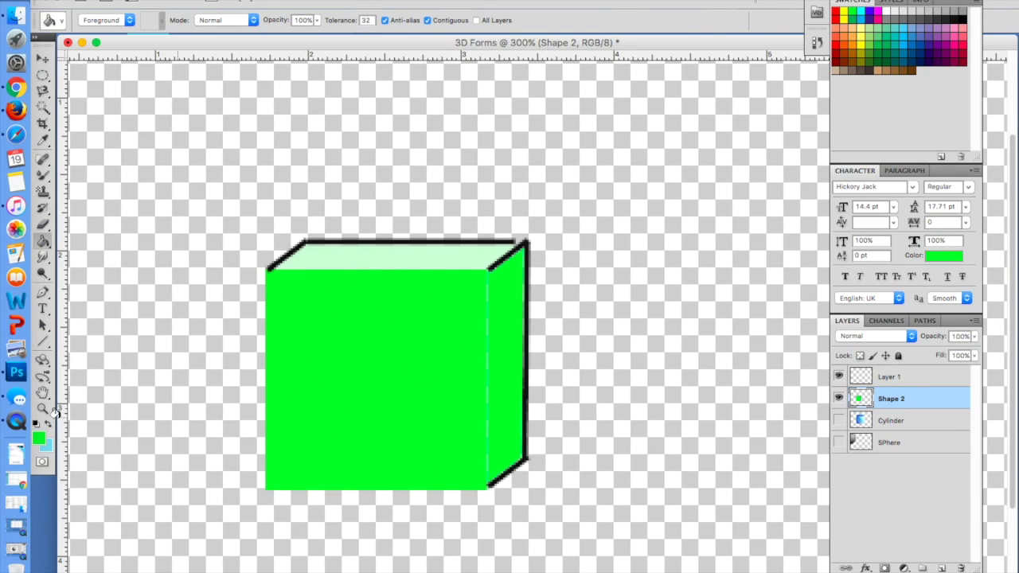
Try filling the front face with the dark green #2c9823, and undo it together with the side face's fill
left_click(38, 437)
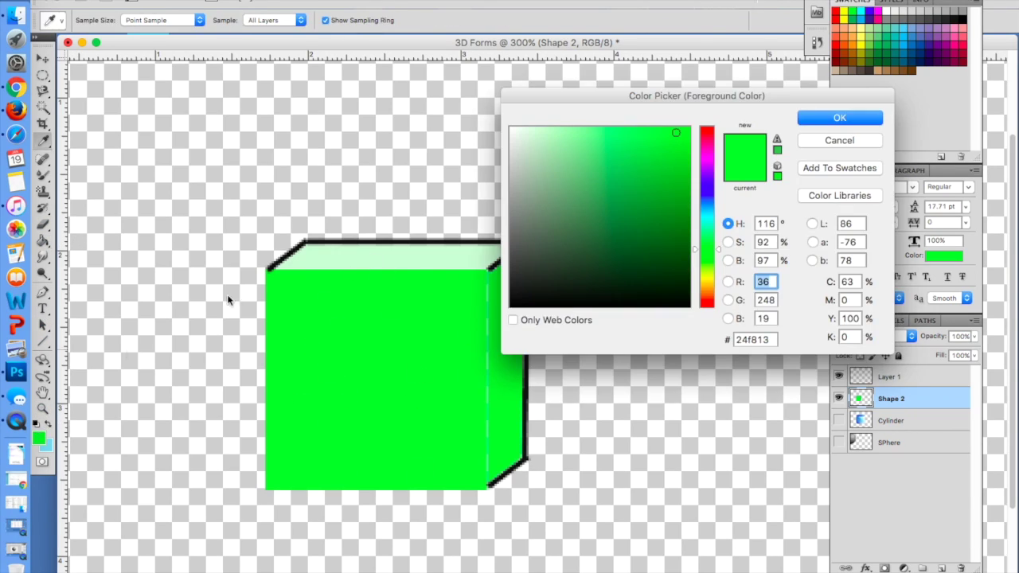
left_click(648, 200)
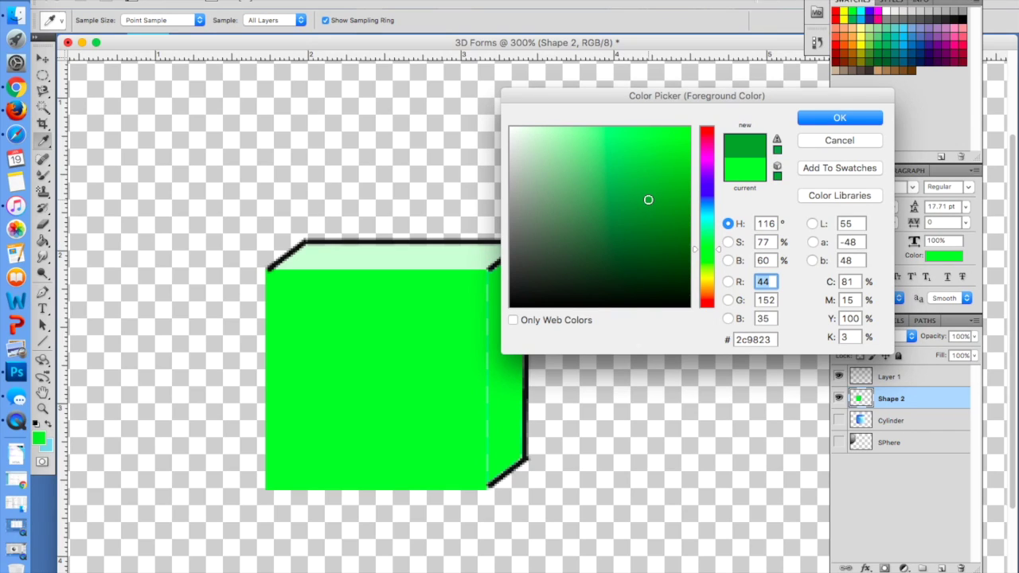
left_click(839, 118)
left_click(408, 313)
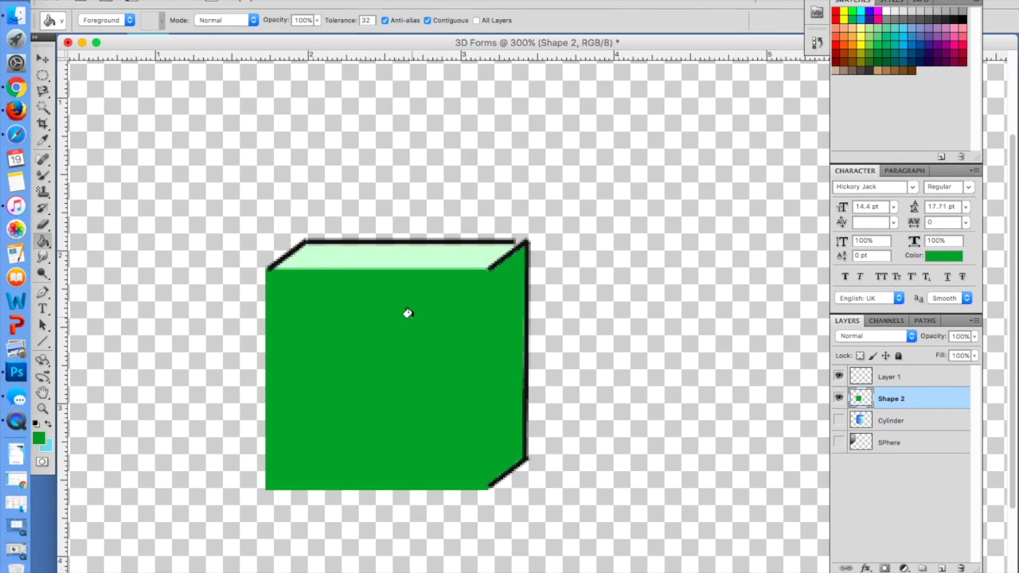
key("super+z")
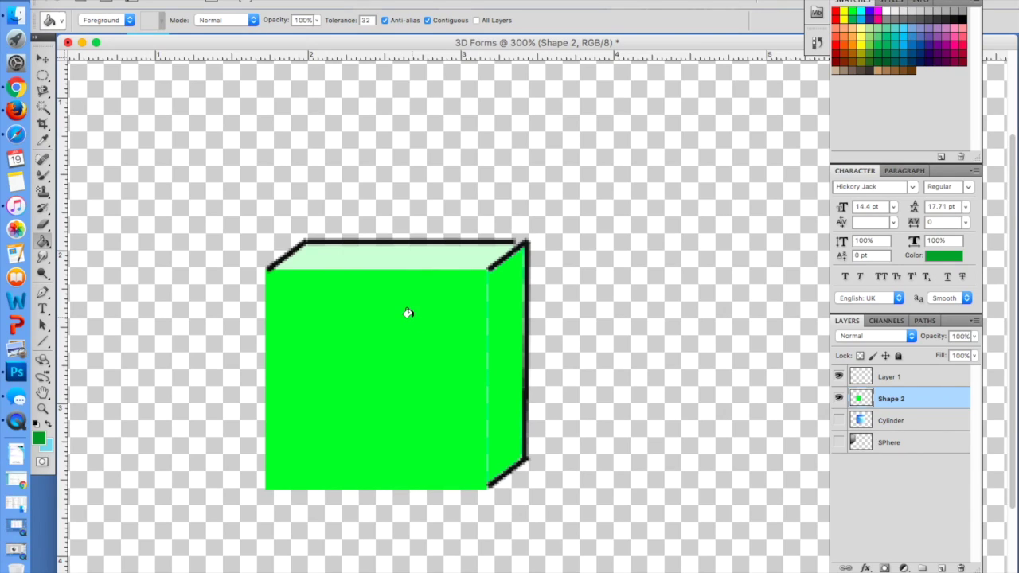
key("super+alt+z")
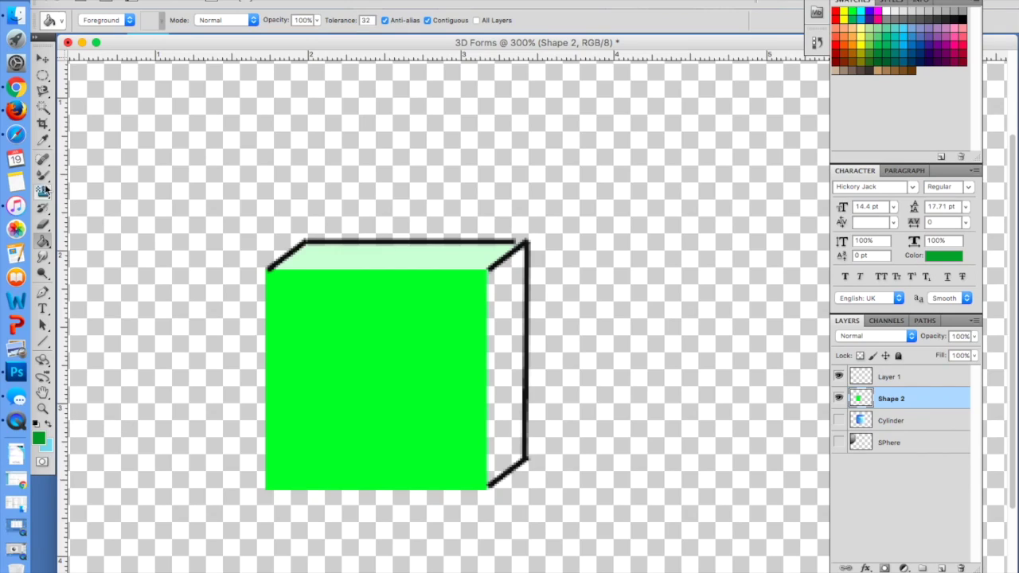
Sample the front face's green, lighten the foreground colour to #8bf283 and fill the cube's side face with it
left_click(43, 140)
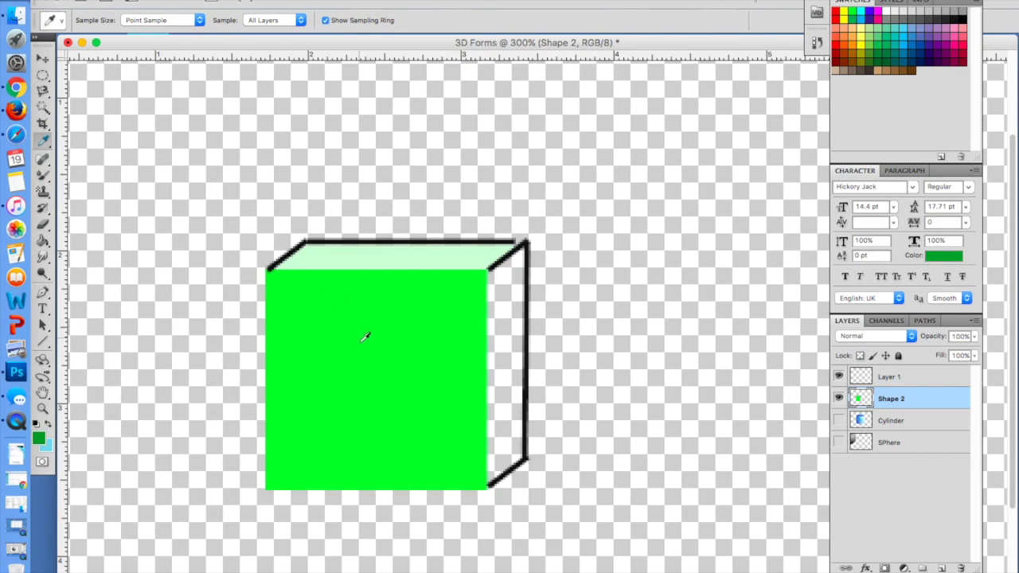
left_click(361, 348)
left_click(40, 439)
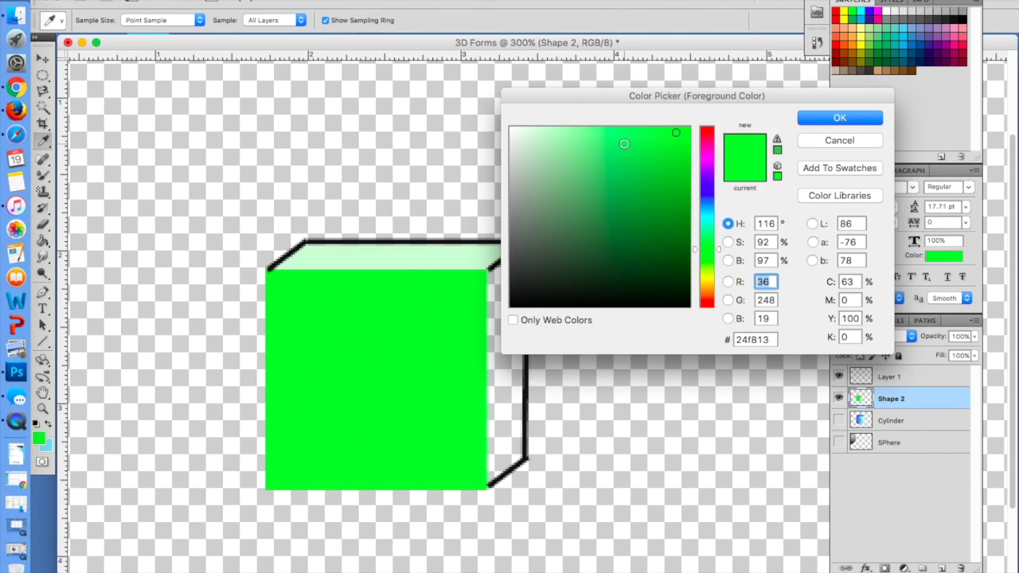
left_click(603, 134)
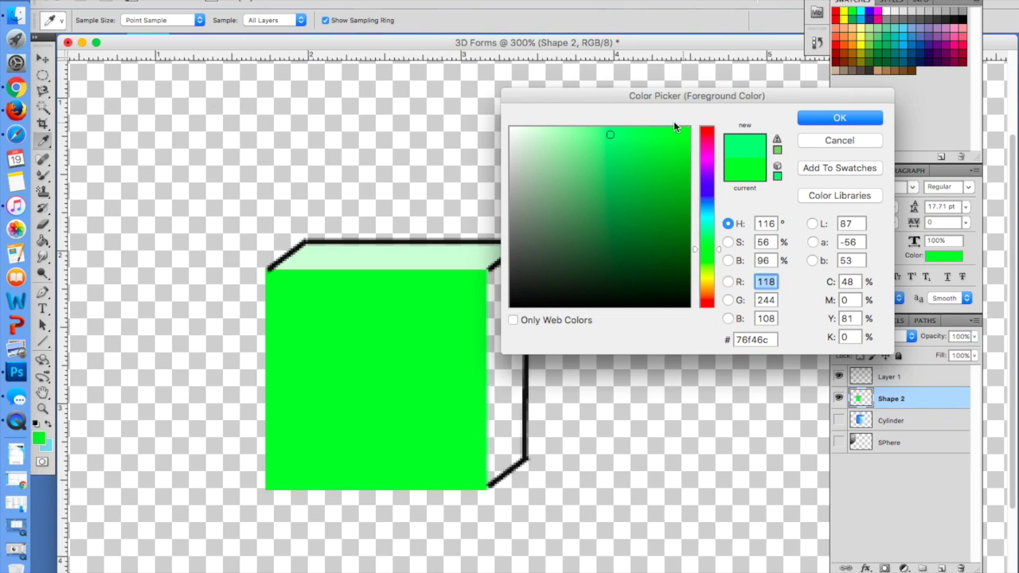
left_click(592, 136)
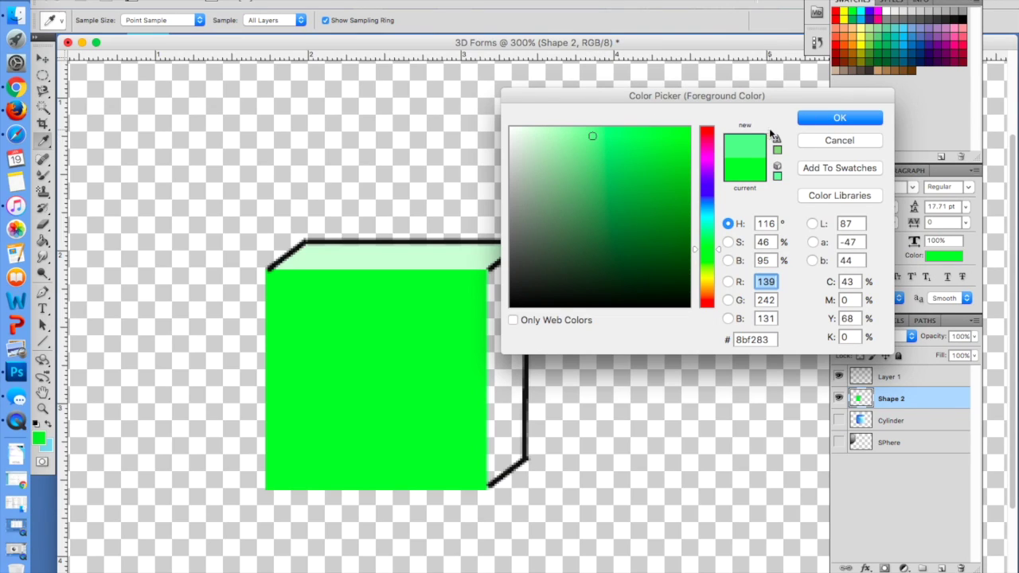
left_click(827, 119)
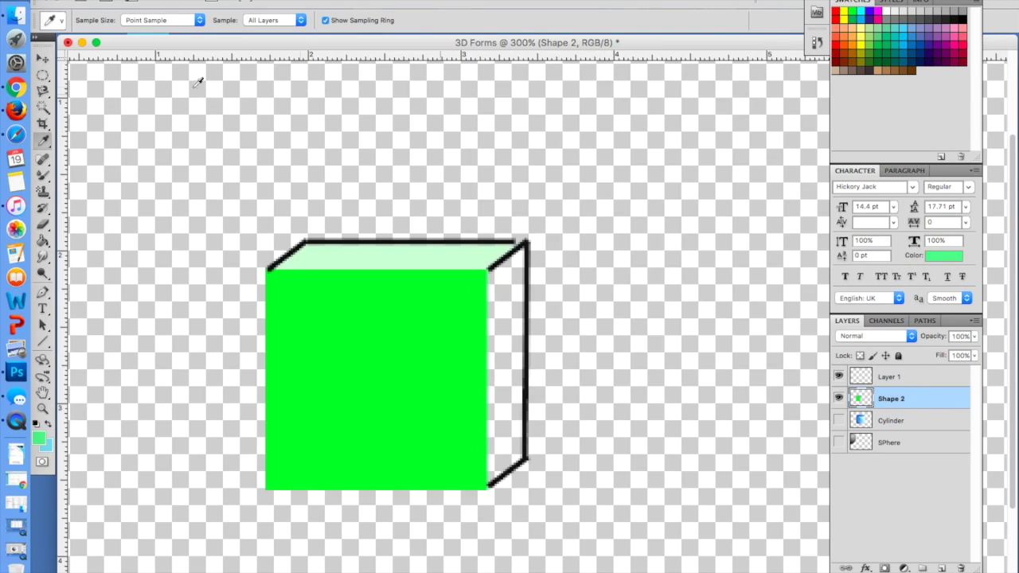
left_click(44, 241)
left_click(504, 295)
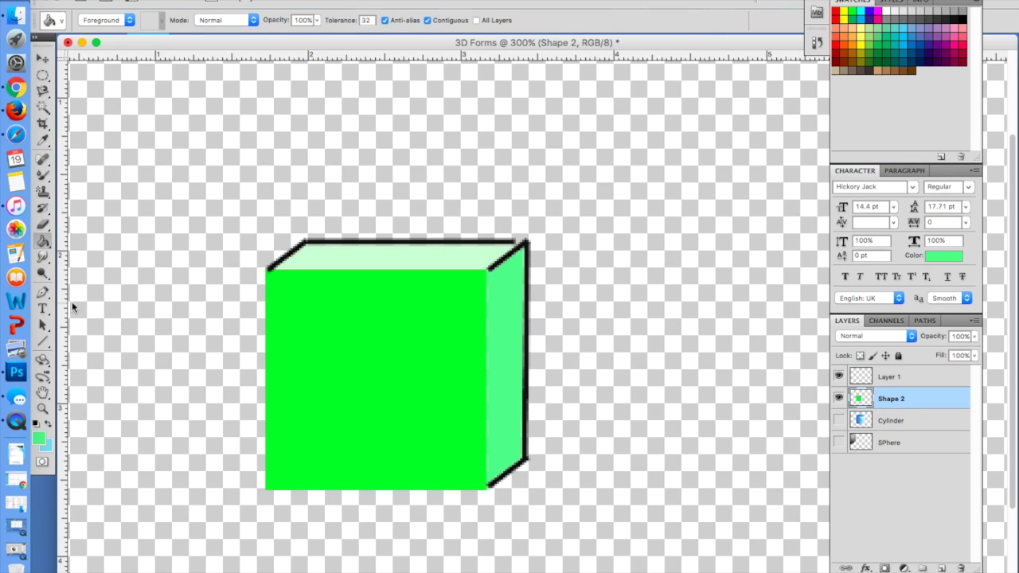
Reduce the Brush to size 8 and paint a lighter green patch in the middle of the front face
left_click(43, 174)
left_click(110, 177)
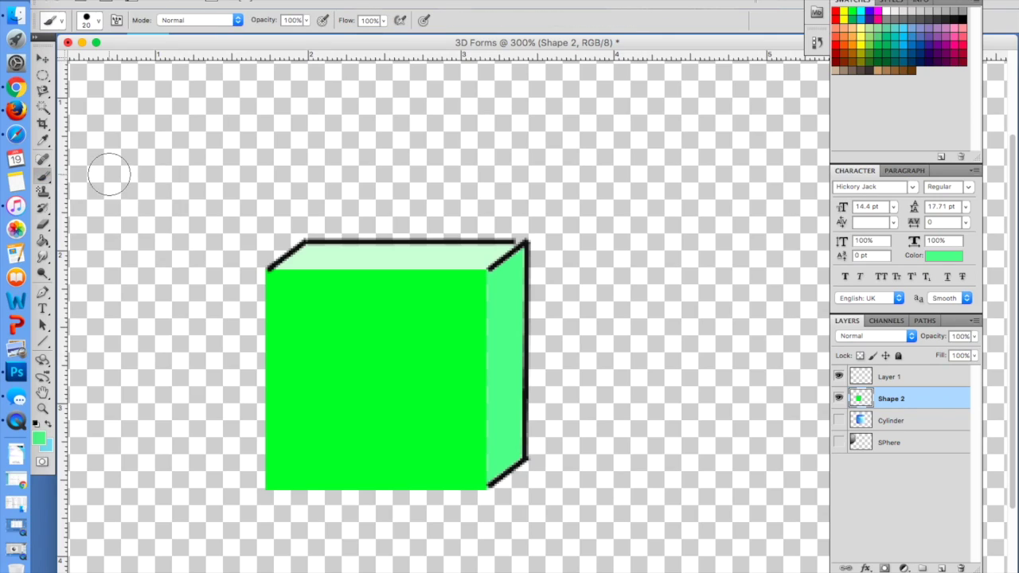
key("bracketleft")
key("bracketleft")
key("bracketleft")
mouse_move(355, 344)
left_mouse_down()
mouse_move(343, 366)
mouse_move(355, 366)
mouse_move(359, 397)
mouse_move(386, 432)
left_mouse_up()
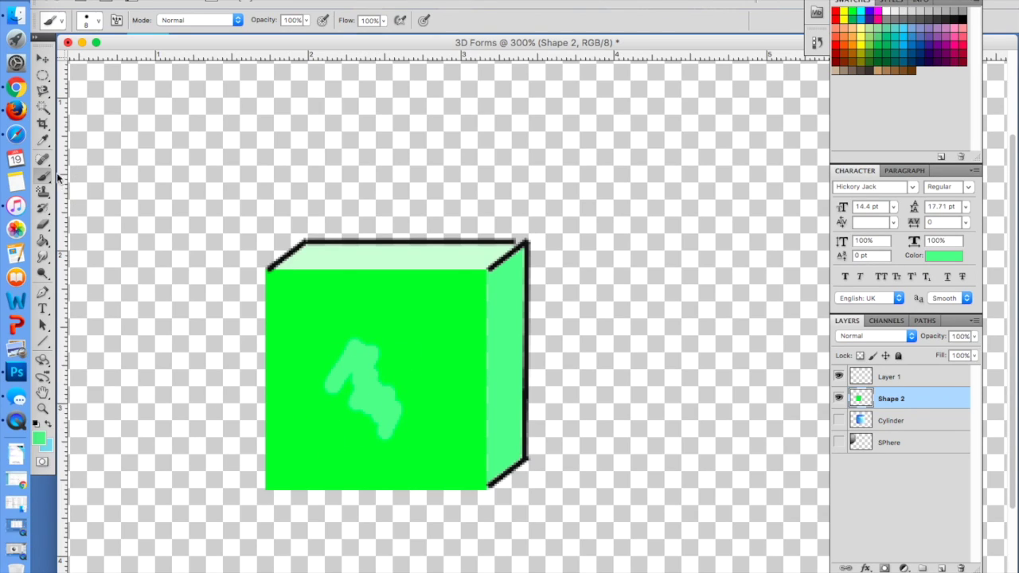
Set the foreground colour to a near-white green and paint a short highlight near the front face's right edge
left_click(38, 438)
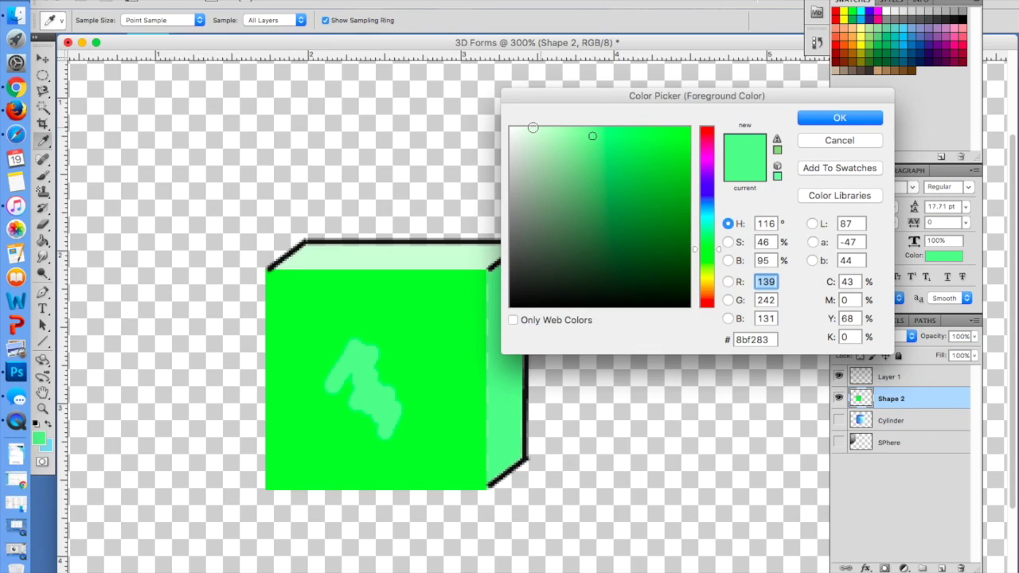
left_click(519, 130)
left_click(840, 118)
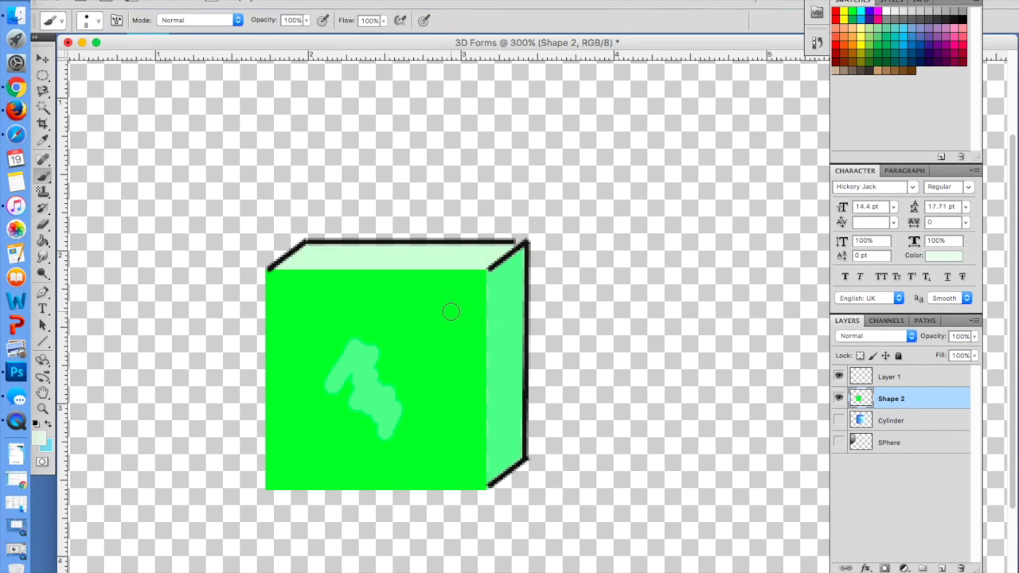
mouse_move(451, 311)
left_mouse_down()
mouse_move(438, 337)
mouse_move(451, 388)
left_mouse_up()
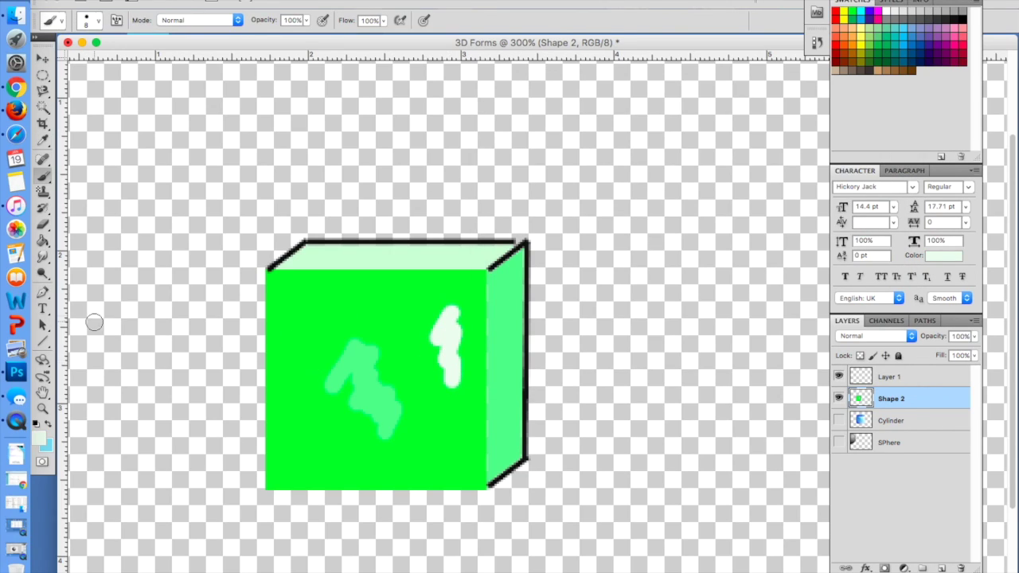
Select the entire front face, including its painted patches, with the Magic Wand
left_click(43, 107)
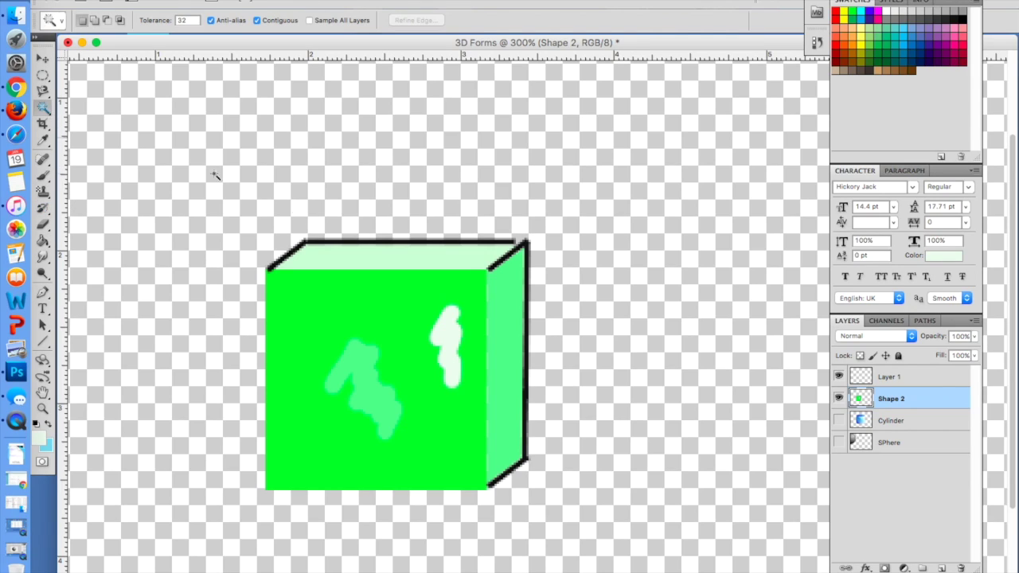
left_click(317, 300)
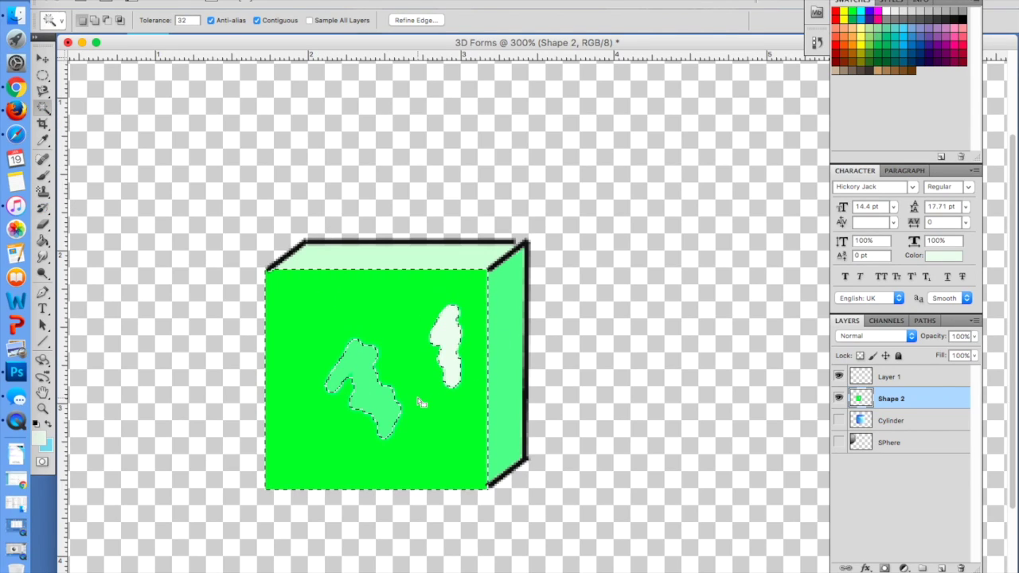
left_click(363, 377, "shift")
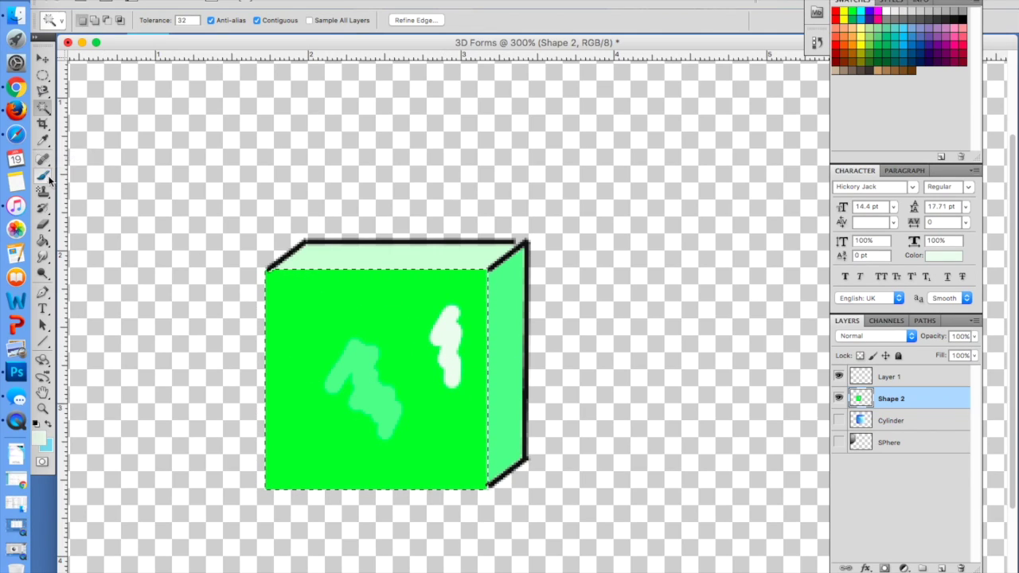
Blend the painted patches into the front face with the Mixer Brush, cleaning the brush between strokes
mouse_move(49, 175)
left_mouse_down()
mouse_move(62, 172)
mouse_move(95, 212)
left_mouse_up()
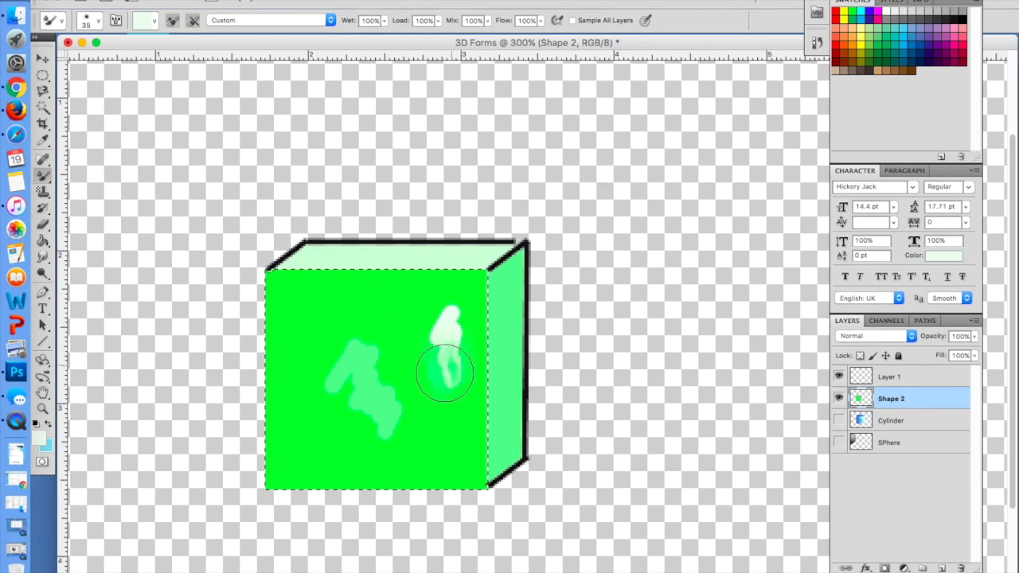
left_click_drag(447, 374, 446, 382)
left_click(153, 28)
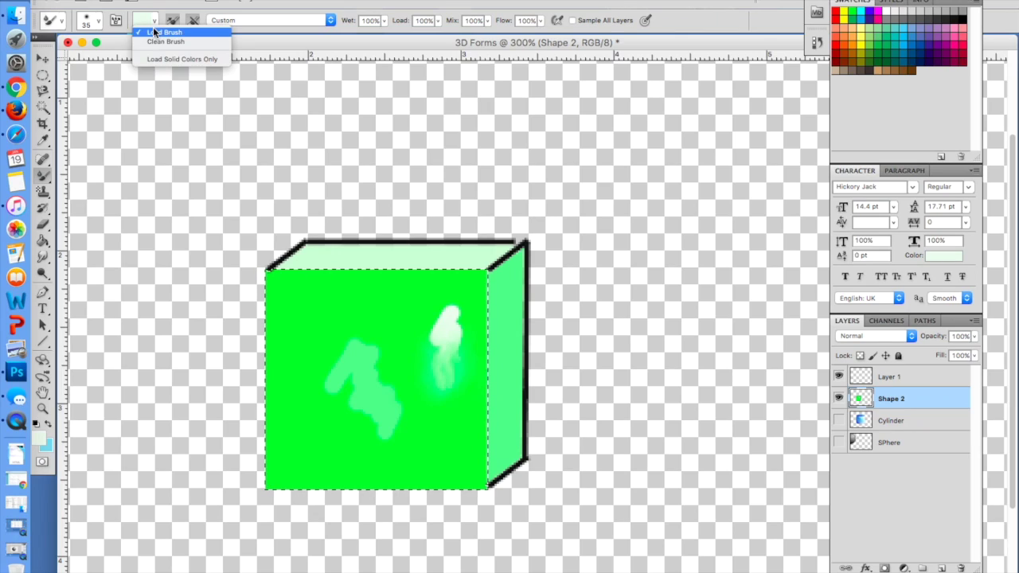
left_click(163, 40)
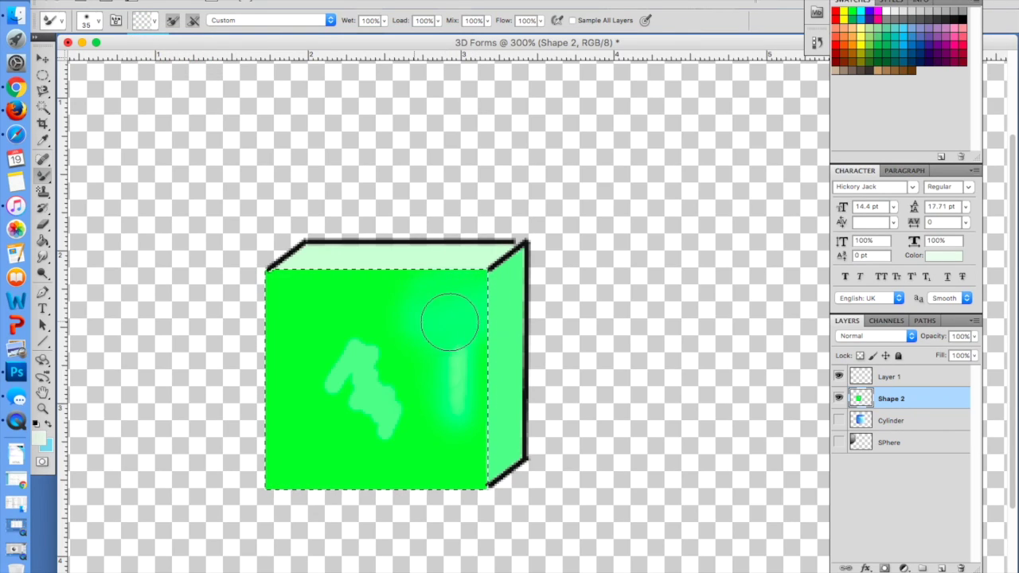
left_click_drag(433, 405, 368, 409)
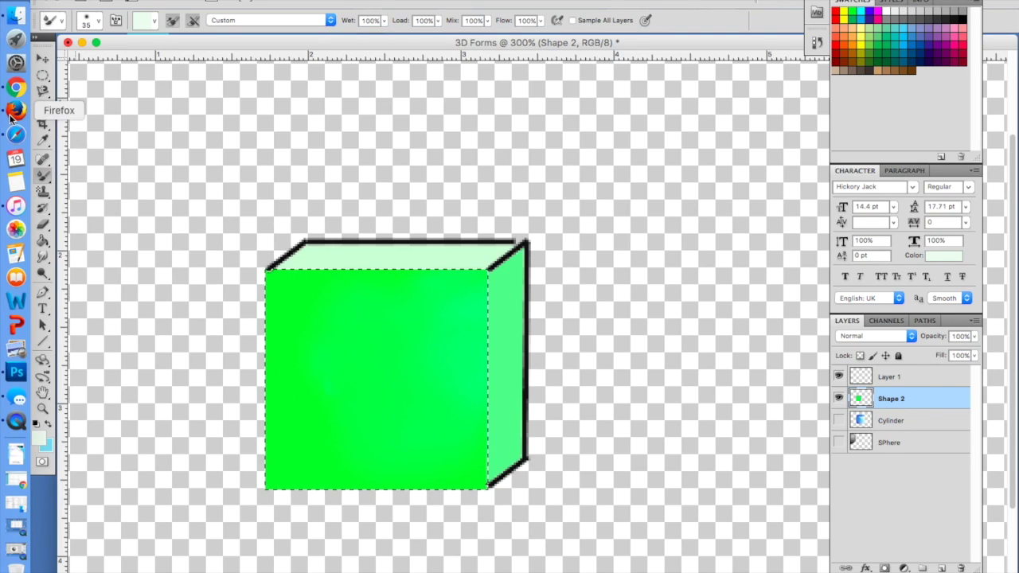
Paint a near-white zigzag in the front face's upper-right area with the Brush and blend it using the Mixer Brush
left_click(43, 175)
left_click(95, 173)
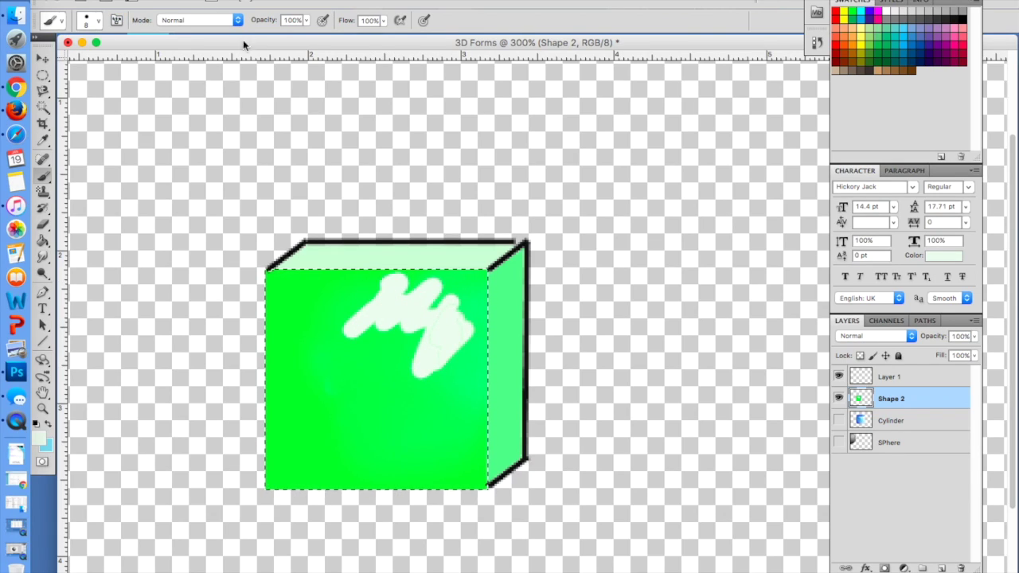
left_click(47, 178)
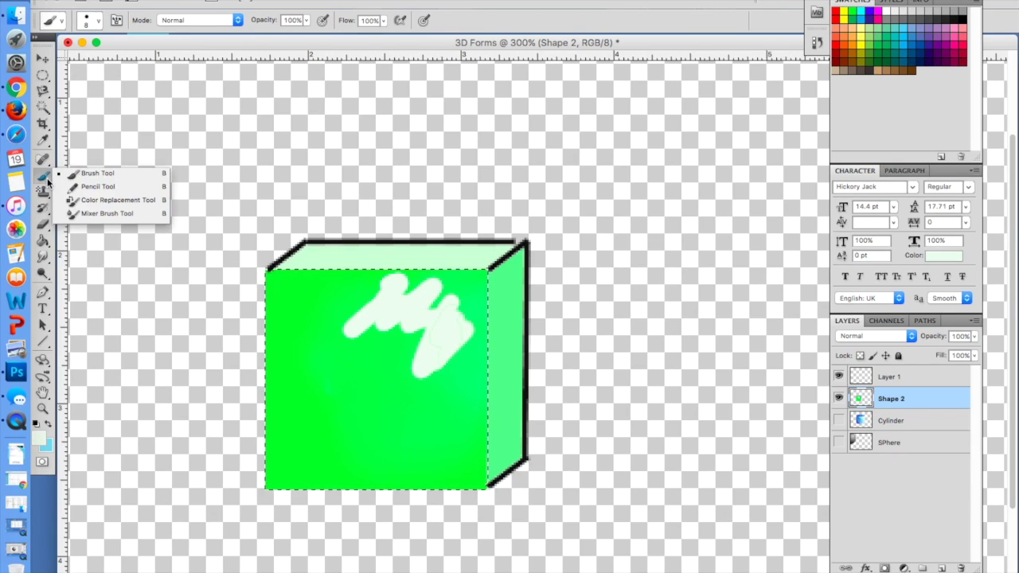
left_click(88, 208)
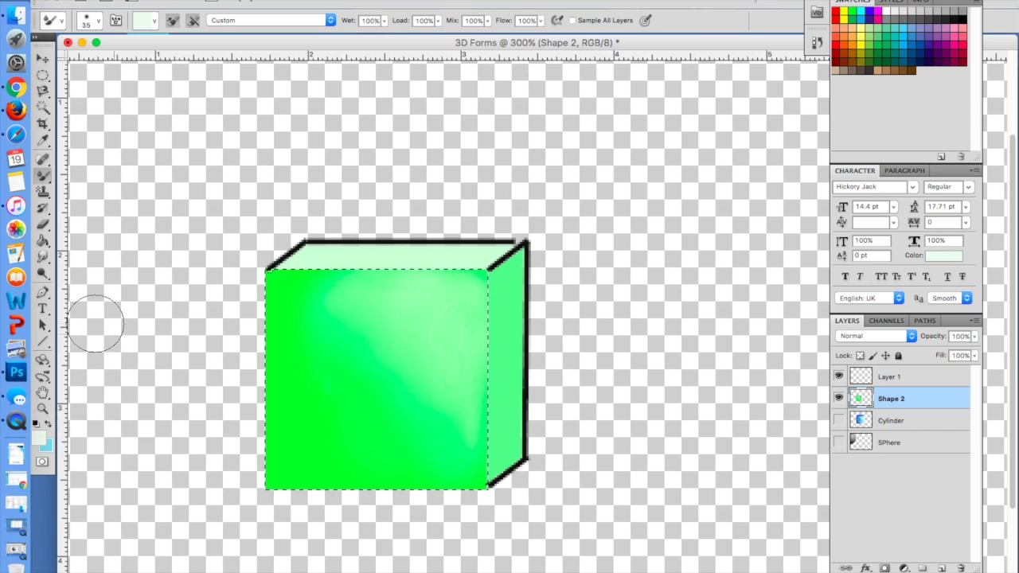
Sample the front face's green, darken it to #14780c and paint an L-shaped shadow in the face's lower-left corner
left_click(45, 181)
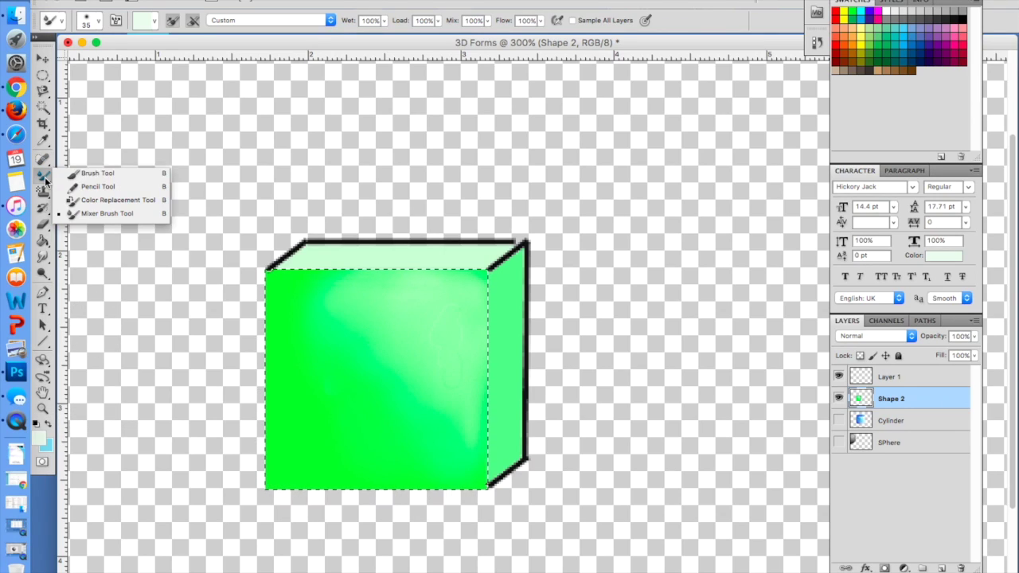
left_click(102, 173)
left_click(42, 140)
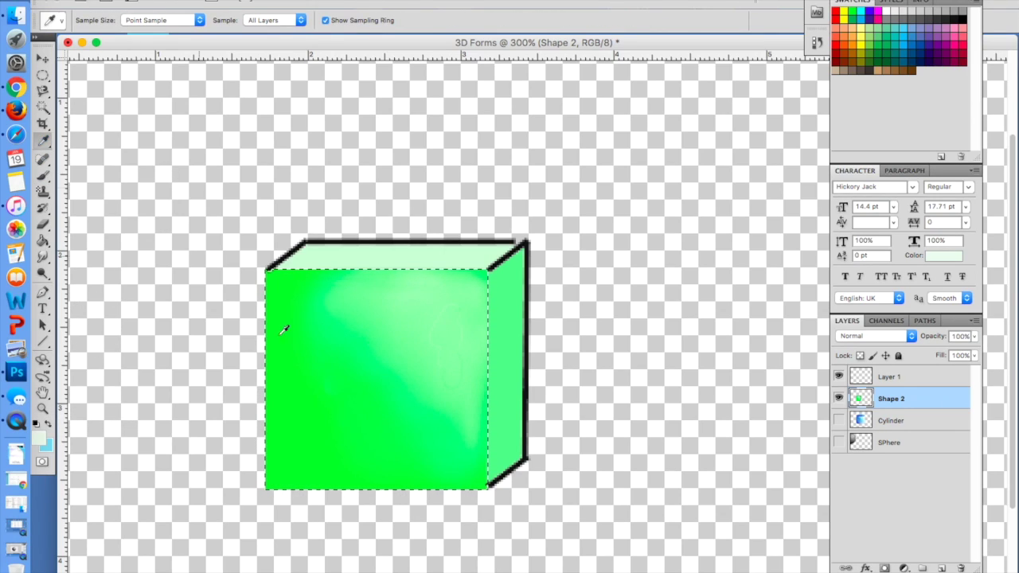
left_click(289, 448)
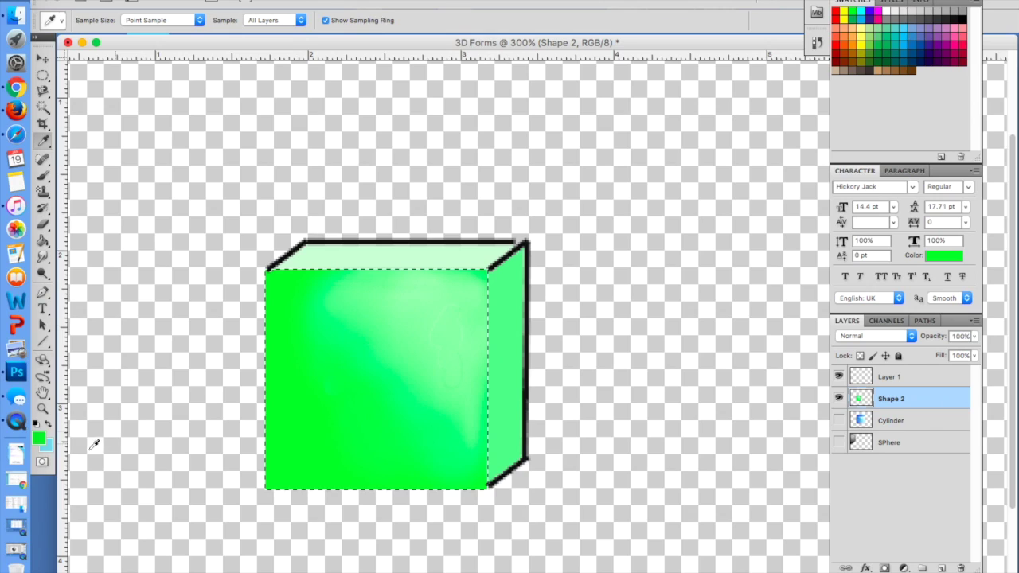
left_click(40, 437)
left_click(672, 222)
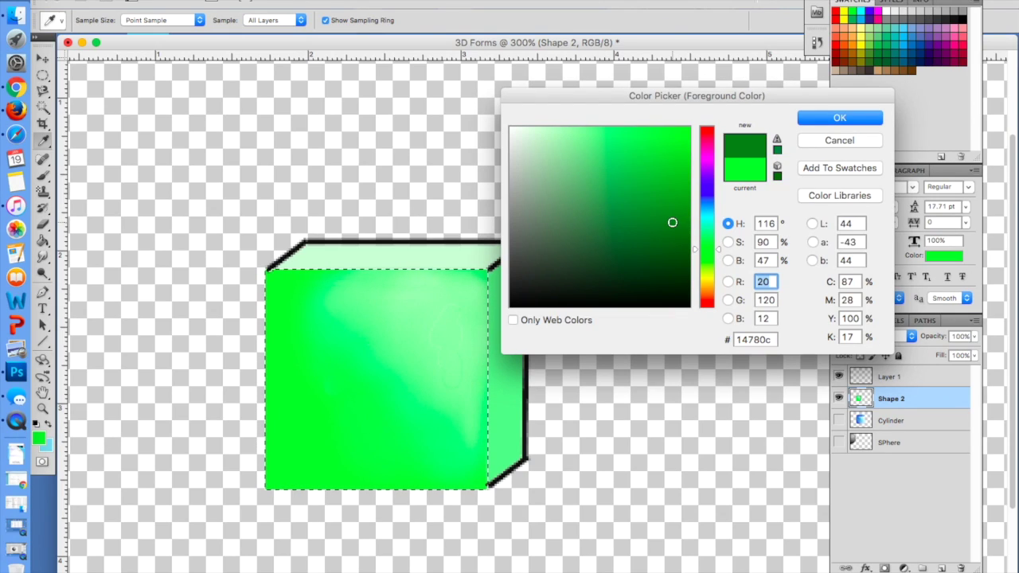
left_click(813, 117)
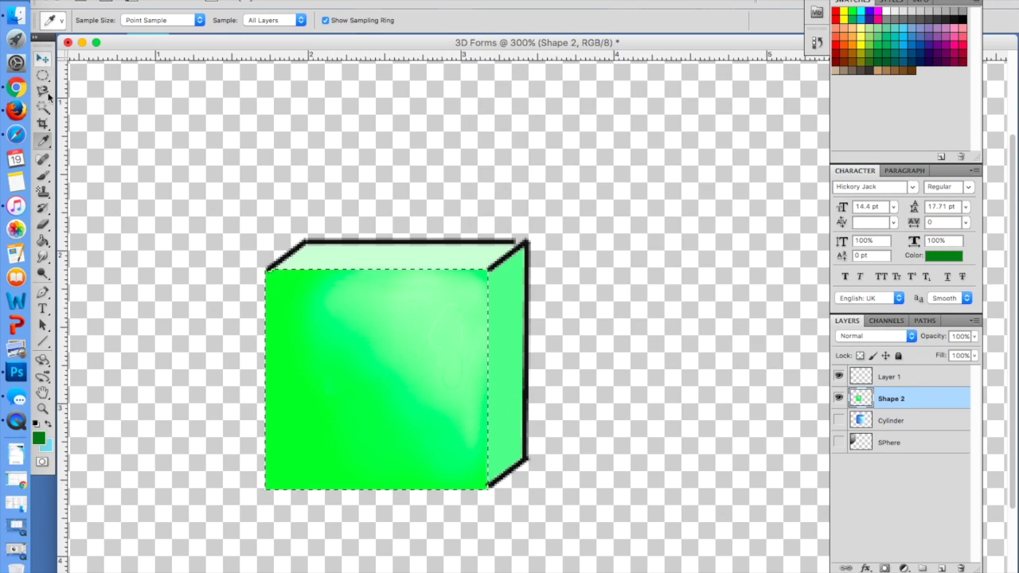
left_click_drag(43, 176, 104, 212)
left_click_drag(43, 176, 77, 177)
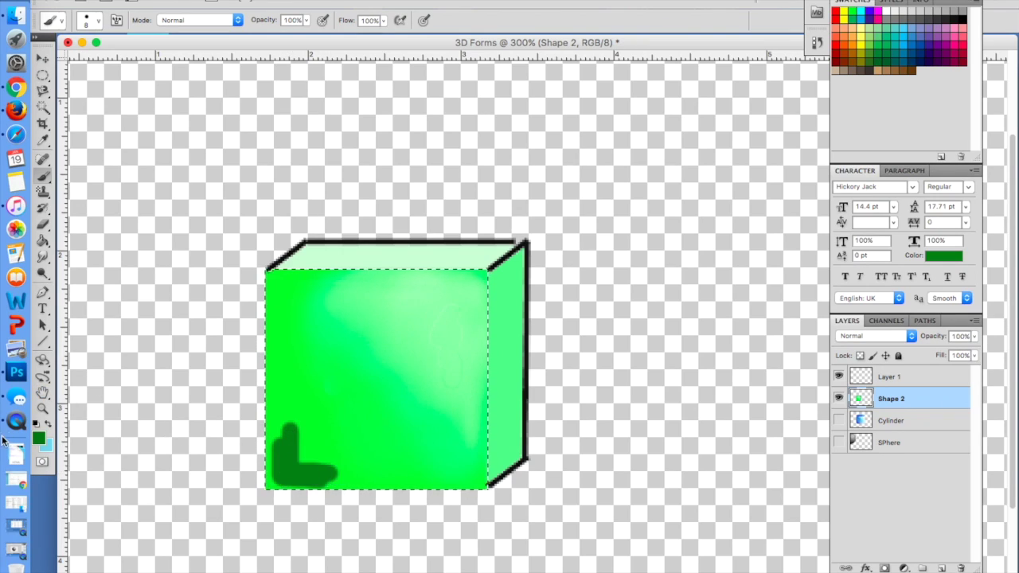
Blend the dark corner up the front face's left side and along its bottom with the Mixer Brush, and deselect the face
left_click(43, 179)
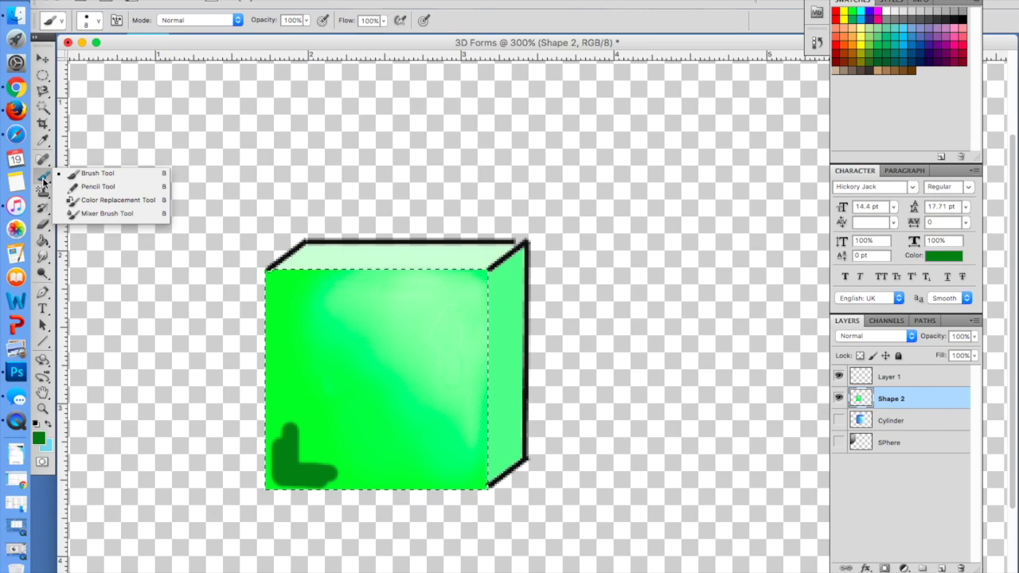
left_click(112, 213)
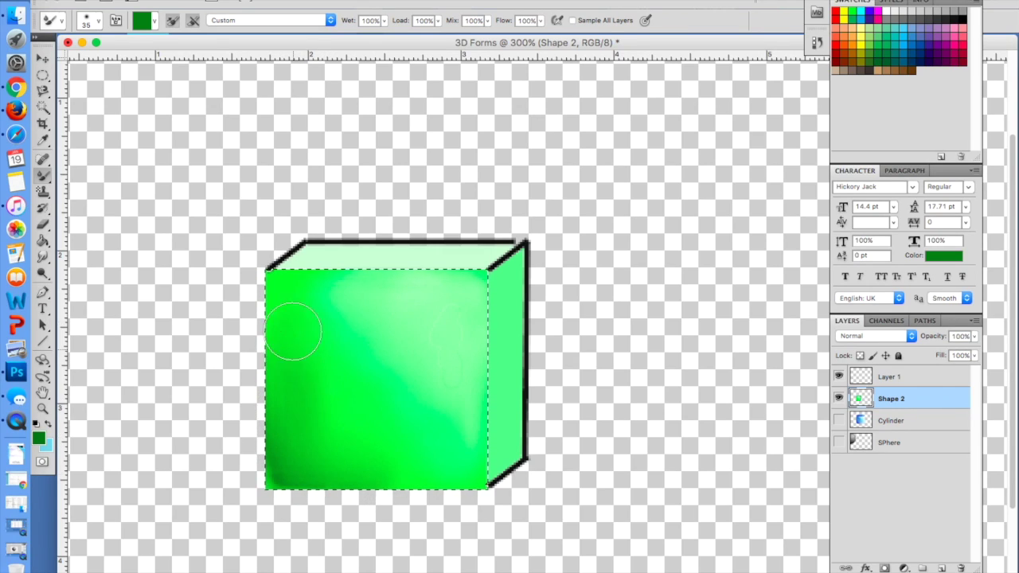
left_click_drag(289, 428, 334, 476)
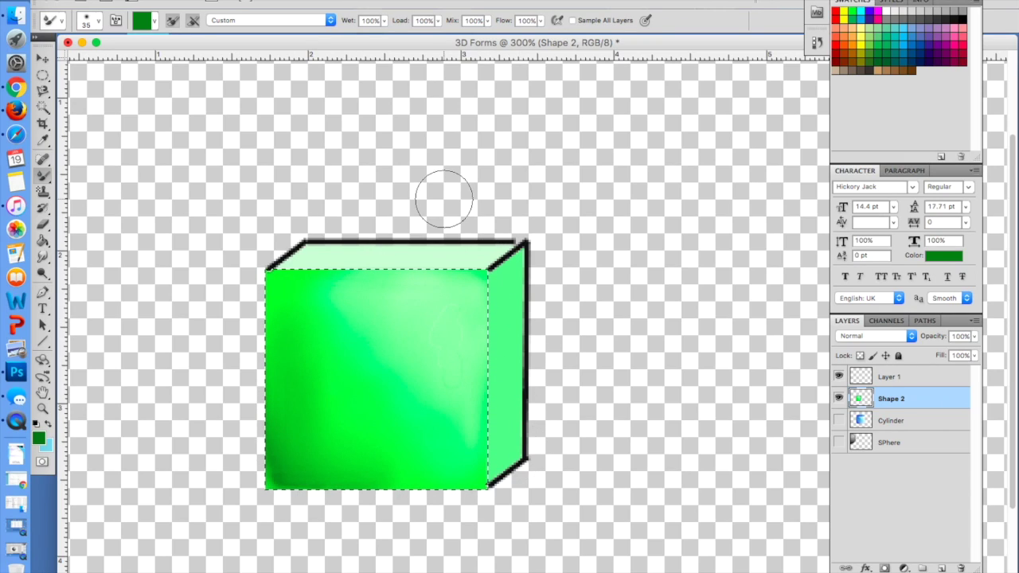
key("ctrl+z")
key("ctrl+d")
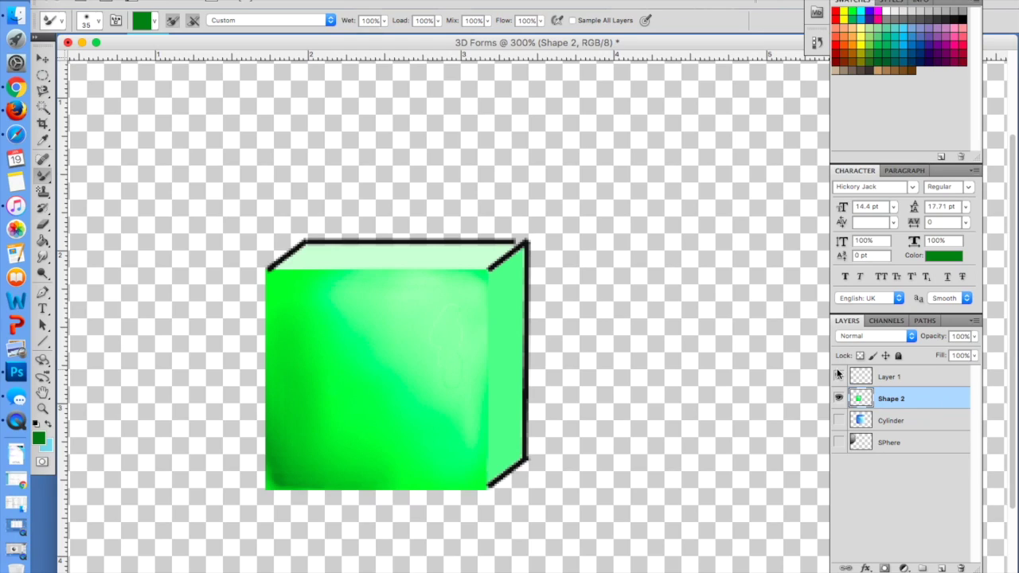
Make the Cylinder and SPhere layers visible and reduce the document view to 100%
left_click(838, 421)
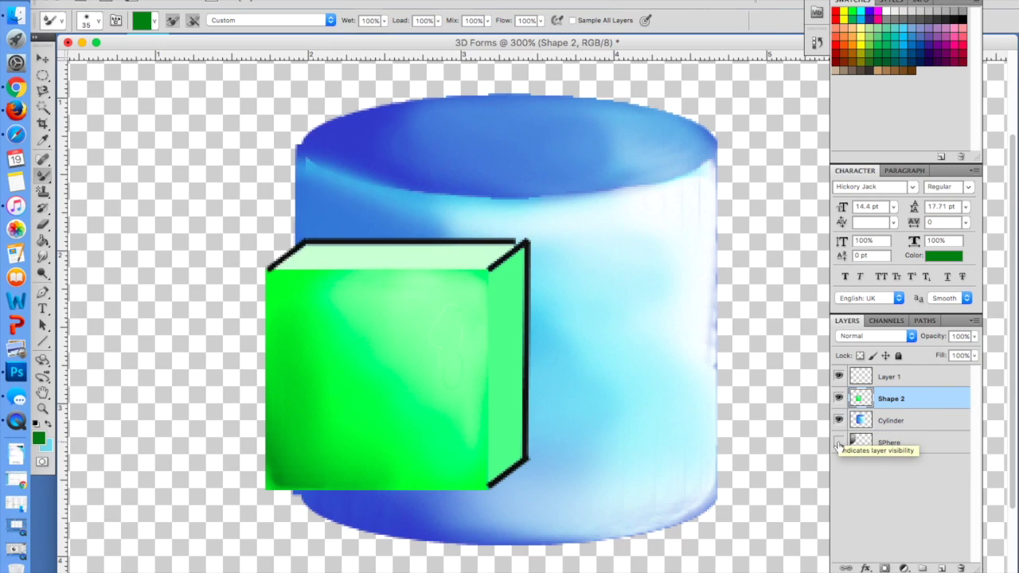
key("super+minus")
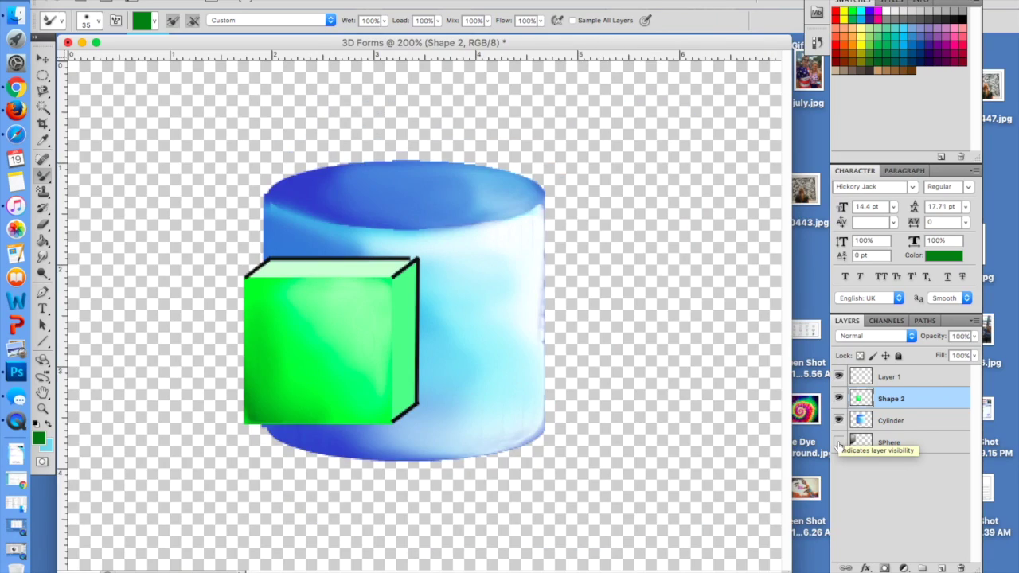
key("super+minus")
left_click_drag(430, 322, 574, 364)
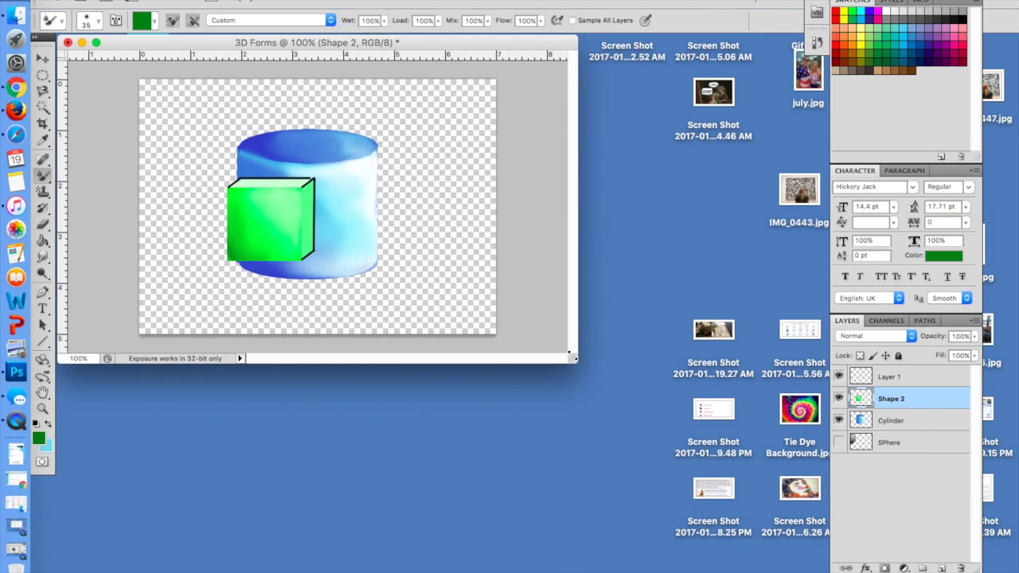
left_click(840, 442)
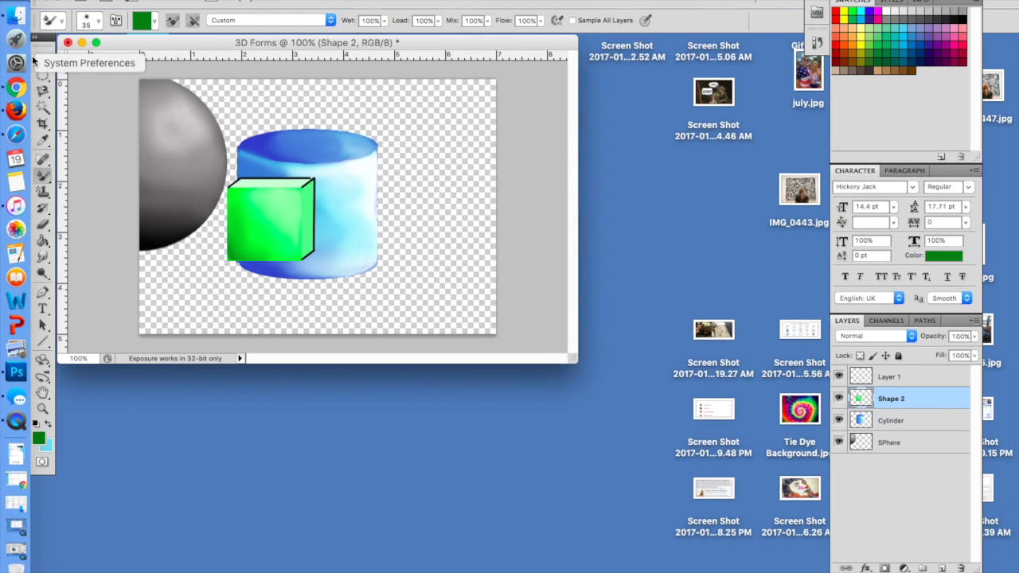
Move the cube to the lower right of the cylinder and bring the sphere fully onto the canvas behind the cylinder
left_click(41, 60)
left_click_drag(198, 176, 359, 220)
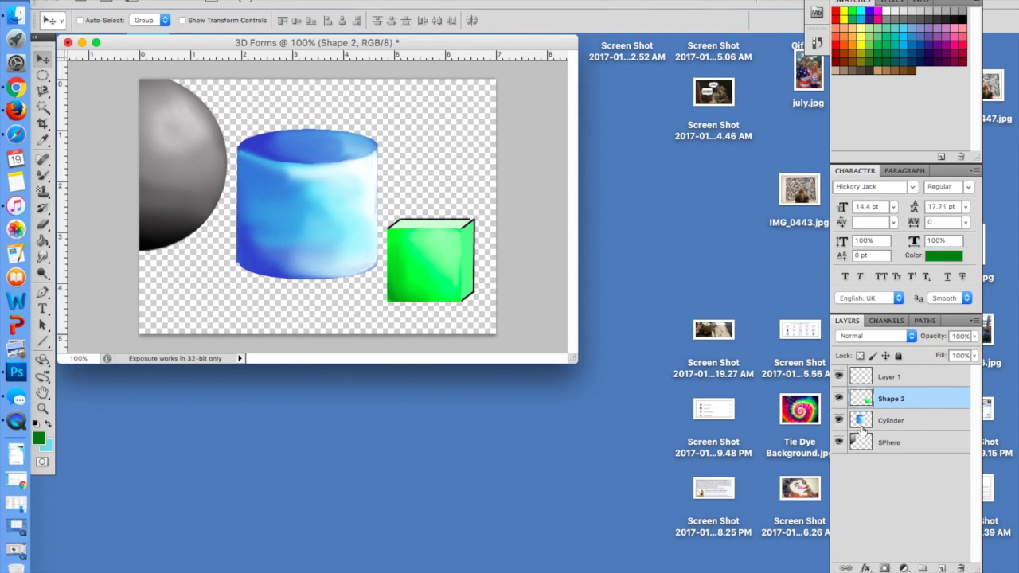
left_click(931, 444)
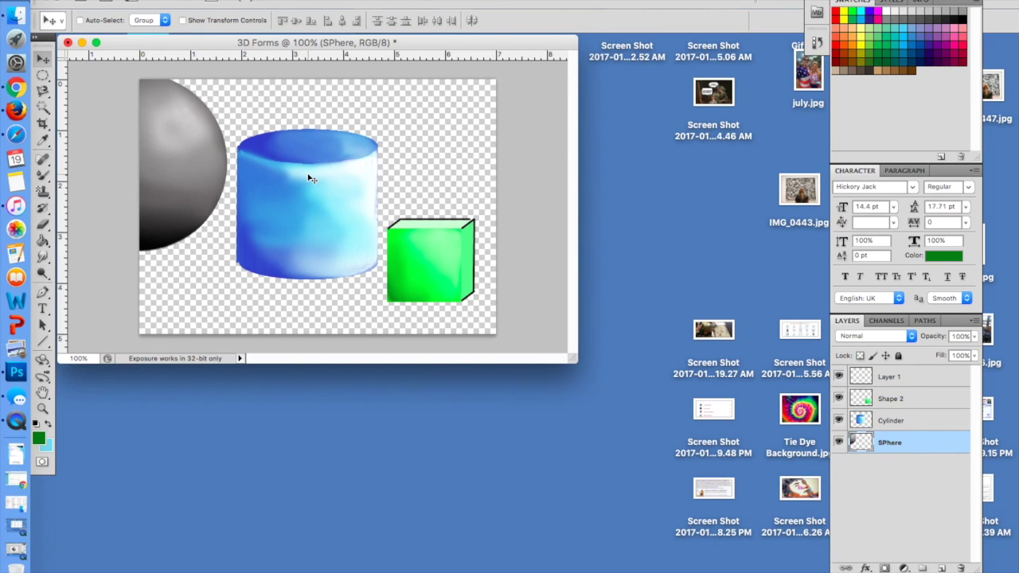
key("super+t")
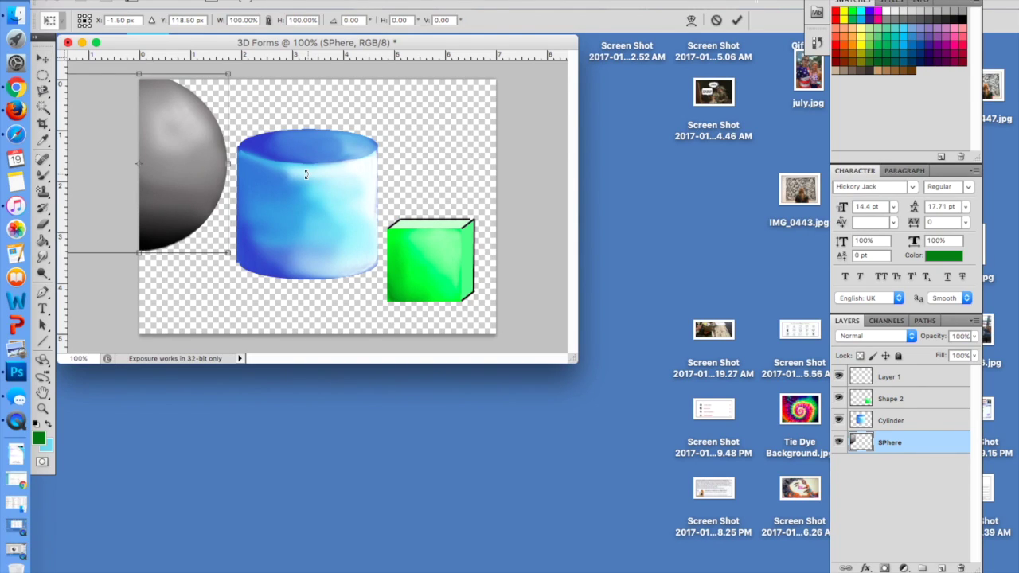
left_click(42, 58)
left_click_drag(170, 119, 279, 148)
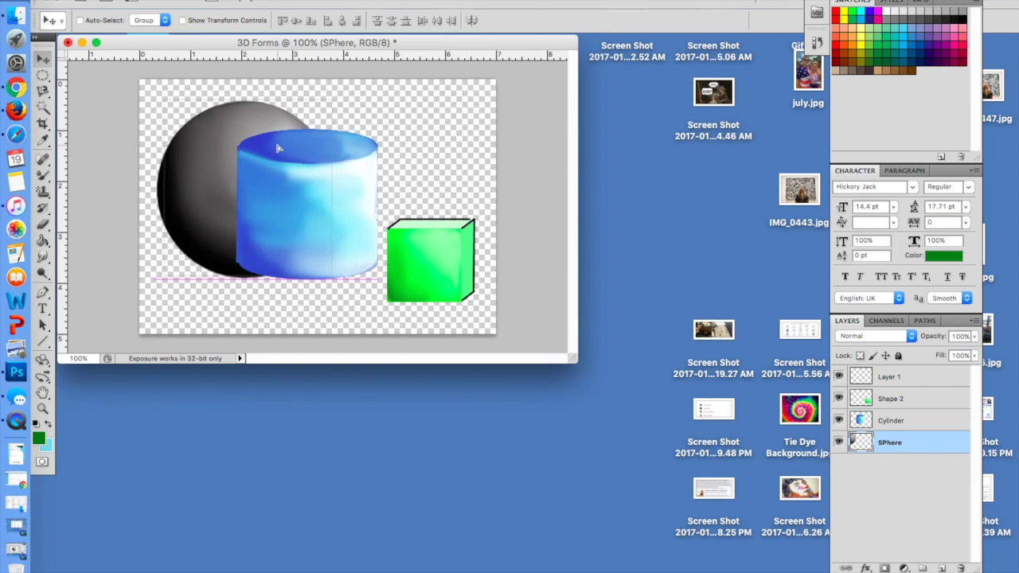
Scale the sphere down to about 59% width and 62% height, keeping its upper-left corner in place
key("super+t")
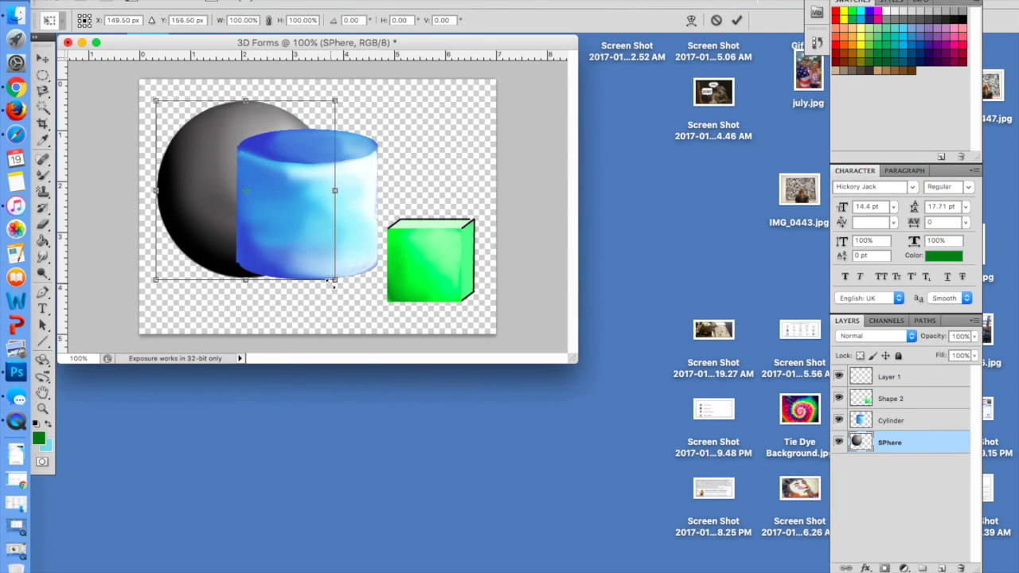
left_click_drag(333, 282, 259, 215)
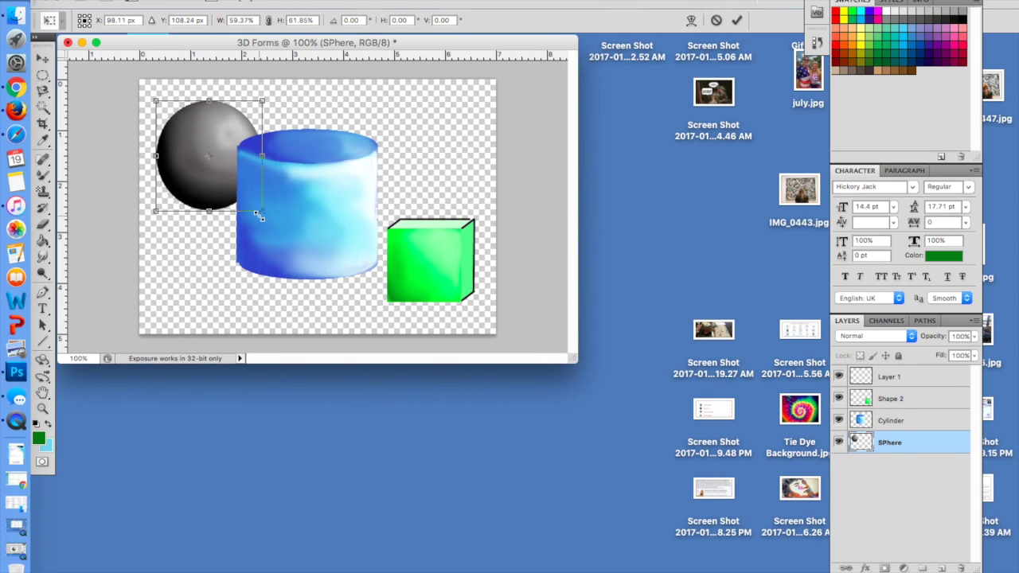
key("Return")
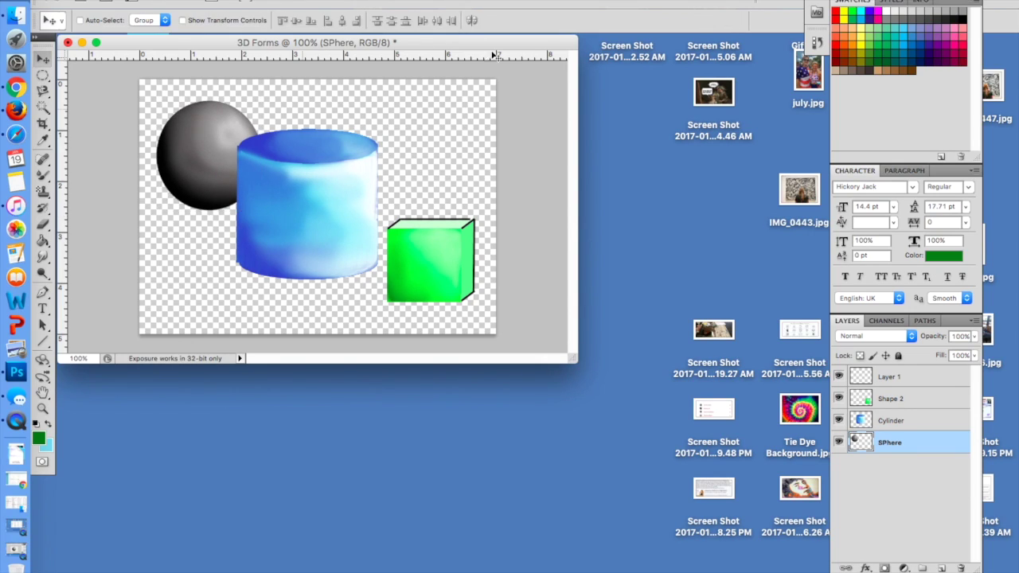
Make the cylinder narrower and taller, at about 76% width and 115% height, keeping its lower-right corner in place
left_click(913, 421)
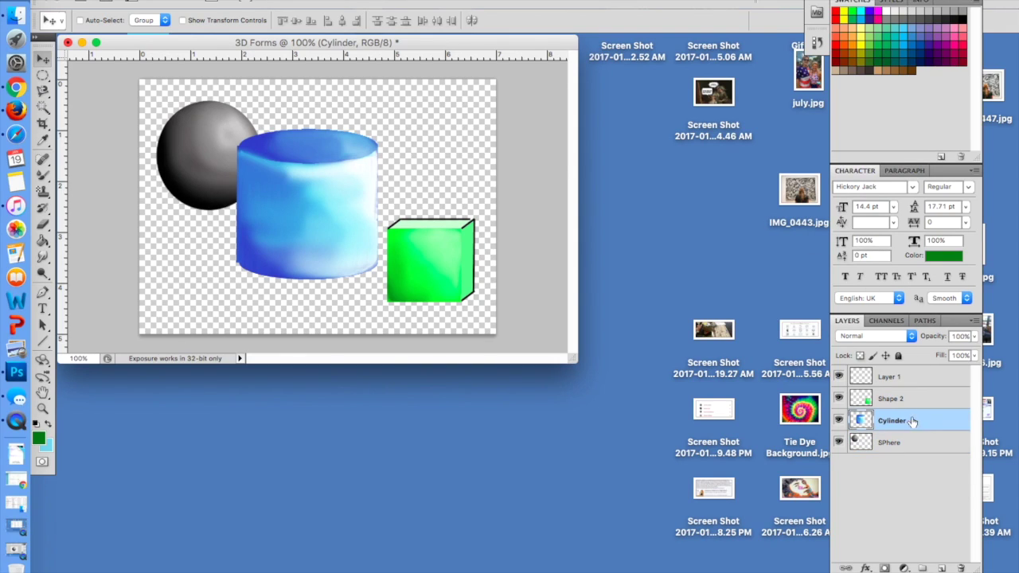
key("super+t")
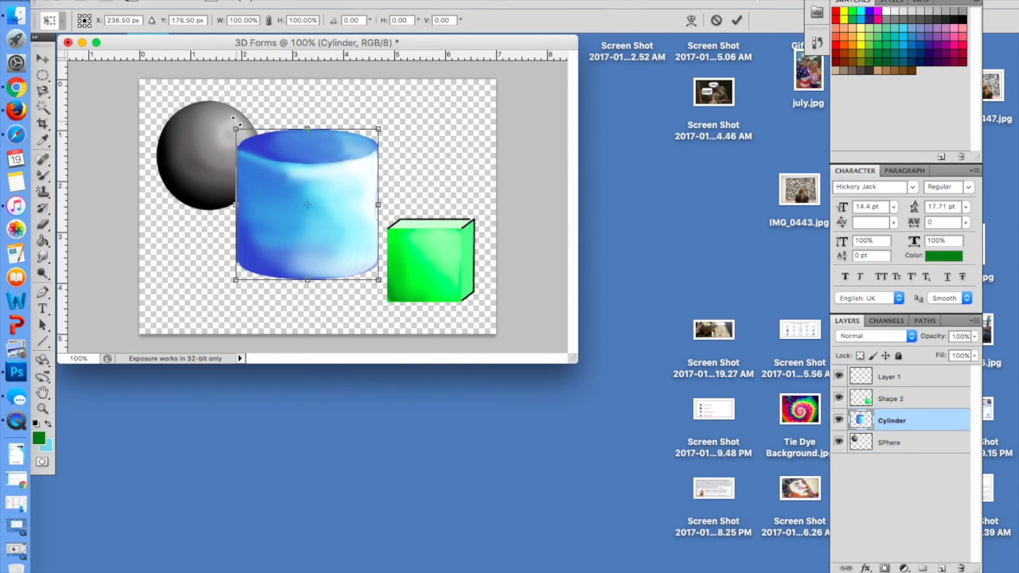
left_click_drag(236, 127, 254, 109)
left_click_drag(256, 196, 272, 198)
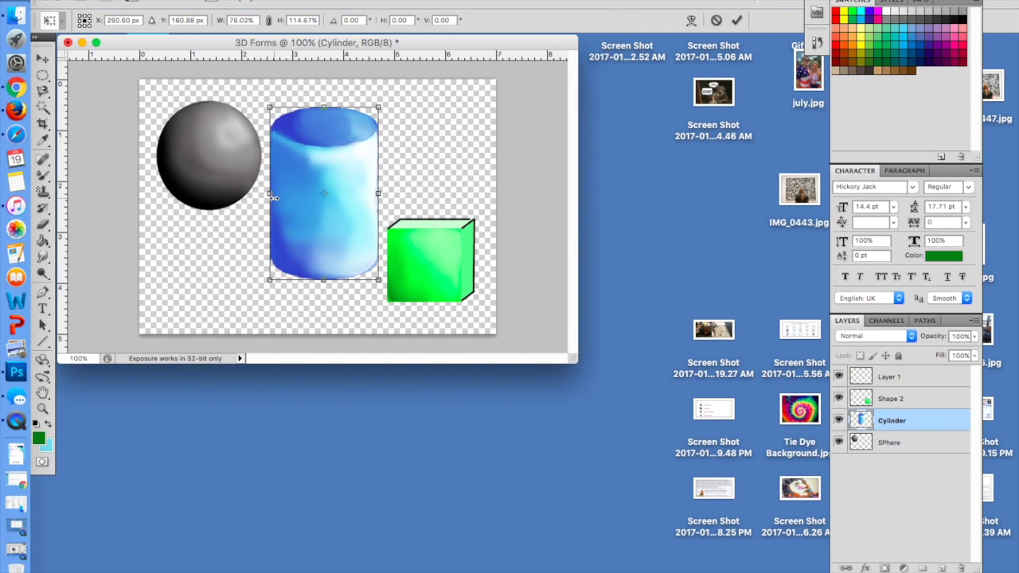
key("Return")
Scale the cube on the Shape 2 layer up proportionally to about 123% and enlarge the document window
left_click(920, 402)
key("super+t")
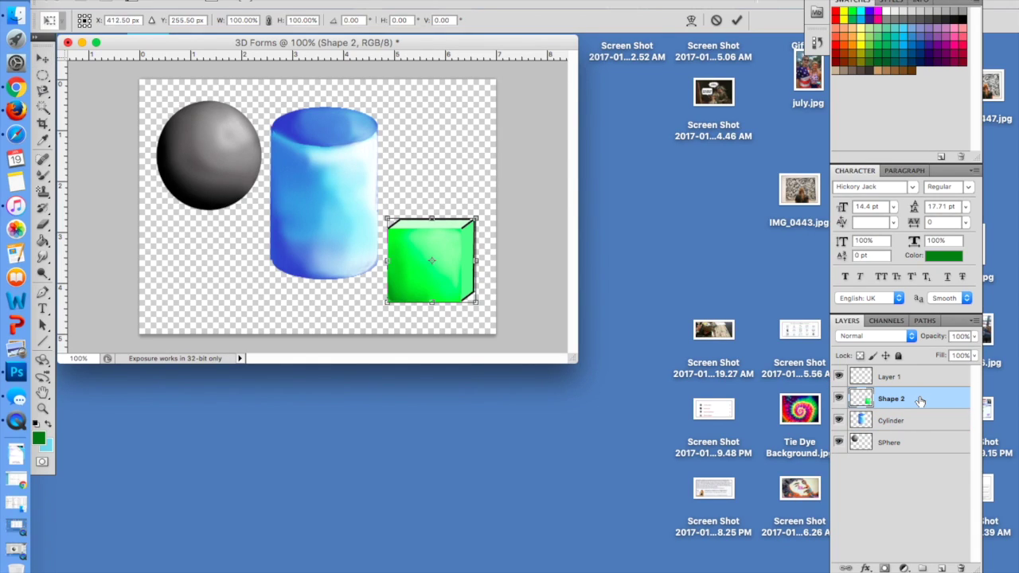
left_click_drag(387, 217, 366, 199)
left_click_drag(580, 364, 687, 452)
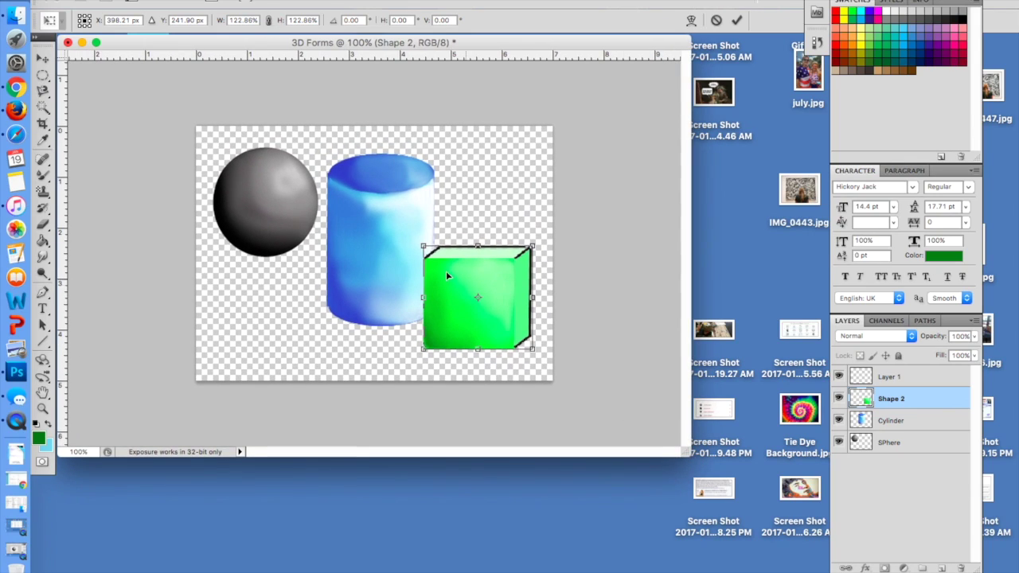
key("Return")
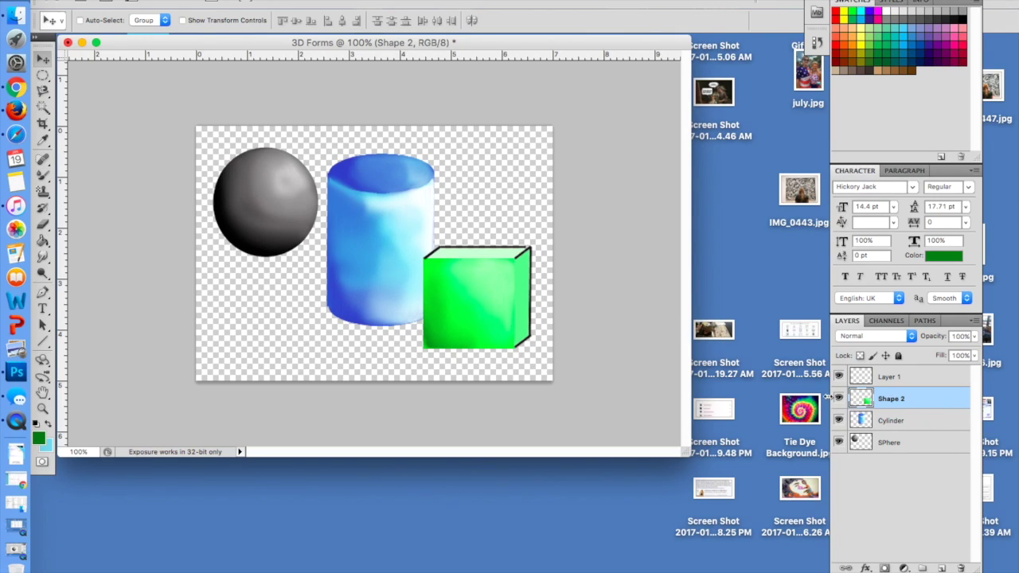
Shift the cylinder slightly down and right behind the cube, and move the sphere to the canvas's lower-left corner
left_click(900, 422)
left_click_drag(386, 243, 393, 255)
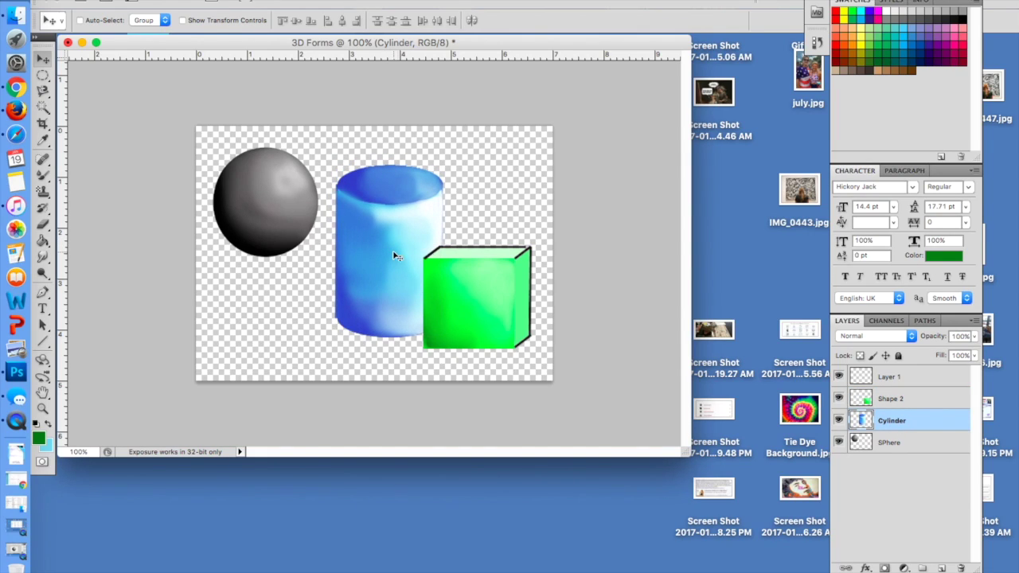
left_click(919, 440)
left_click_drag(253, 219, 255, 339)
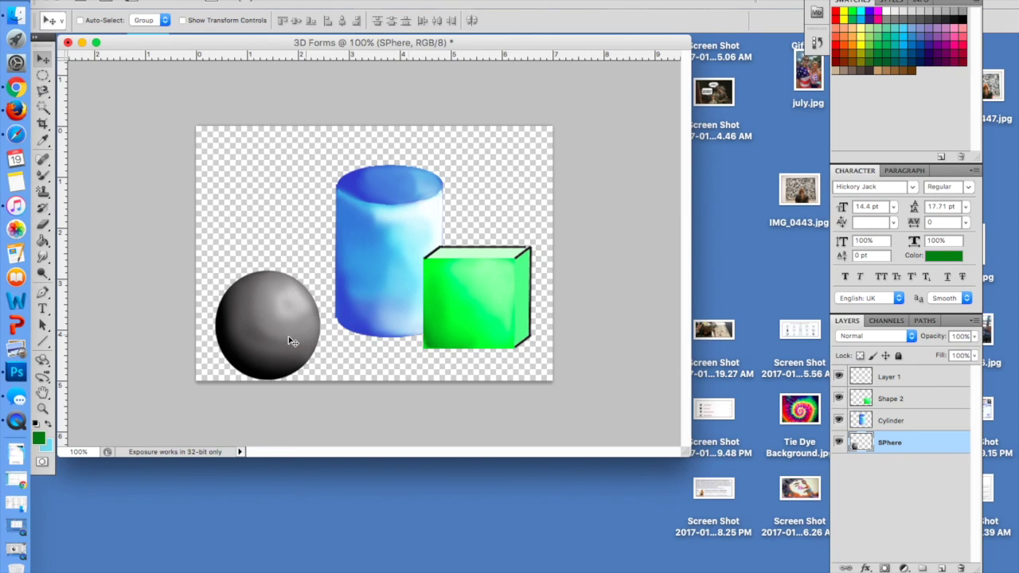
left_click(45, 257)
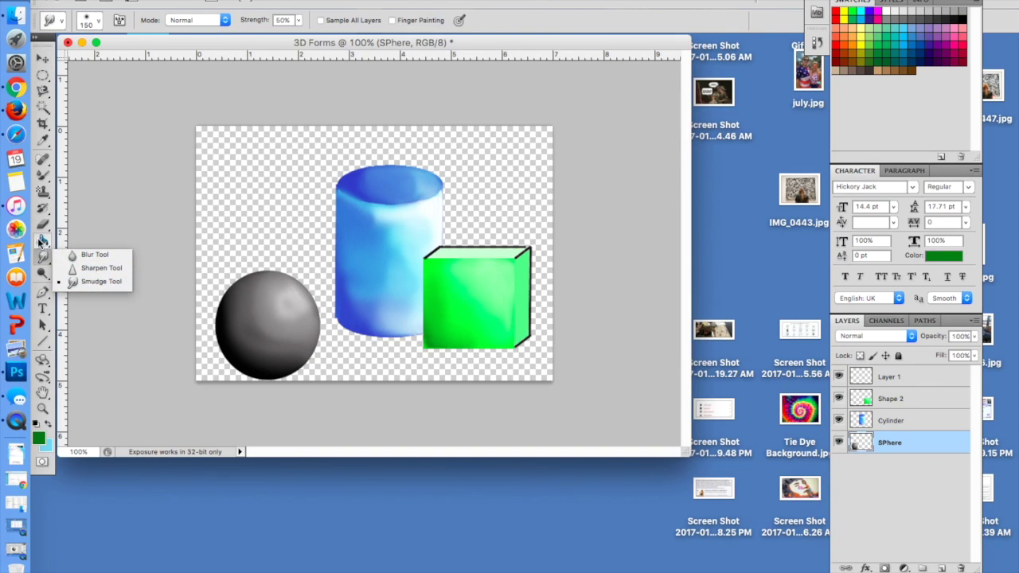
left_click(129, 171)
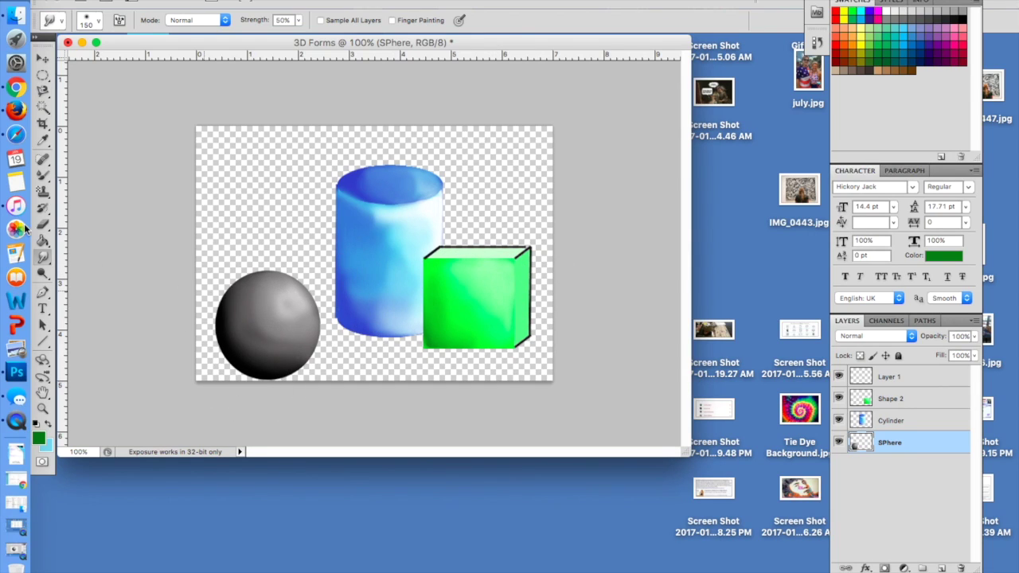
Set up the Brush on the Cylinder layer with a near-black color, 33% opacity and size 35
left_click(903, 420)
left_click_drag(43, 175, 82, 174)
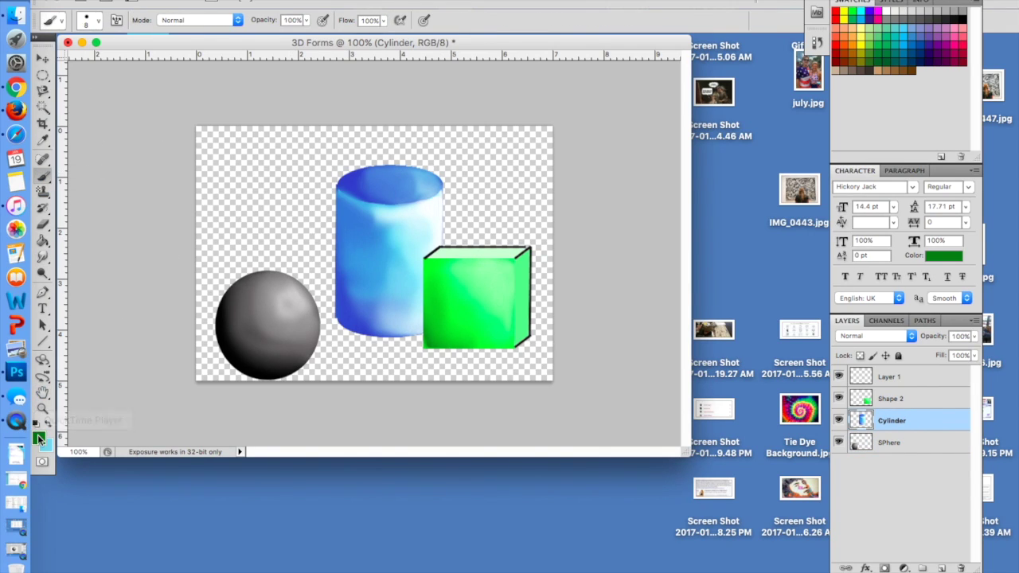
left_click(38, 438)
left_click_drag(515, 239, 519, 294)
left_click(813, 120)
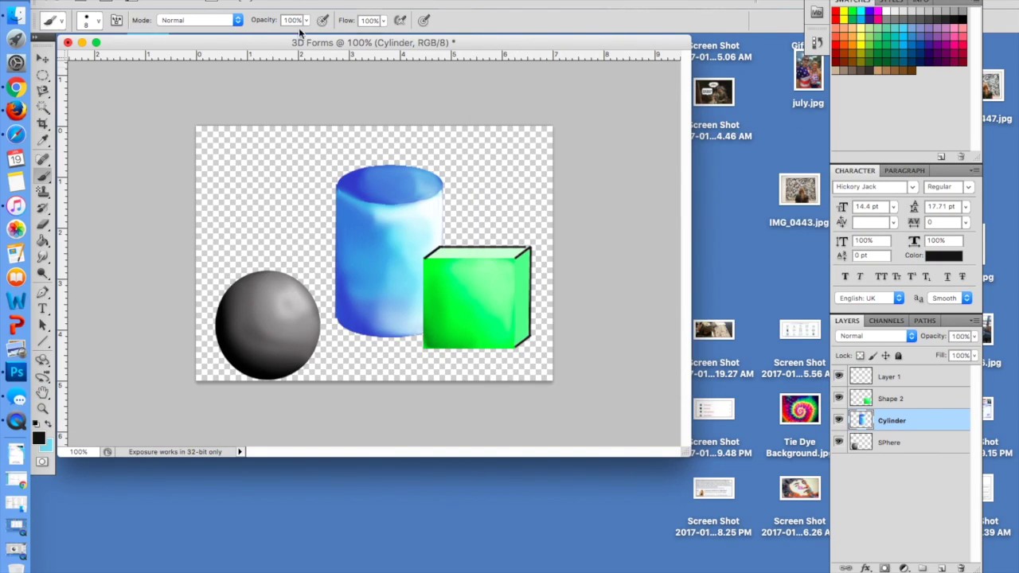
left_click_drag(308, 24, 261, 37)
key("bracketright")
key("bracketright")
key("bracketright")
key("bracketright")
key("bracketright")
key("bracketright")
key("bracketright")
Paint a translucent shadow around the cylinder's base and move the SPhere layer above the Cylinder layer
mouse_move(329, 331)
left_mouse_down()
mouse_move(302, 349)
mouse_move(313, 366)
mouse_move(371, 364)
mouse_move(422, 342)
mouse_move(346, 354)
mouse_move(362, 348)
mouse_move(334, 329)
mouse_move(418, 341)
left_mouse_up()
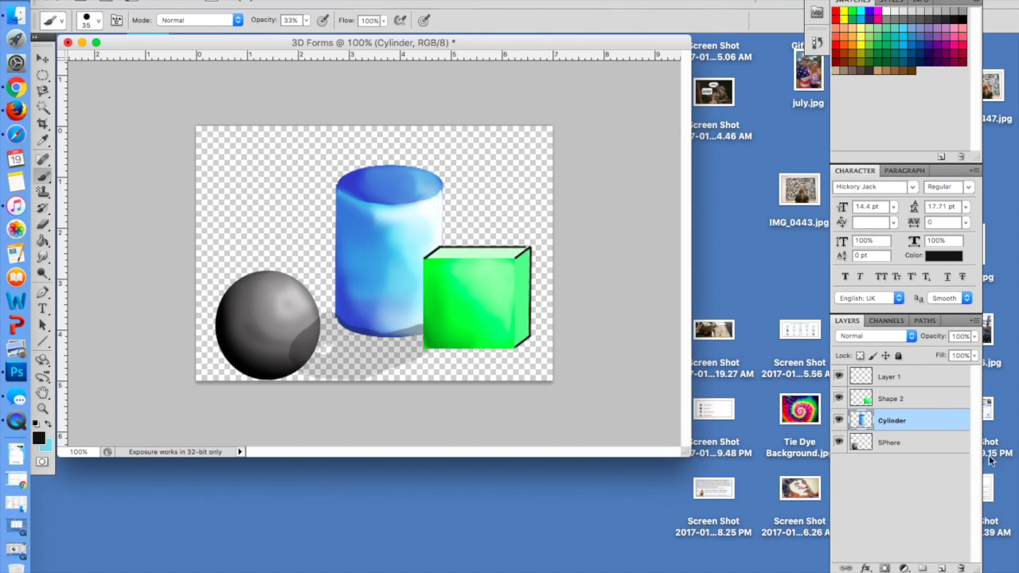
left_click_drag(926, 454, 924, 419)
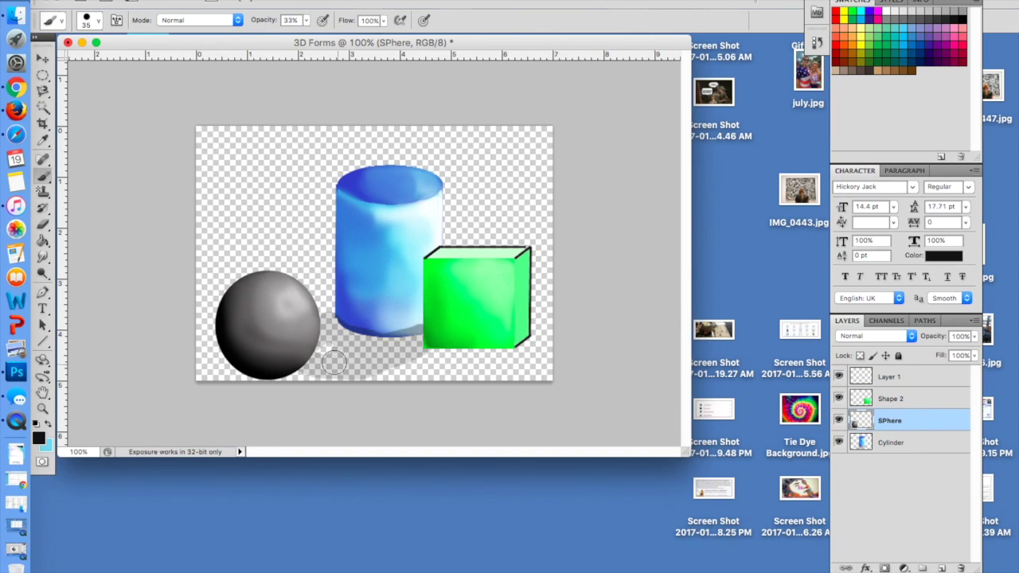
Try to darken the shadow on the SPhere and Cylinder layers, and undo all shadow strokes and the layer reordering
mouse_move(330, 350)
left_mouse_down()
mouse_move(410, 348)
mouse_move(339, 343)
mouse_move(333, 332)
mouse_move(313, 357)
mouse_move(326, 369)
mouse_move(370, 360)
left_mouse_up()
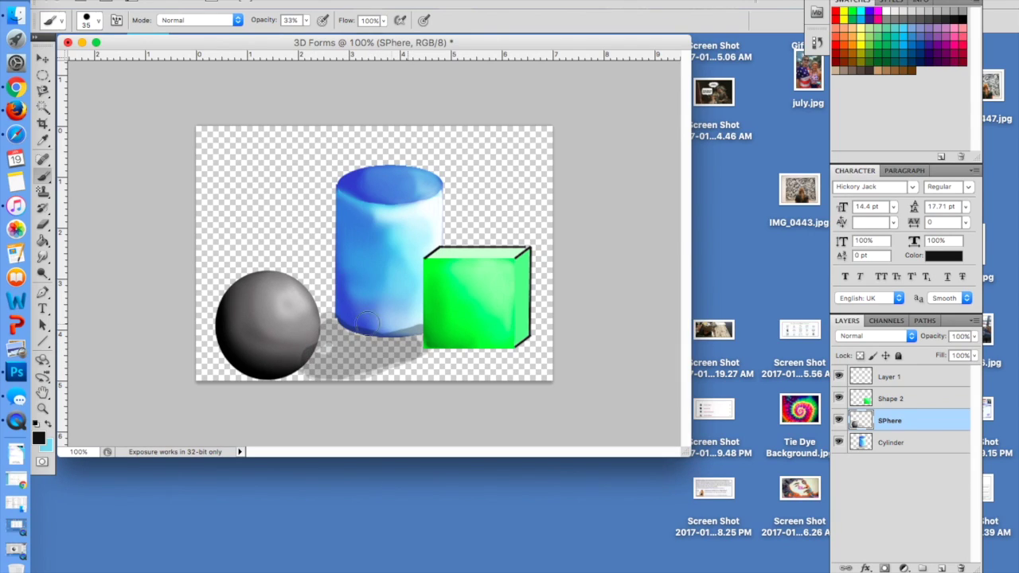
key("super+z")
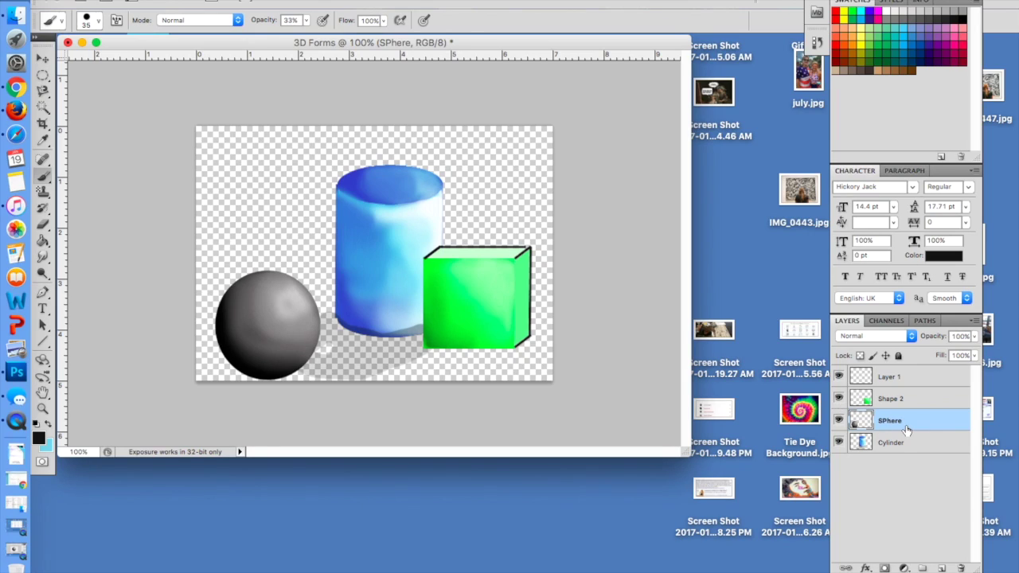
left_click(948, 444)
mouse_move(422, 341)
left_mouse_down()
mouse_move(313, 359)
mouse_move(327, 325)
mouse_move(375, 344)
left_mouse_up()
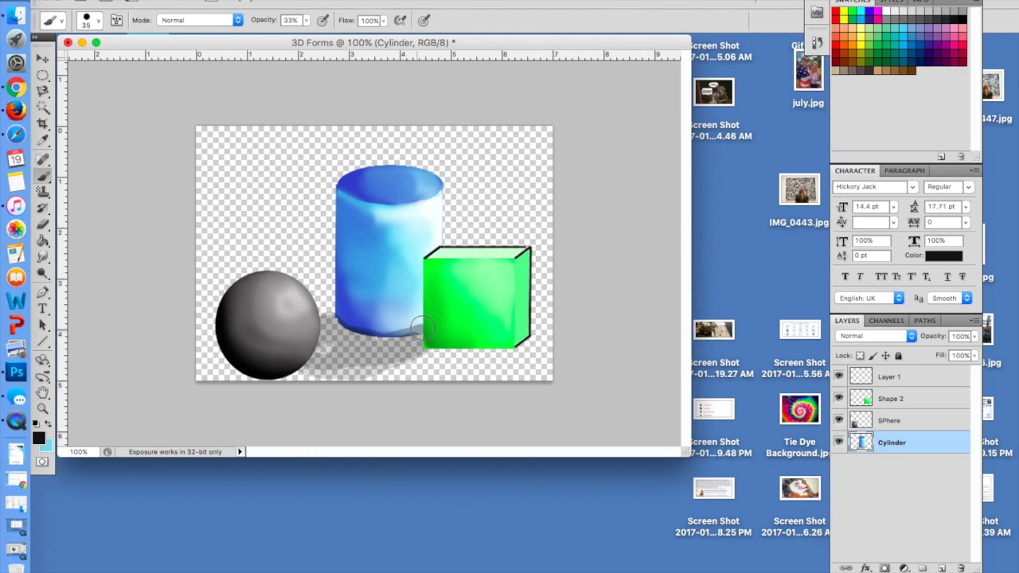
key("super+bracketright")
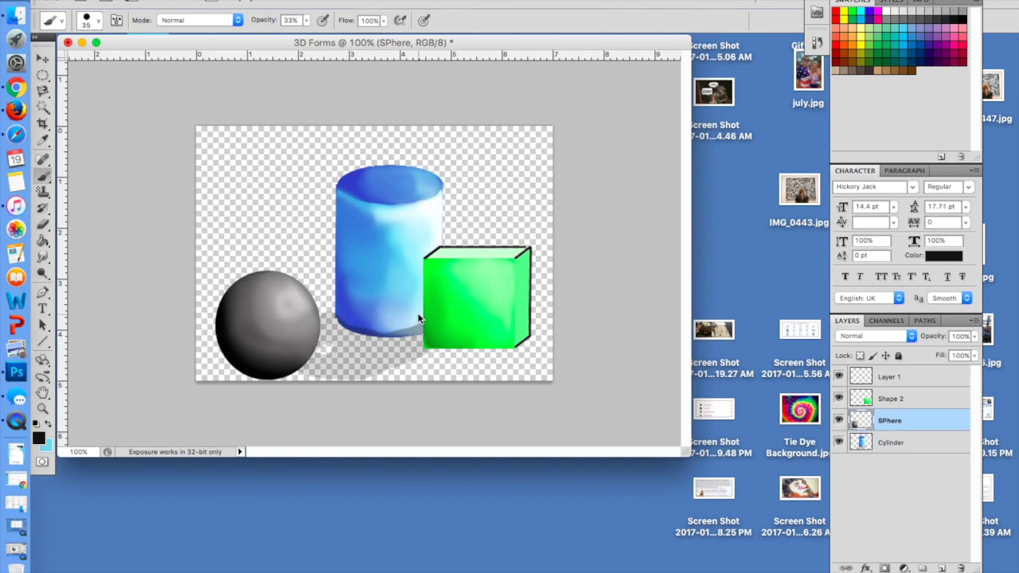
key("super+z")
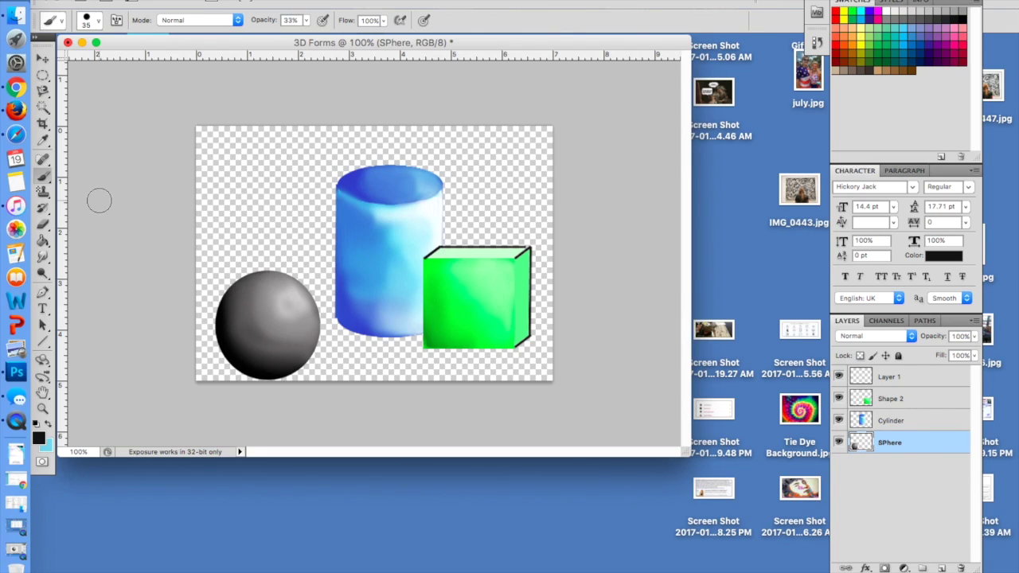
Try the Magic Wand on the area around the sphere, make the Cylinder layer active and clear the selection
left_click(43, 107)
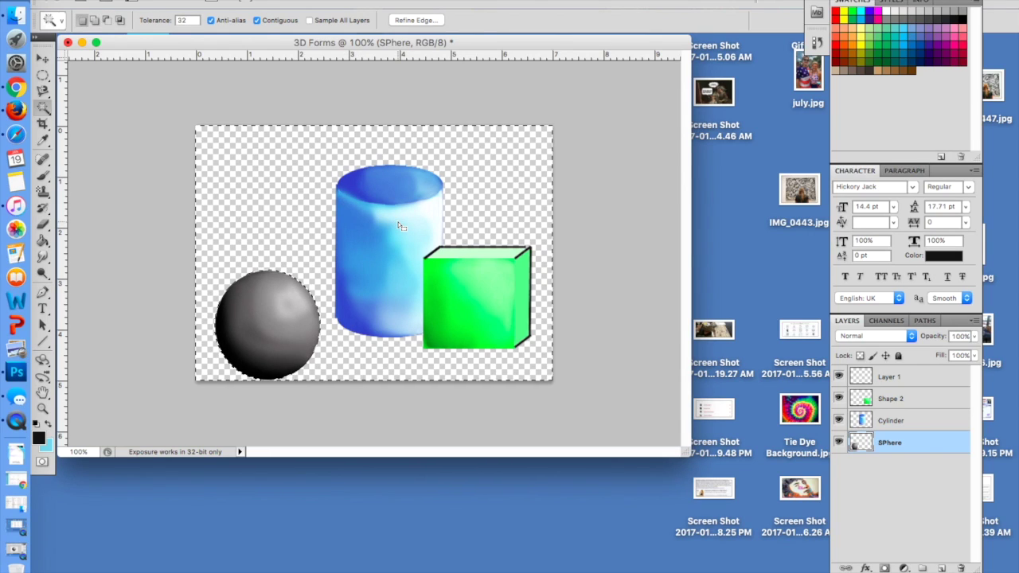
left_click(934, 422)
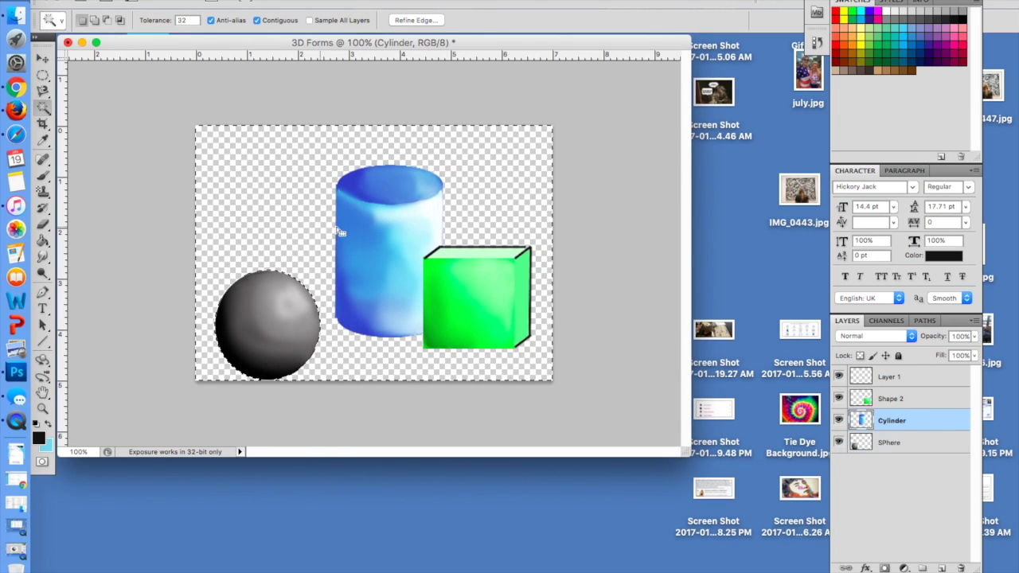
key("super+d")
Try to select the cylinder's top and side piece by piece with the Magic Wand, and deselect
left_click(369, 184)
left_click(397, 233, "shift")
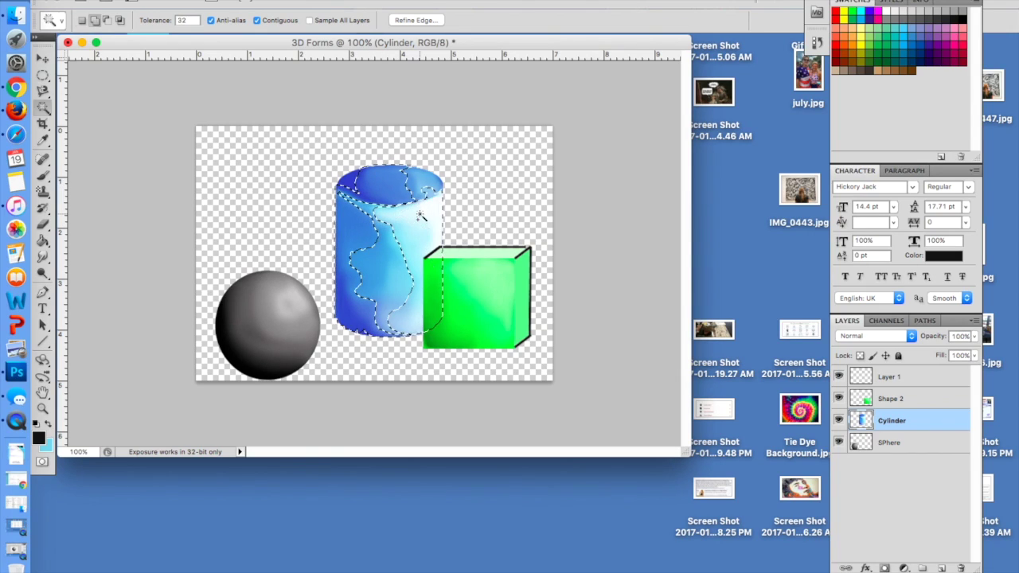
left_click(359, 192, "shift")
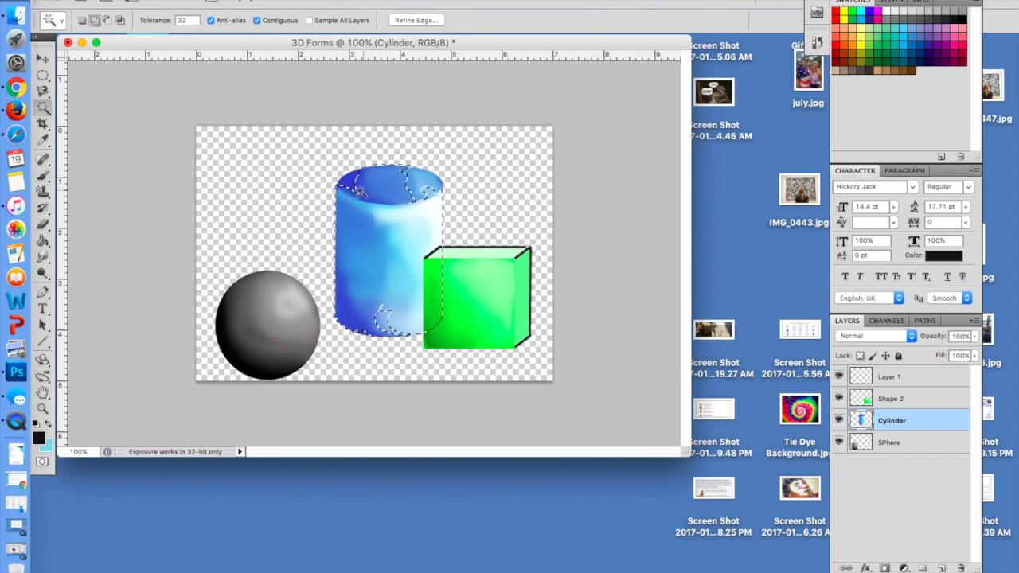
left_click(383, 326, "shift")
key("super+d")
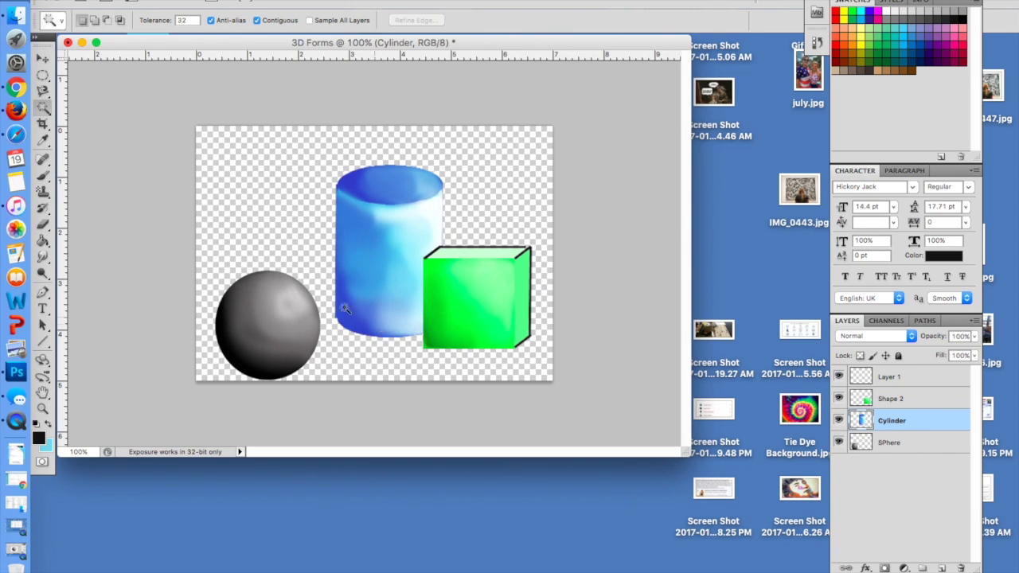
Select the empty area around the cylinder, paint its translucent cast shadow between the sphere and cube with the Brush, and deselect
key("super+shift+d")
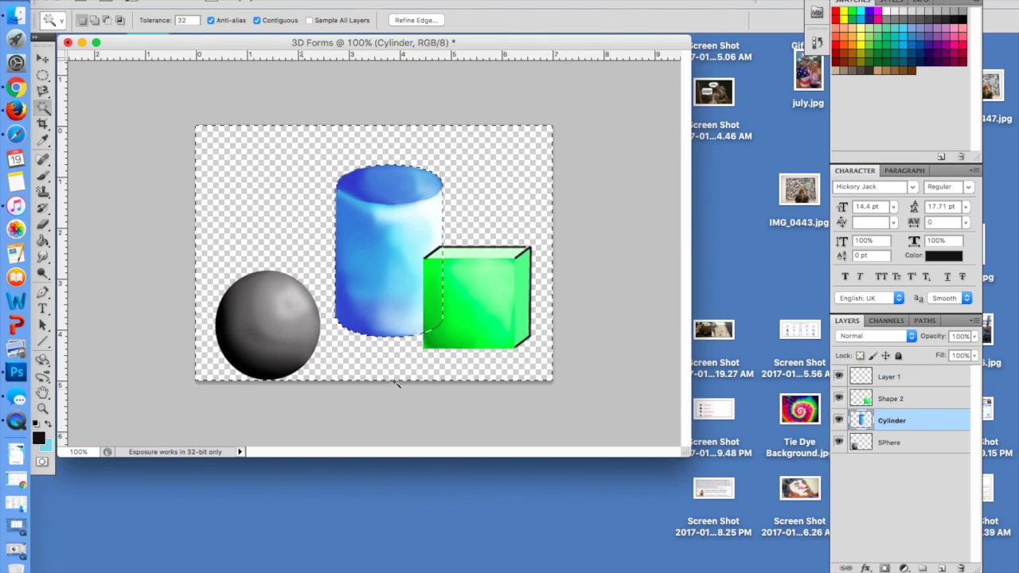
left_click(43, 177)
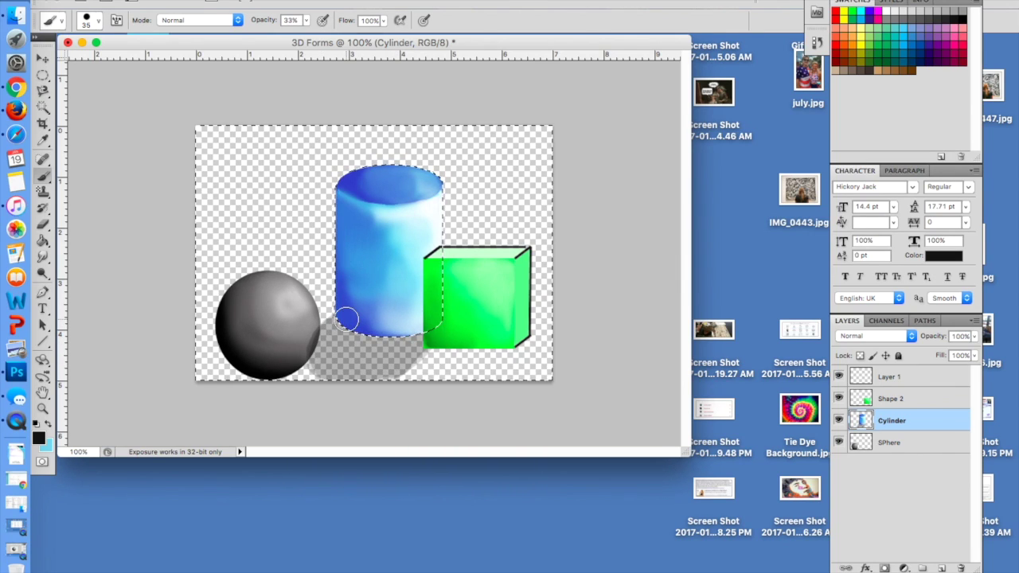
key("super+d")
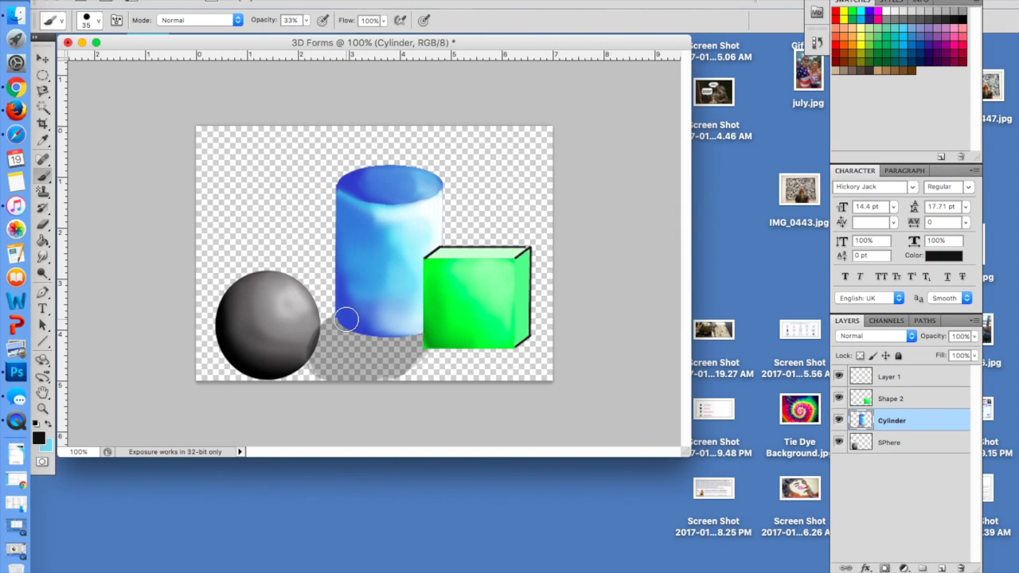
Move the SPhere layer above the Cylinder layer so the sphere covers the cylinder's shadow
left_click_drag(925, 450, 924, 420)
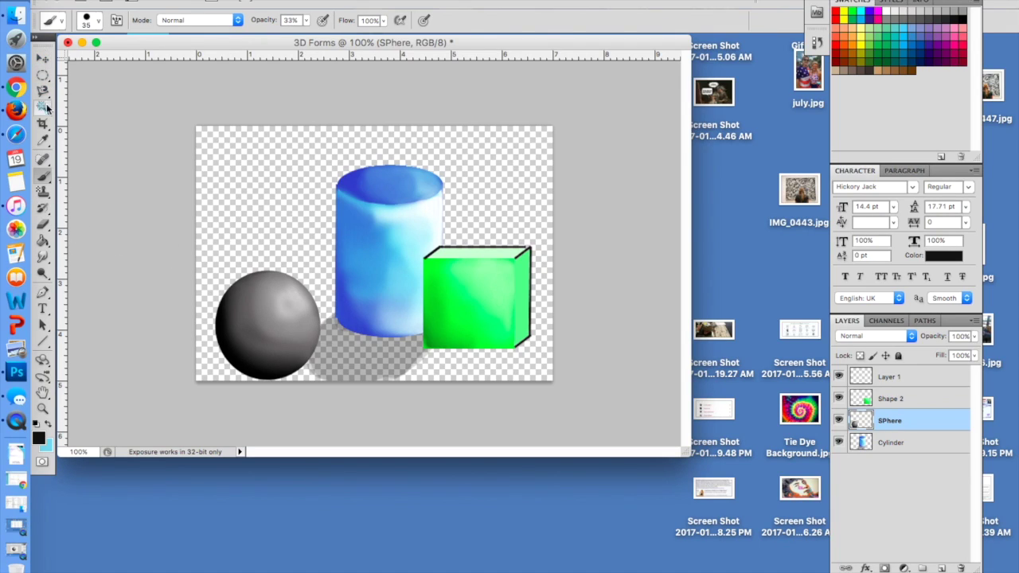
Move Layer 1 below the Cylinder layer, rename it Background and leave no layer selected
left_click_drag(905, 380, 897, 466)
double_click(891, 443)
type("Background")
key("Return")
left_click(877, 479)
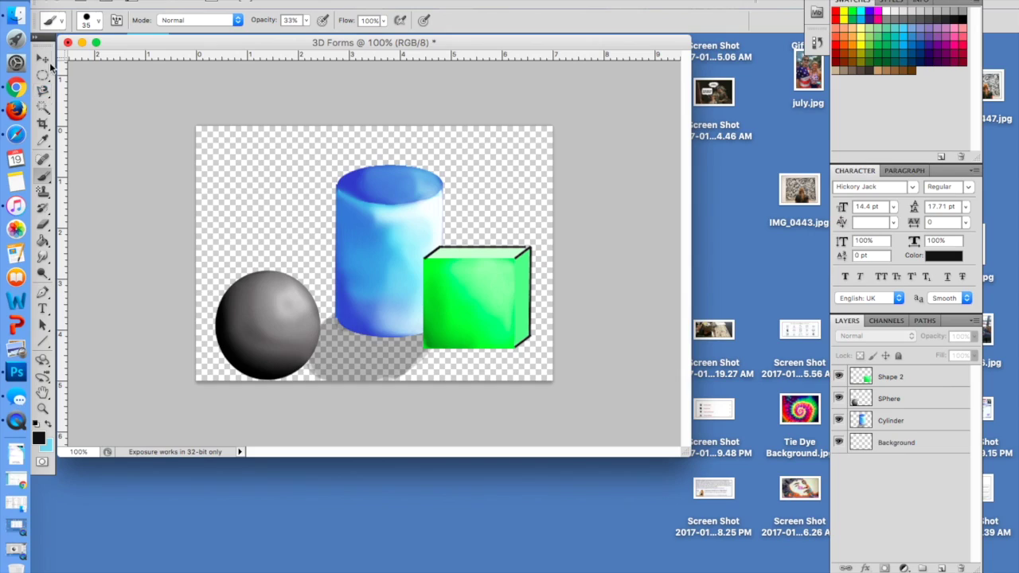
Select the lower part of the canvas with a full-width rectangular marquee and set the Gradient tool's opacity to 100%
left_click_drag(43, 76, 95, 75)
left_click_drag(196, 268, 565, 462)
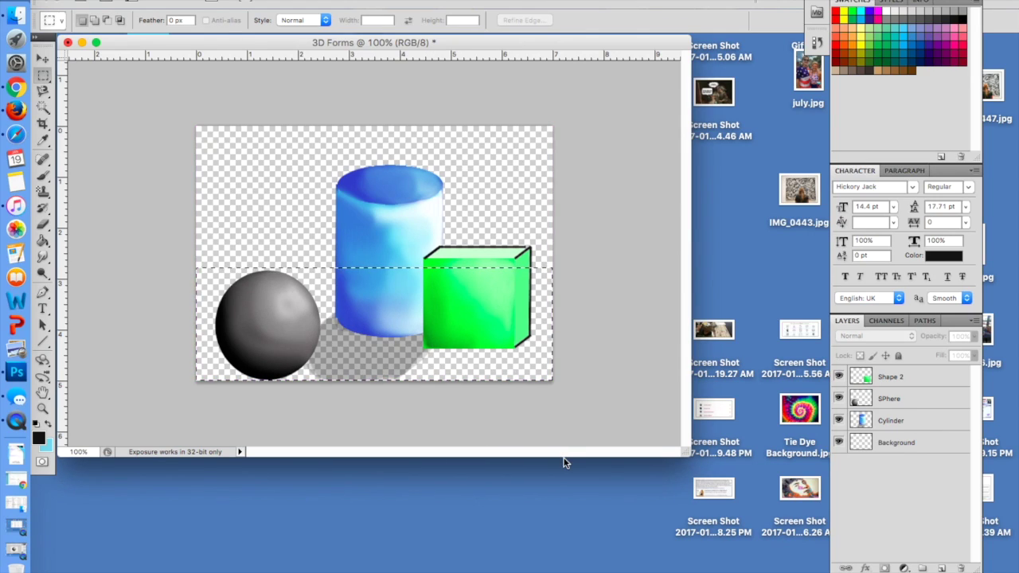
left_click(43, 243)
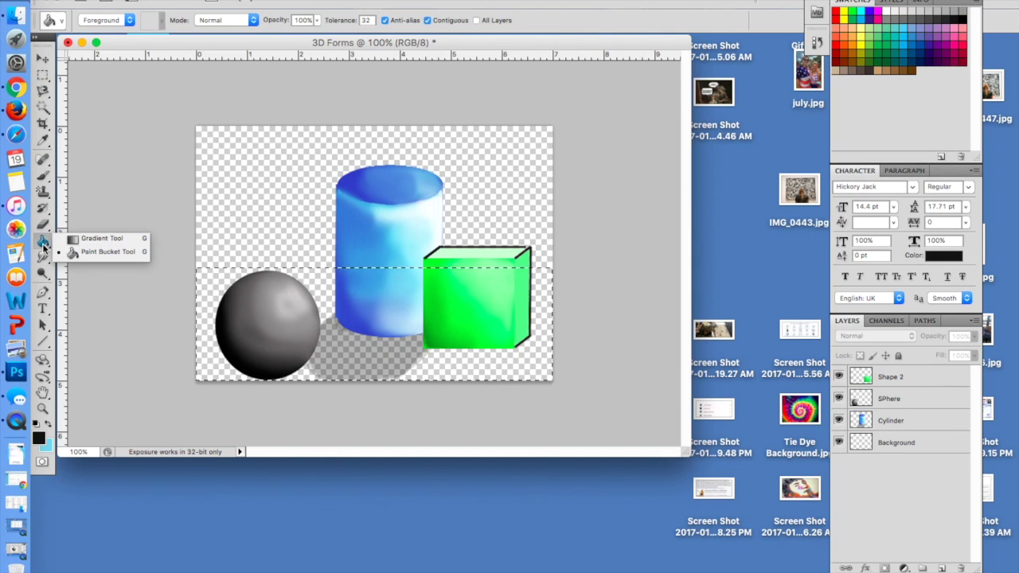
left_click(94, 238)
left_click(132, 21)
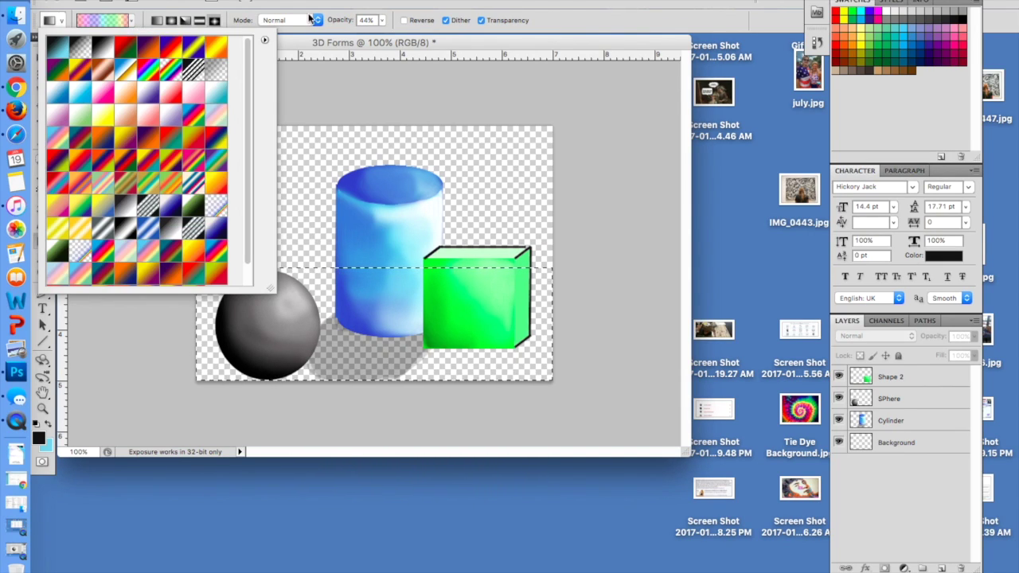
left_click(388, 27)
left_click(383, 21)
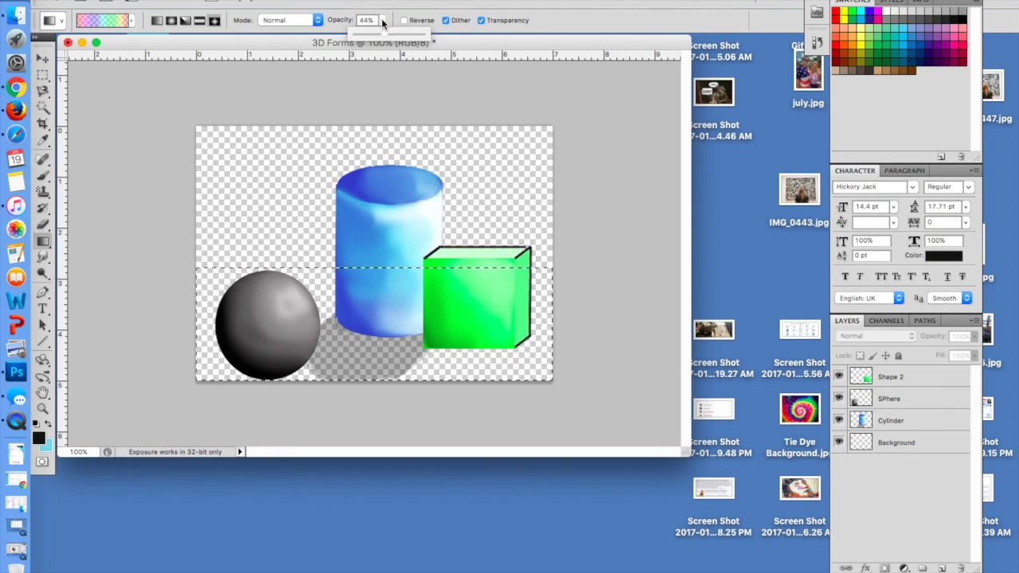
left_click_drag(388, 37, 430, 35)
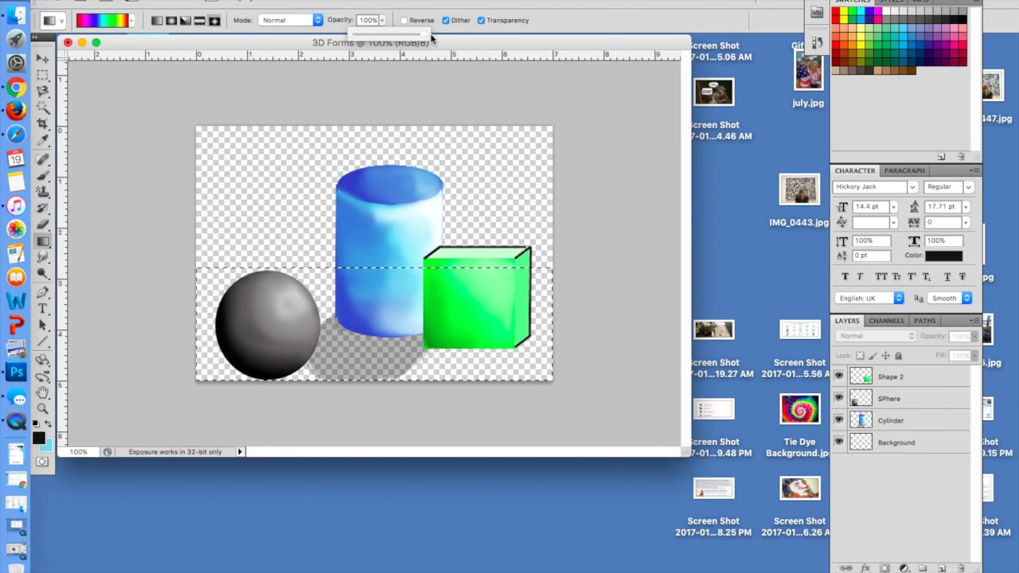
Choose the white-to-red gradient preset and the linear gradient style
left_click(131, 22)
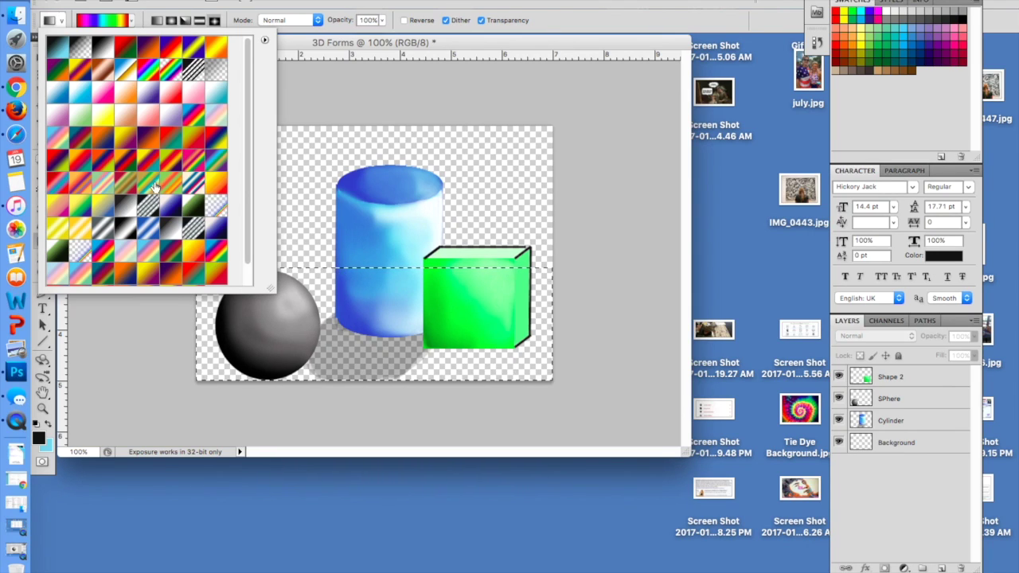
left_click(173, 93)
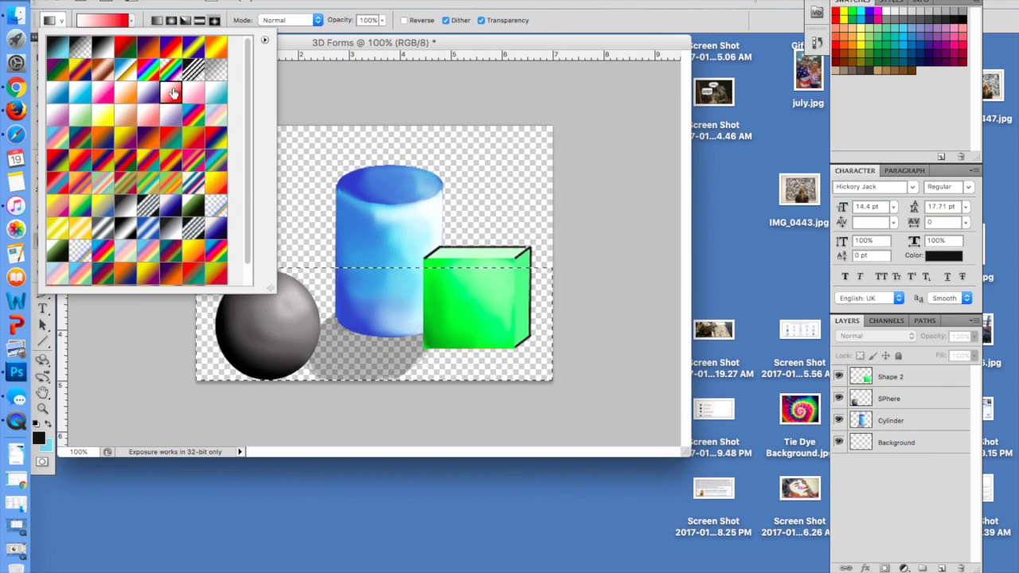
left_click(136, 346)
left_click(156, 70)
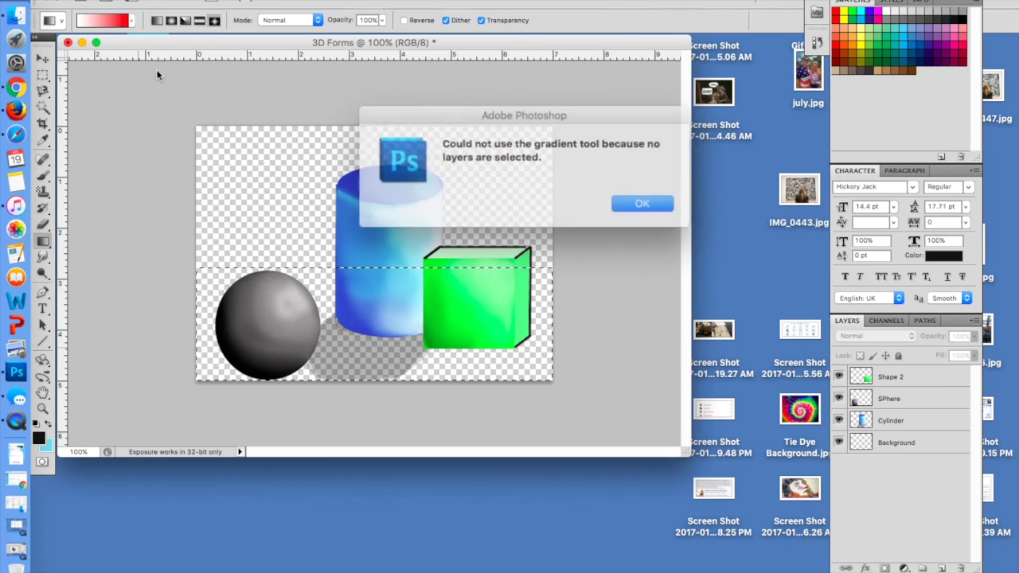
left_click(637, 201)
left_click(157, 20)
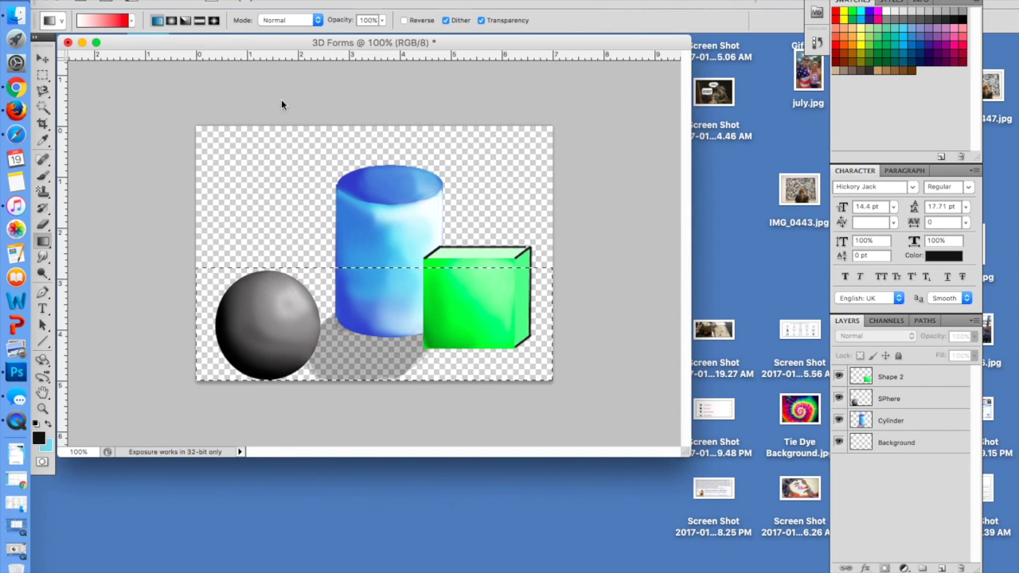
Fill the selected lower area on the Background layer with the gradient, white at the canvas's right edge to red at its left, and deselect
left_click(928, 446)
left_click_drag(550, 277, 196, 321)
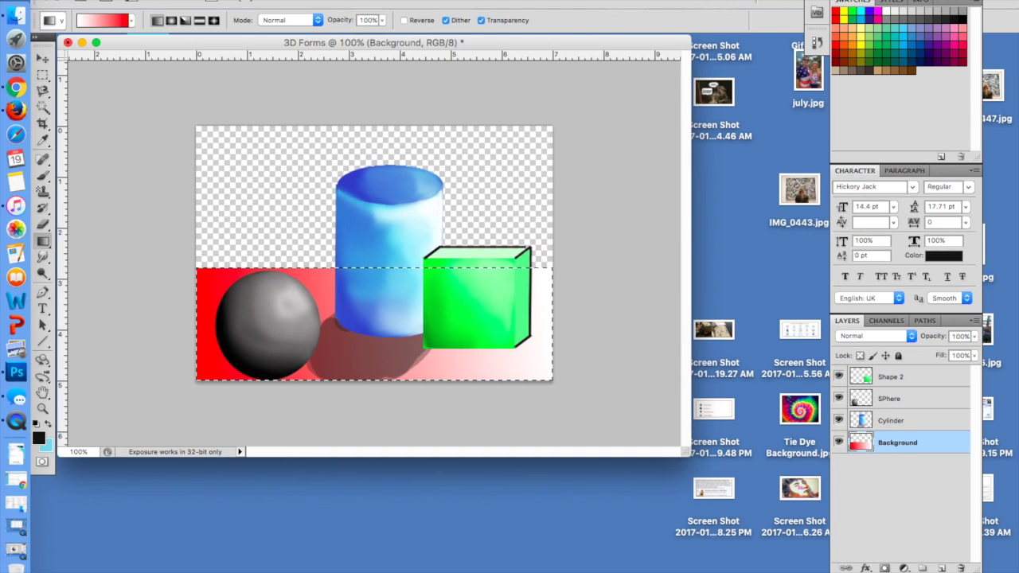
key("super+d")
Select the empty upper part of the Background layer with a rectangular marquee and fill it with the same white-to-red gradient
left_click(43, 74)
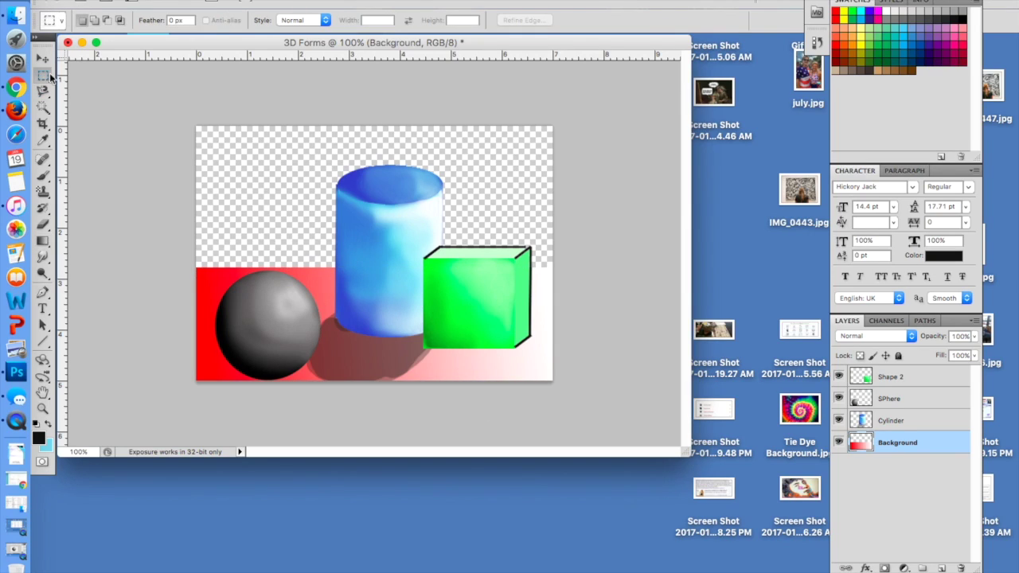
left_click_drag(195, 125, 553, 267)
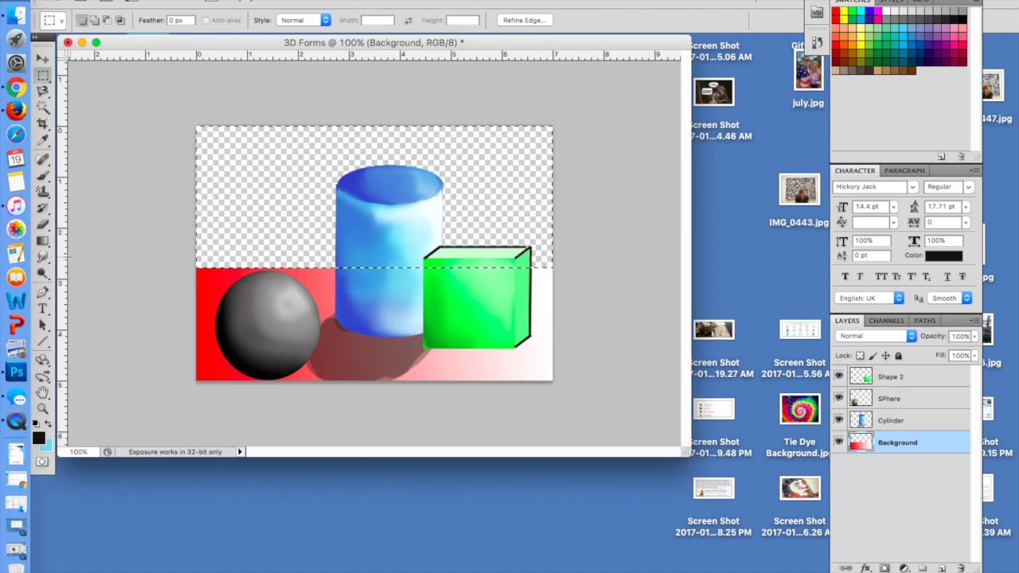
left_click_drag(45, 243, 132, 239)
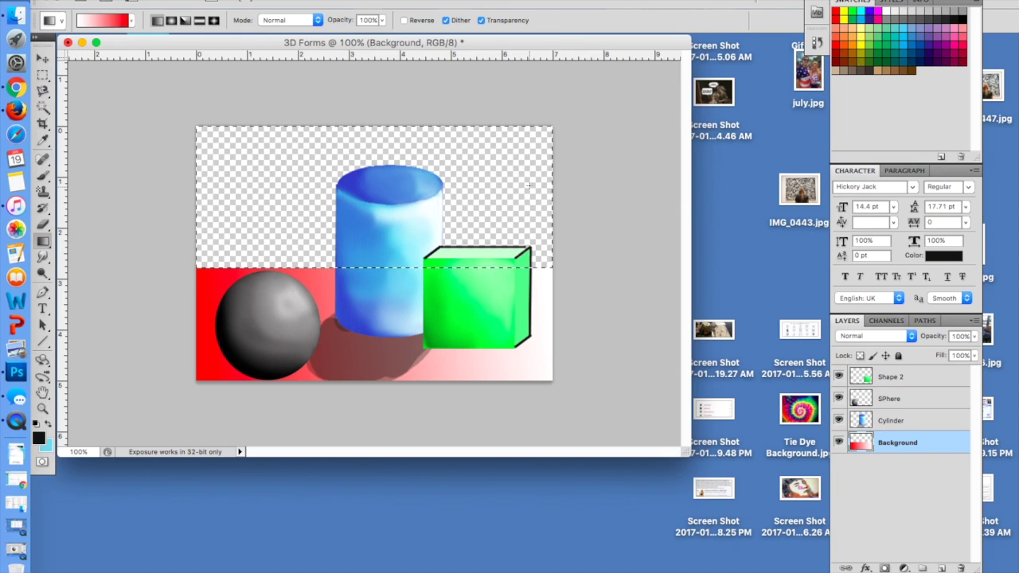
left_click_drag(545, 176, 545, 176)
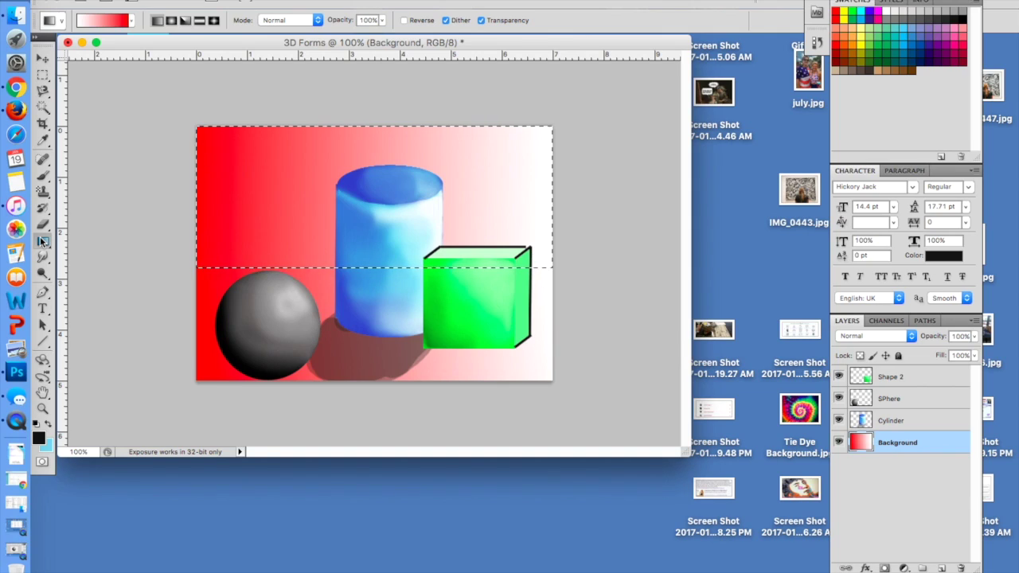
Darken the selected upper background with a near-black Brush at size 300 and 21% opacity, and deselect
left_click(49, 178)
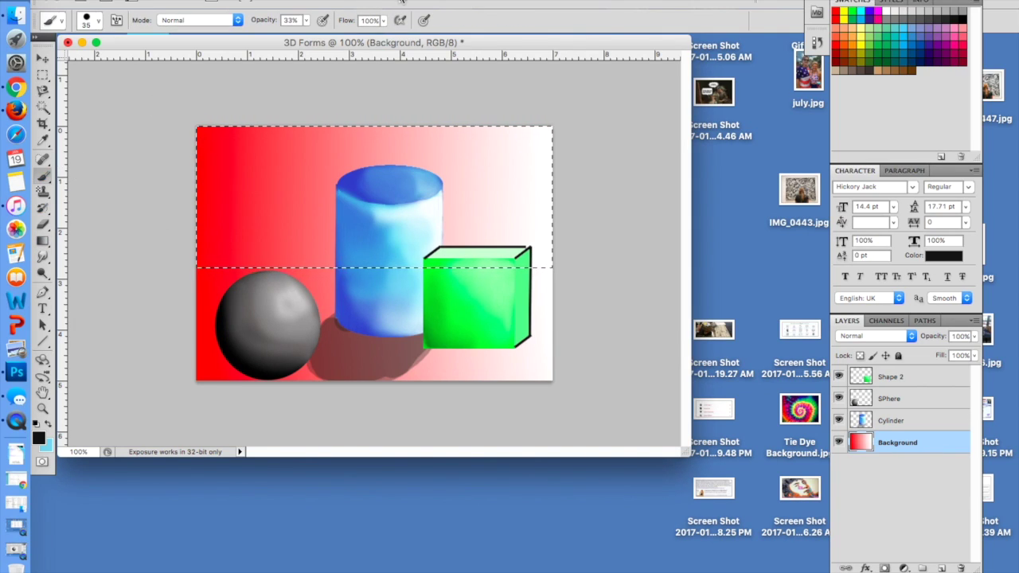
left_click(308, 22)
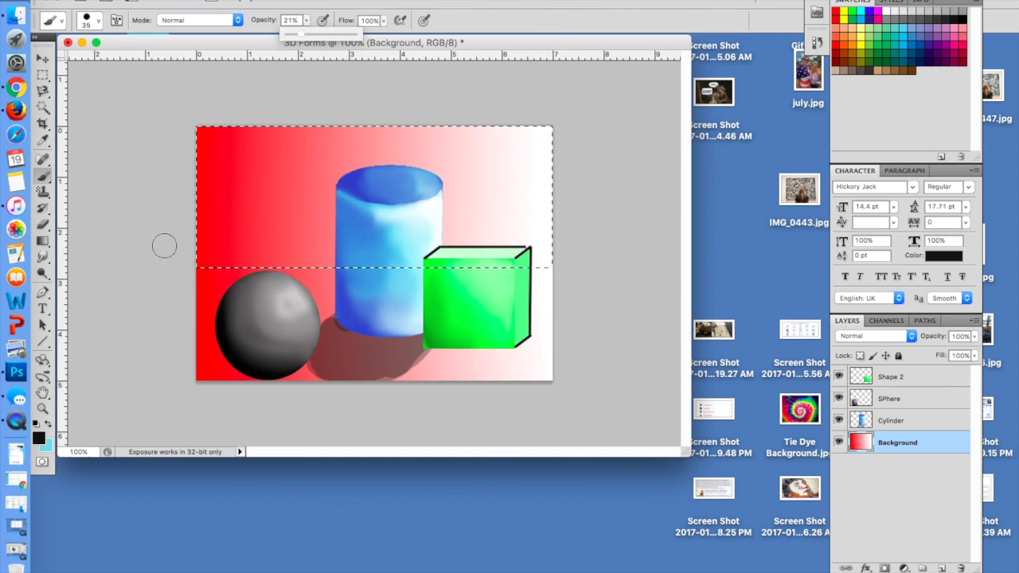
left_click(38, 437)
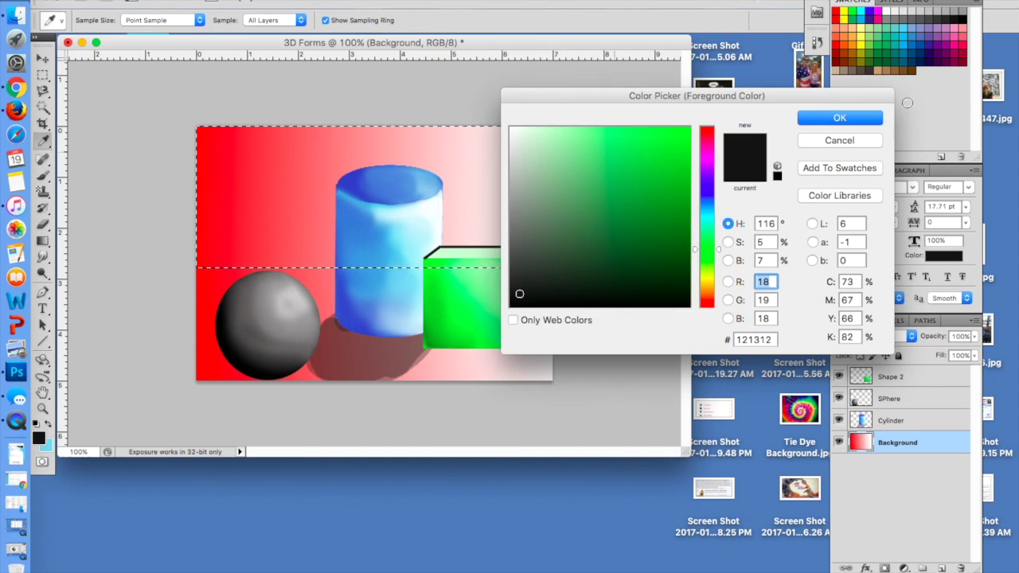
left_click(832, 118)
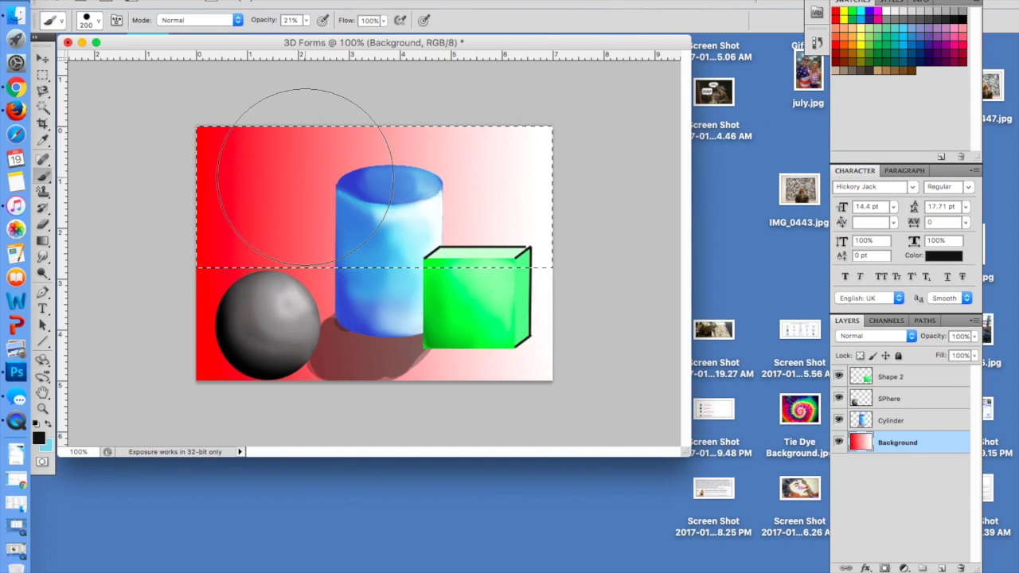
key("bracketright")
key("bracketright")
mouse_move(305, 164)
left_mouse_down()
mouse_move(279, 176)
mouse_move(402, 174)
mouse_move(594, 191)
left_mouse_up()
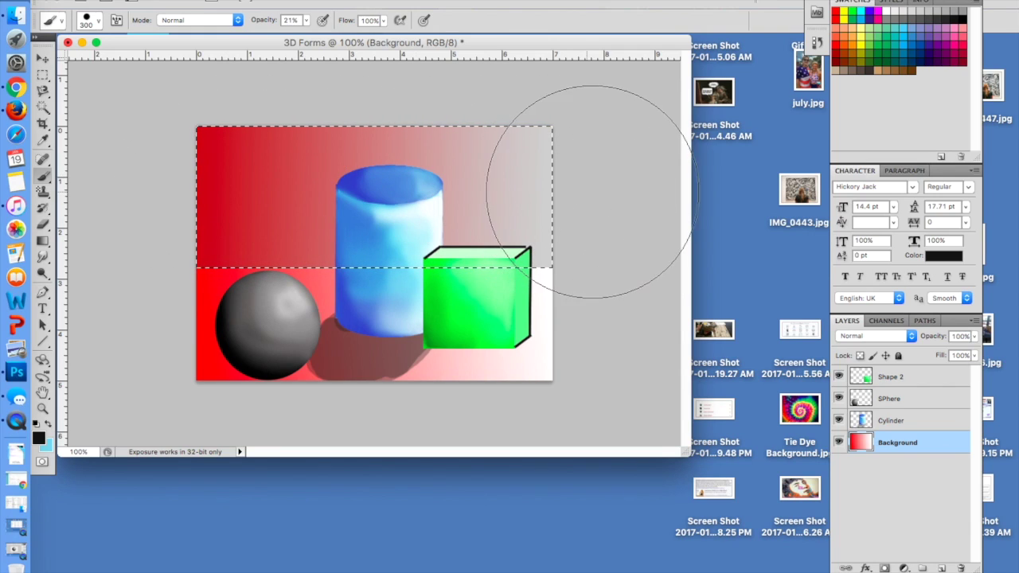
key("super+d")
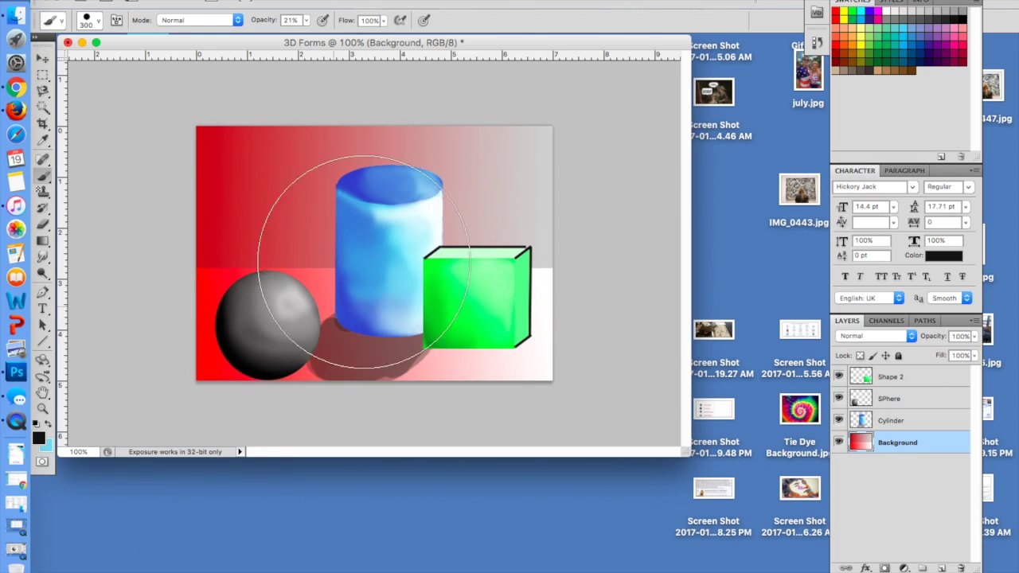
Make the Cylinder layer active
left_click(915, 420)
left_click(915, 401)
left_click(915, 419)
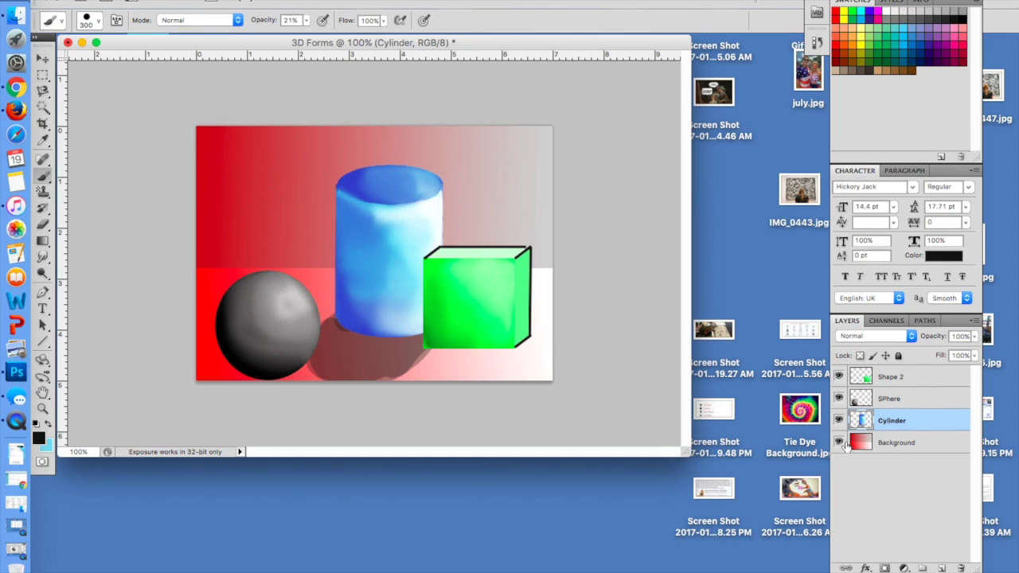